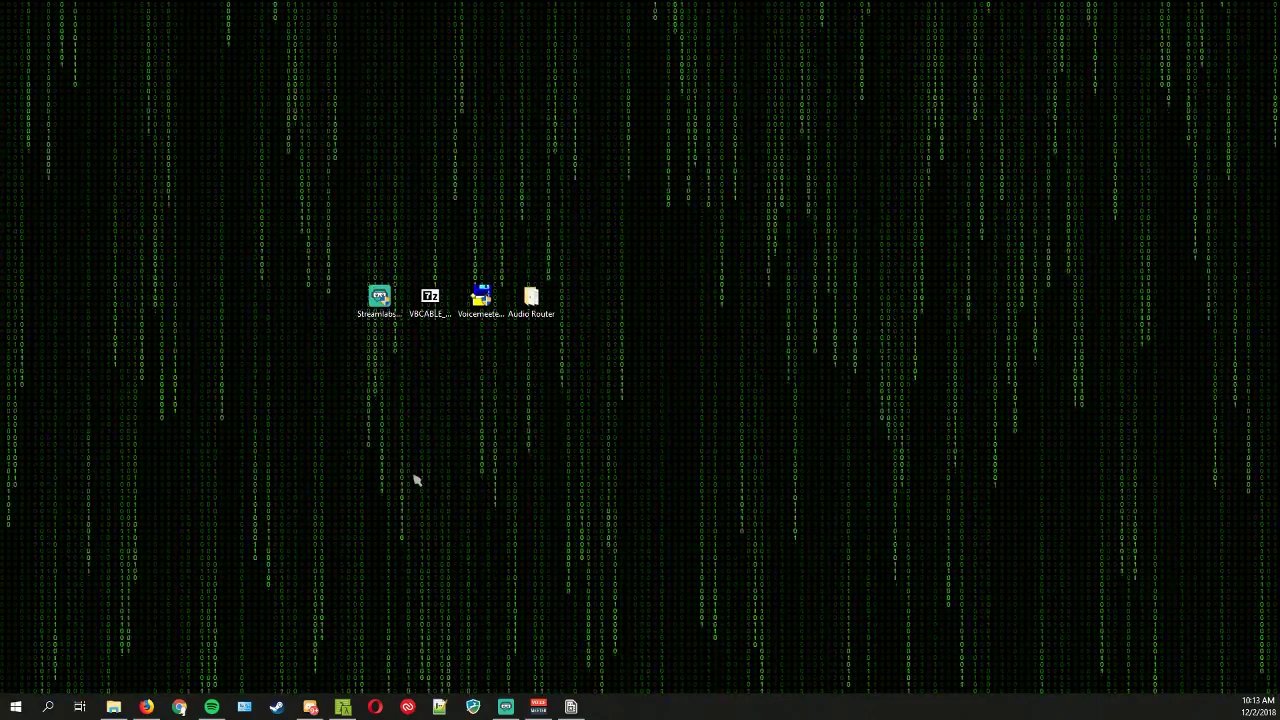
Step: Examine the Streamlabs OBS download page in Firefox and the VB-CABLE and Voicemeeter installers on the desktop
{"action": "left_click", "coordinate": [147, 707]}
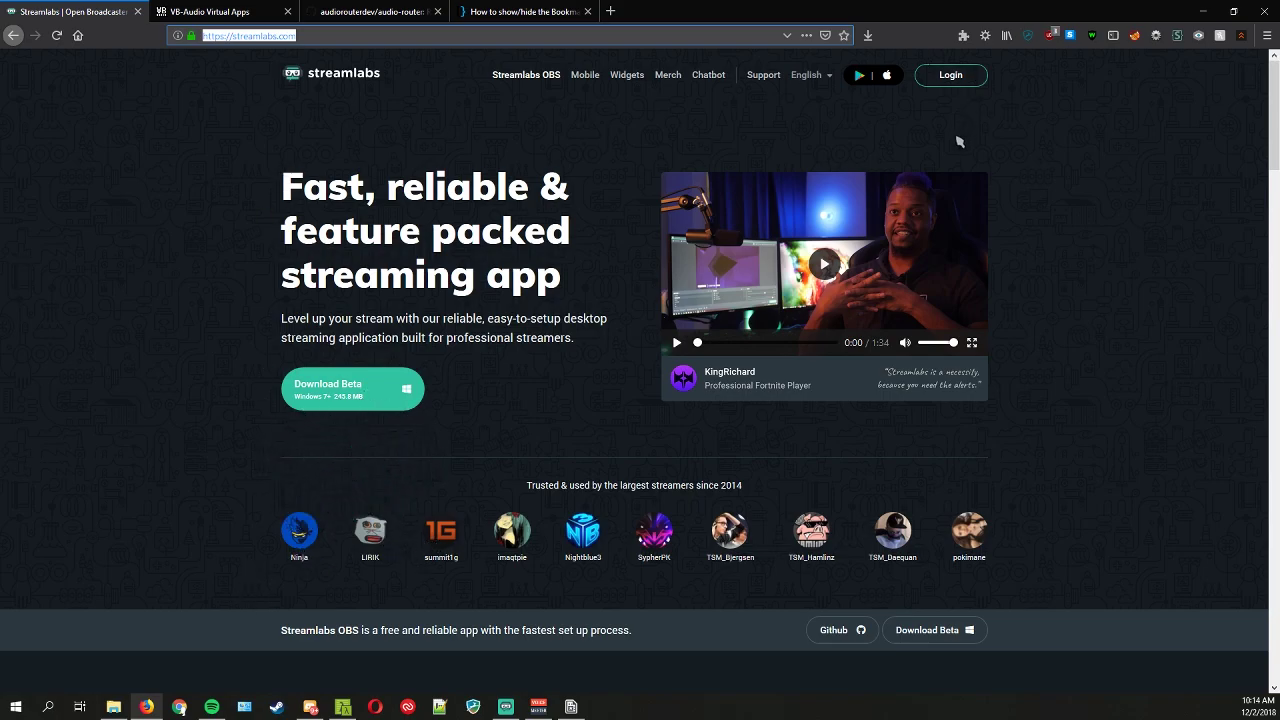
{"action": "left_click", "coordinate": [1233, 11]}
{"action": "left_click", "coordinate": [505, 14]}
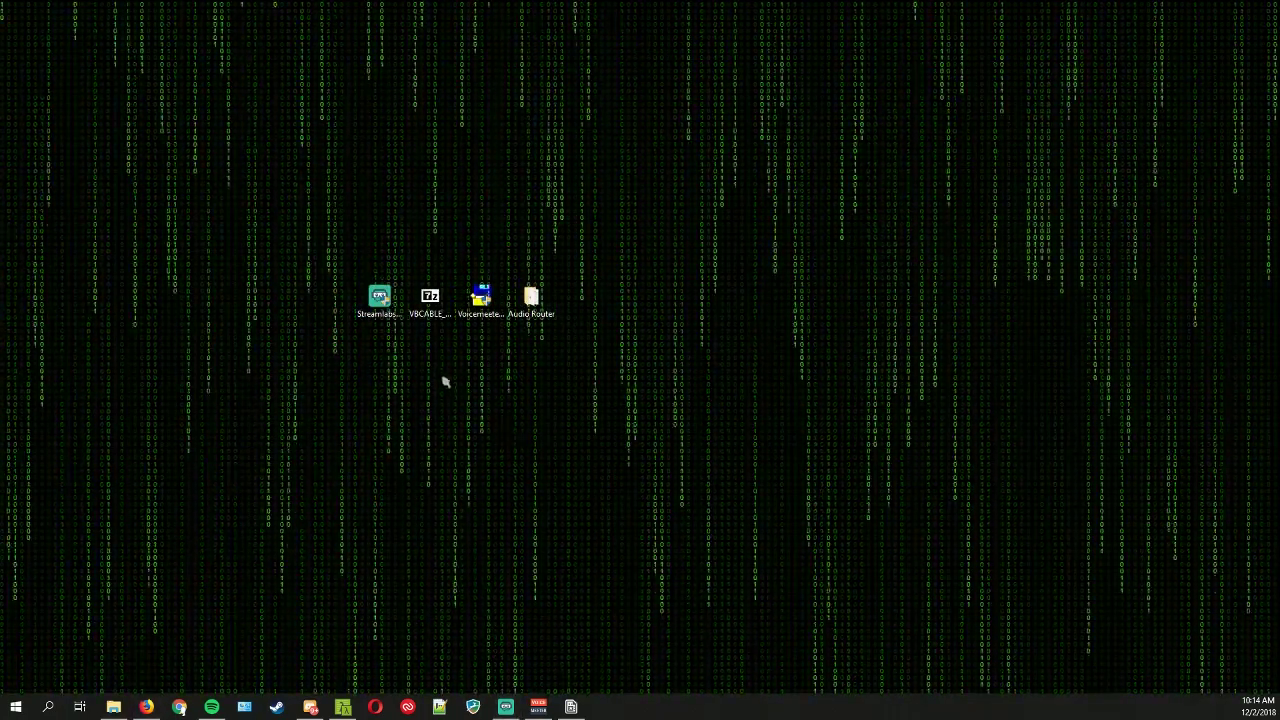
{"action": "left_click", "coordinate": [432, 305]}
{"action": "left_click", "coordinate": [488, 305]}
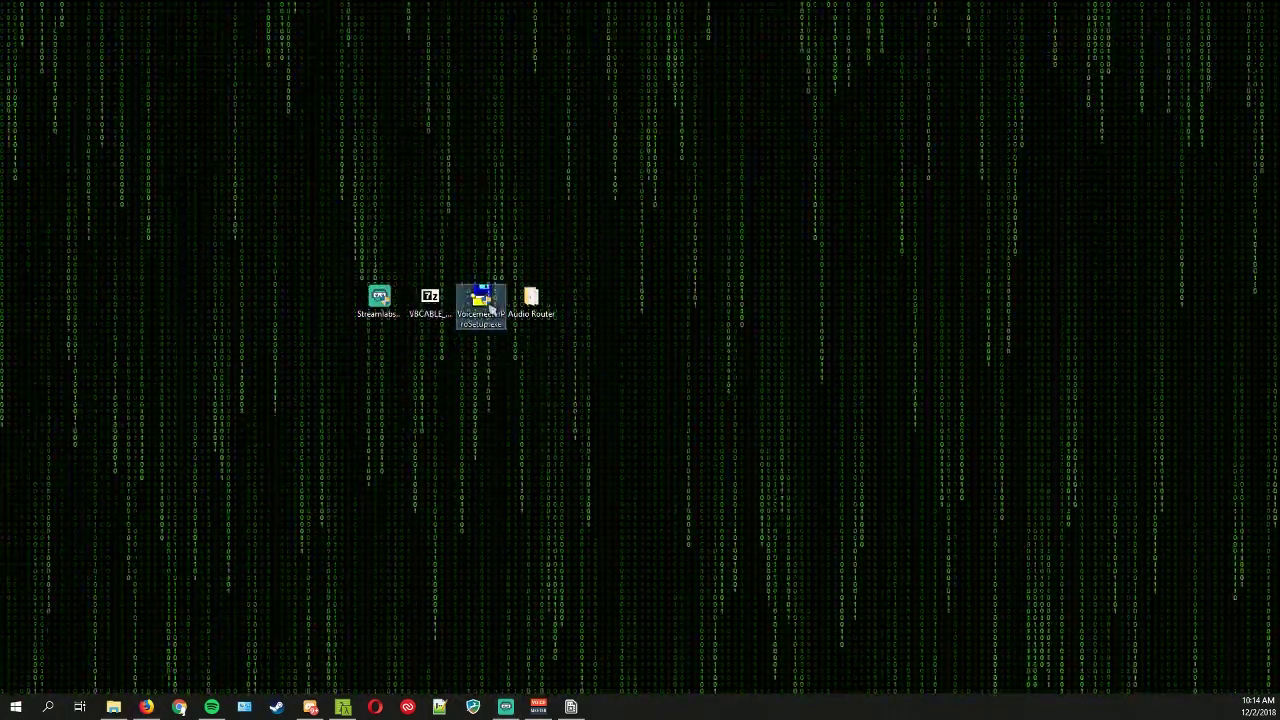
{"action": "left_click", "coordinate": [430, 302]}
Step: Bring Firefox back full-size and examine the VB-CABLE Virtual Audio Device page on the VB-Audio site
{"action": "left_click", "coordinate": [146, 707]}
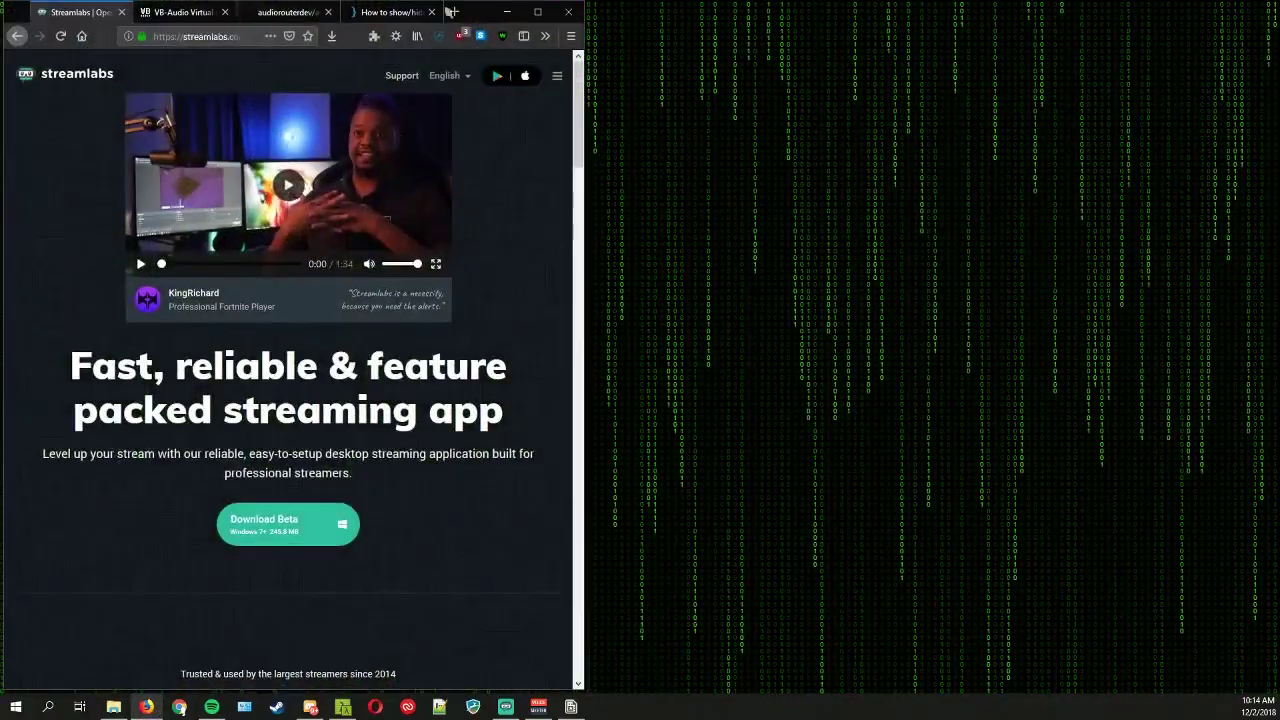
{"action": "left_click", "coordinate": [537, 12]}
{"action": "left_click", "coordinate": [205, 11]}
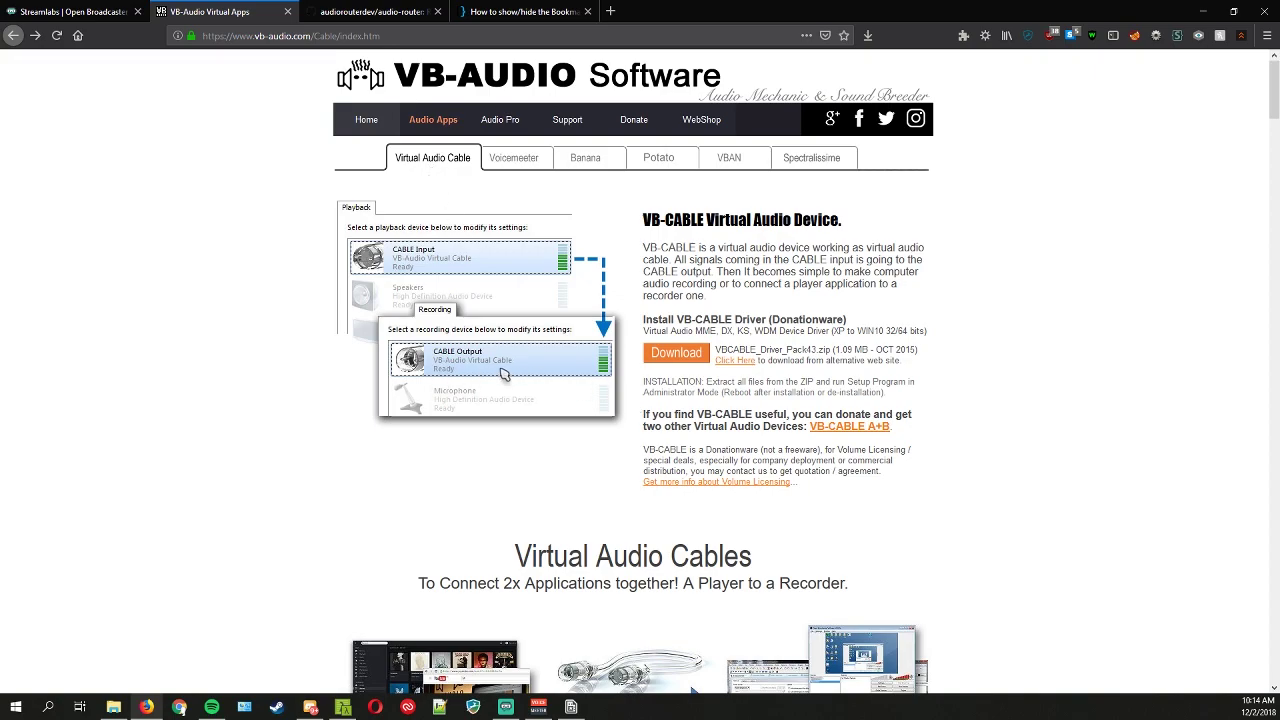
{"action": "left_click", "coordinate": [567, 162]}
{"action": "scroll", "coordinate": [545, 185], "scroll_direction": "down", "scroll_amount": 3}
{"action": "scroll", "coordinate": [525, 195], "scroll_direction": "up", "scroll_amount": 3}
Step: Examine the Voicemeeter and Voicemeeter Banana product pages on the VB-Audio site, finishing back at the desktop
{"action": "left_click", "coordinate": [503, 157]}
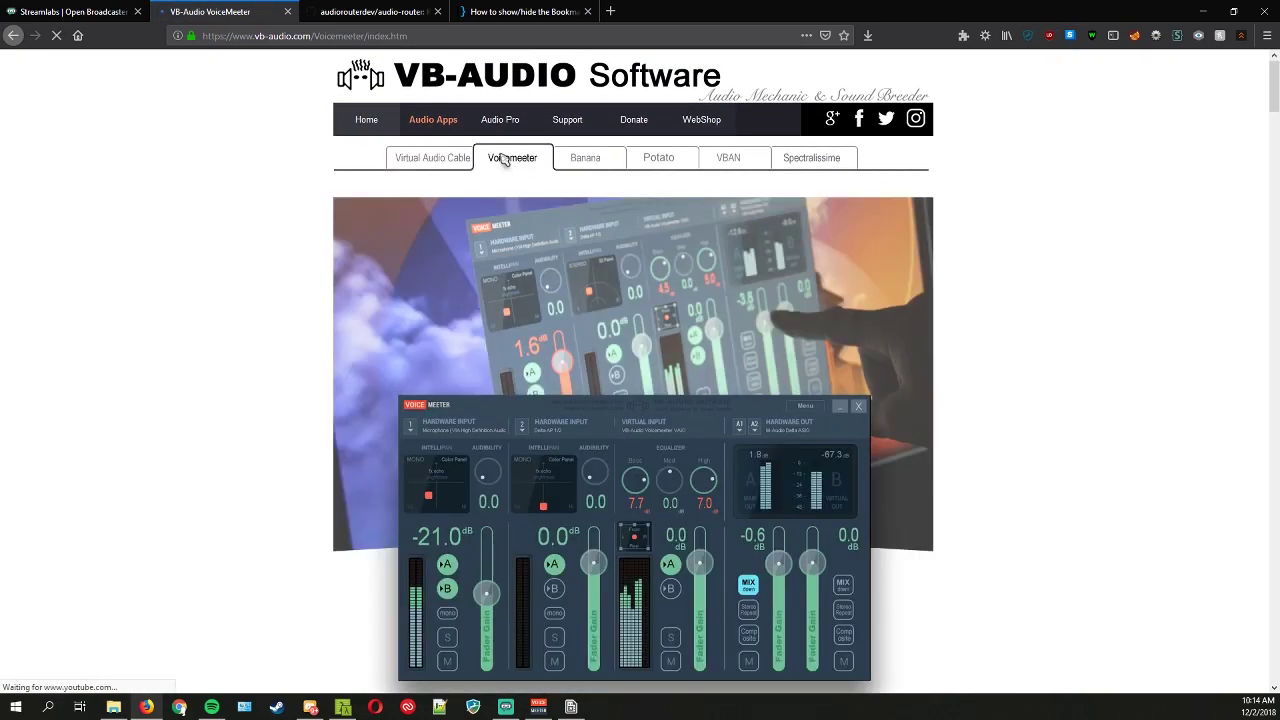
{"action": "left_click", "coordinate": [585, 160]}
{"action": "scroll", "coordinate": [511, 580], "scroll_direction": "down", "scroll_amount": 2}
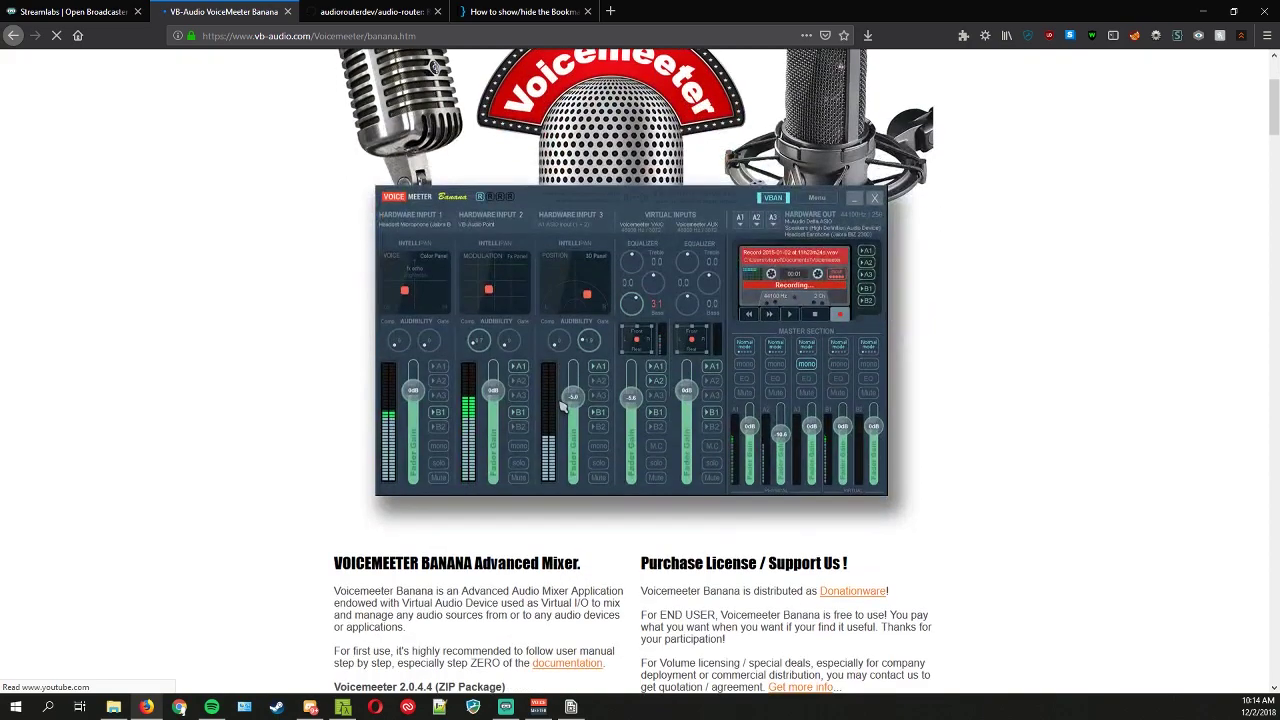
{"action": "scroll", "coordinate": [495, 405], "scroll_direction": "up", "scroll_amount": 2}
{"action": "scroll", "coordinate": [495, 405], "scroll_direction": "down", "scroll_amount": 2}
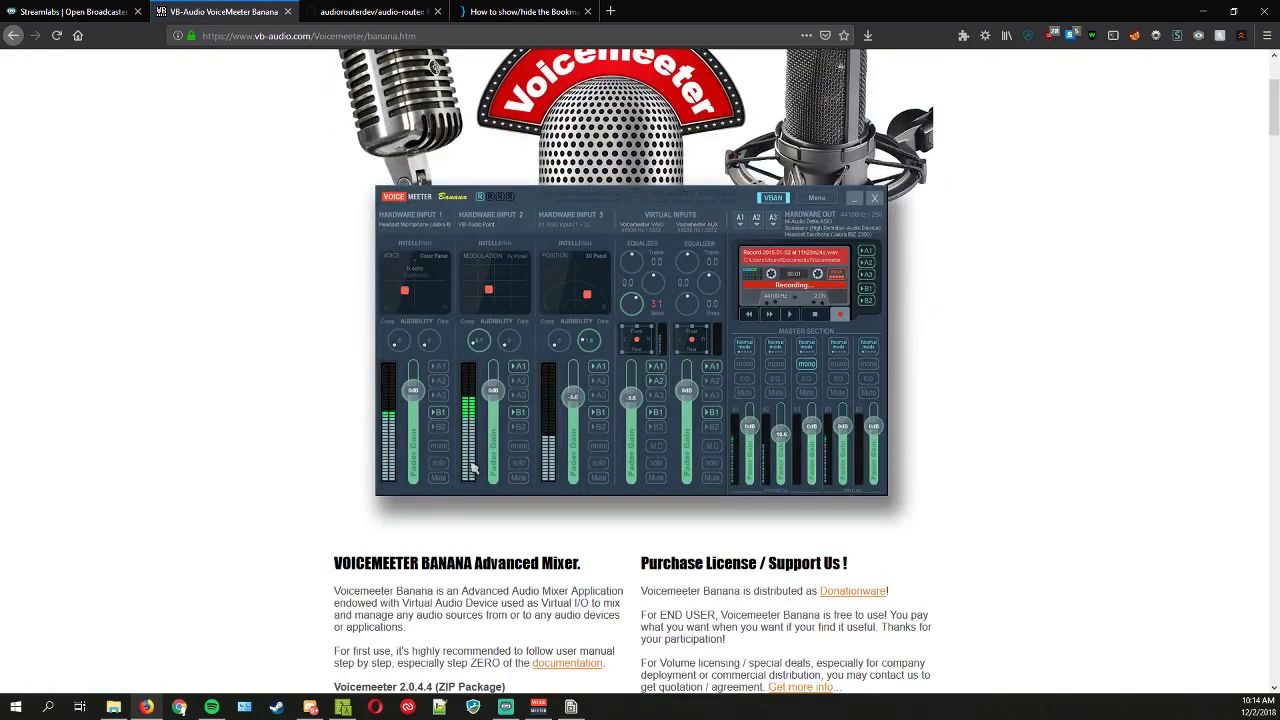
{"action": "scroll", "coordinate": [476, 470], "scroll_direction": "up", "scroll_amount": 1}
{"action": "scroll", "coordinate": [473, 468], "scroll_direction": "up", "scroll_amount": 1}
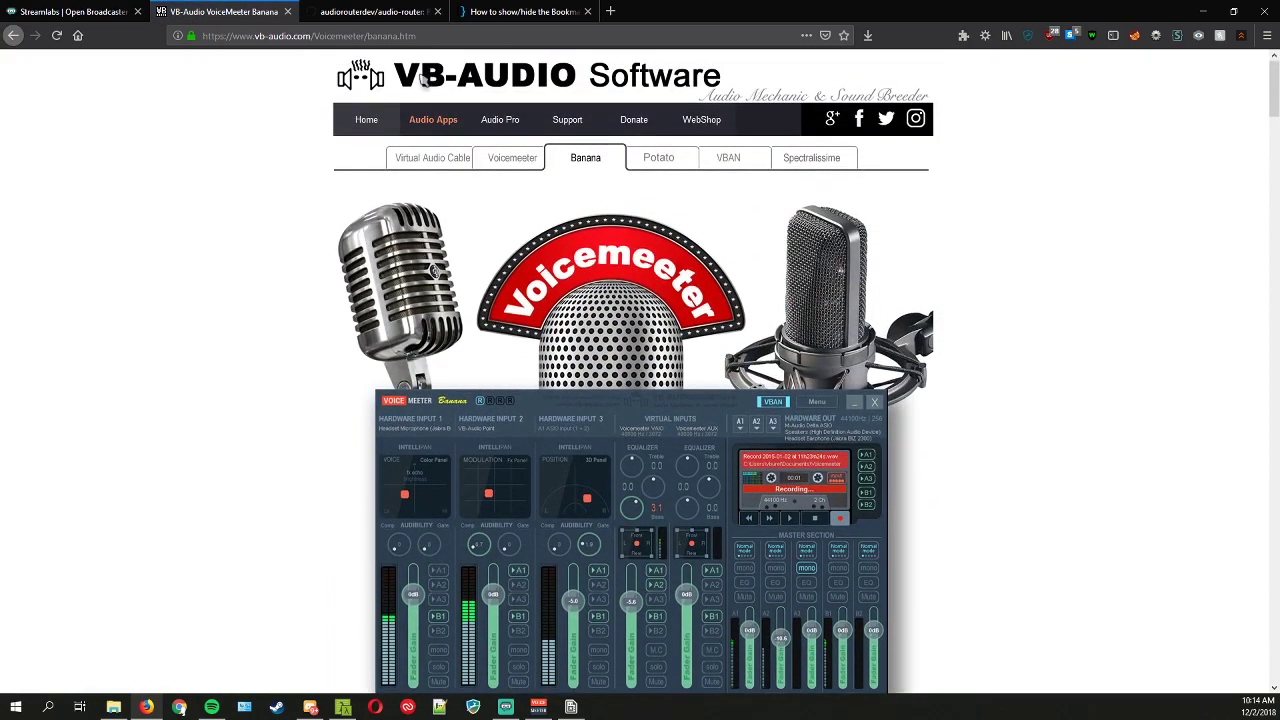
{"action": "left_click", "coordinate": [1203, 11]}
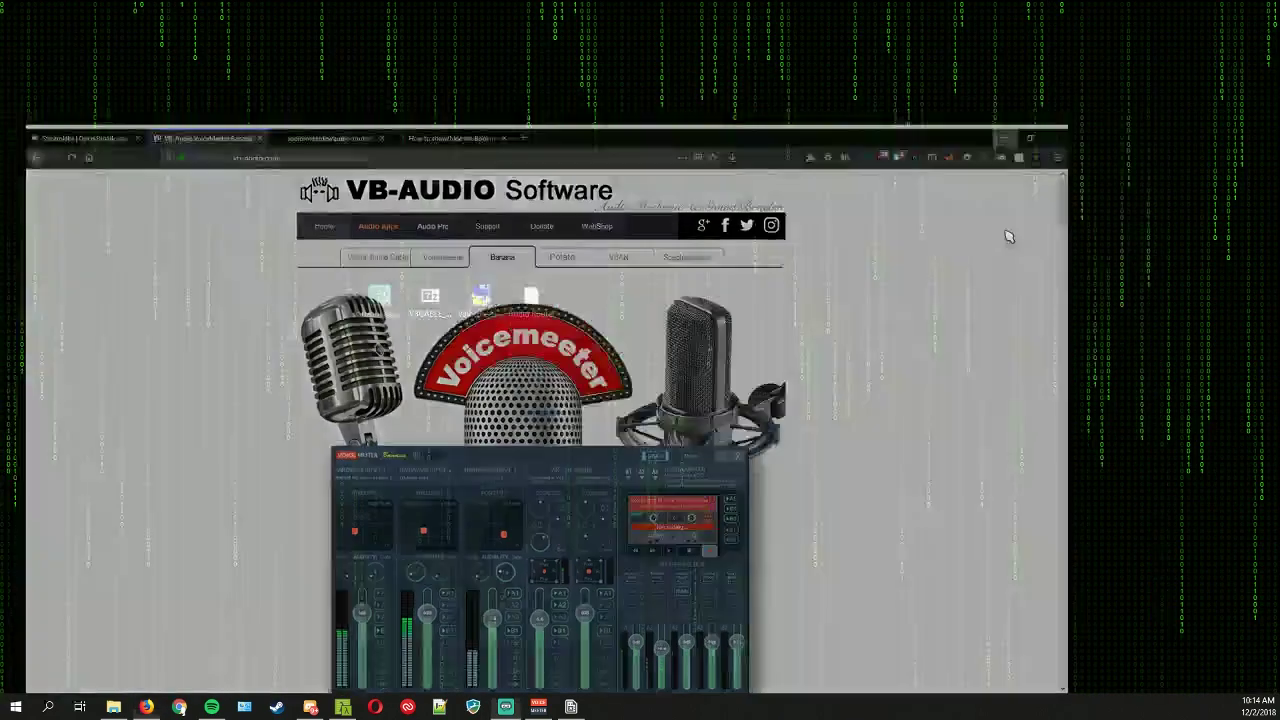
{"action": "left_click", "coordinate": [443, 322]}
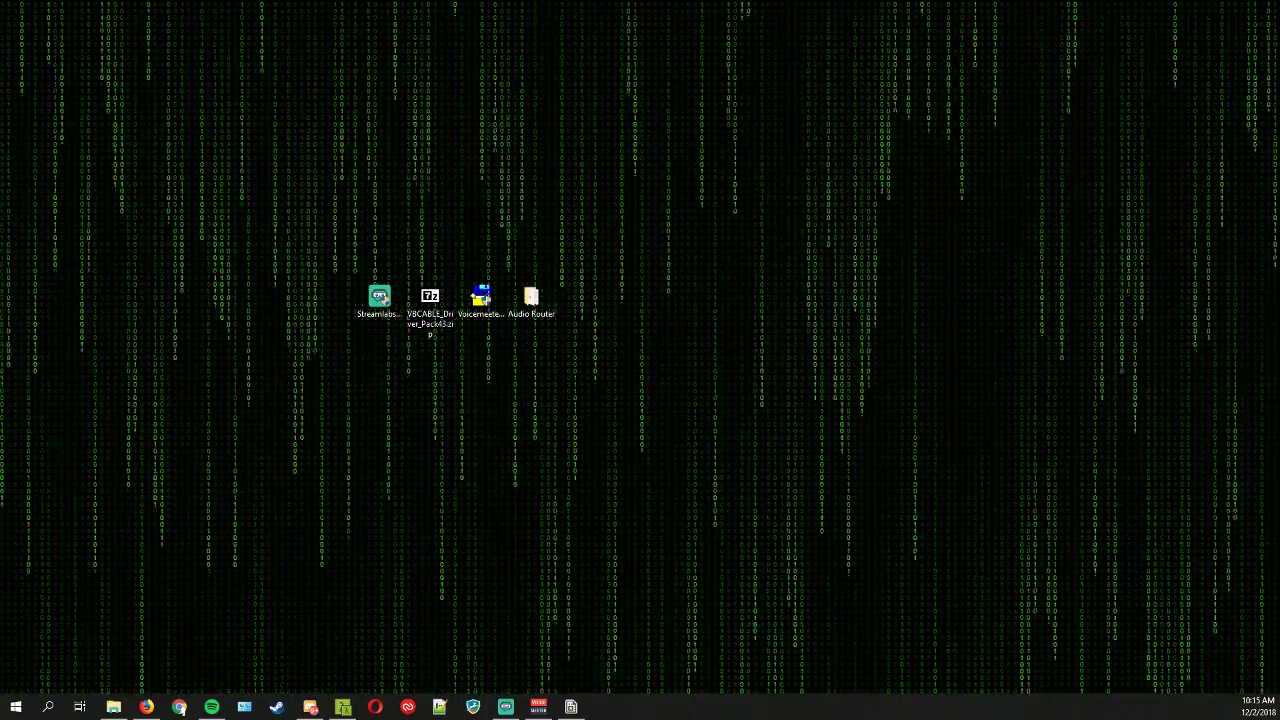
Step: Switch to Streamlabs OBS, maximize it, and review the desktop and microphone devices in its audio settings and its output settings
{"action": "key", "text": "alt+Tab"}
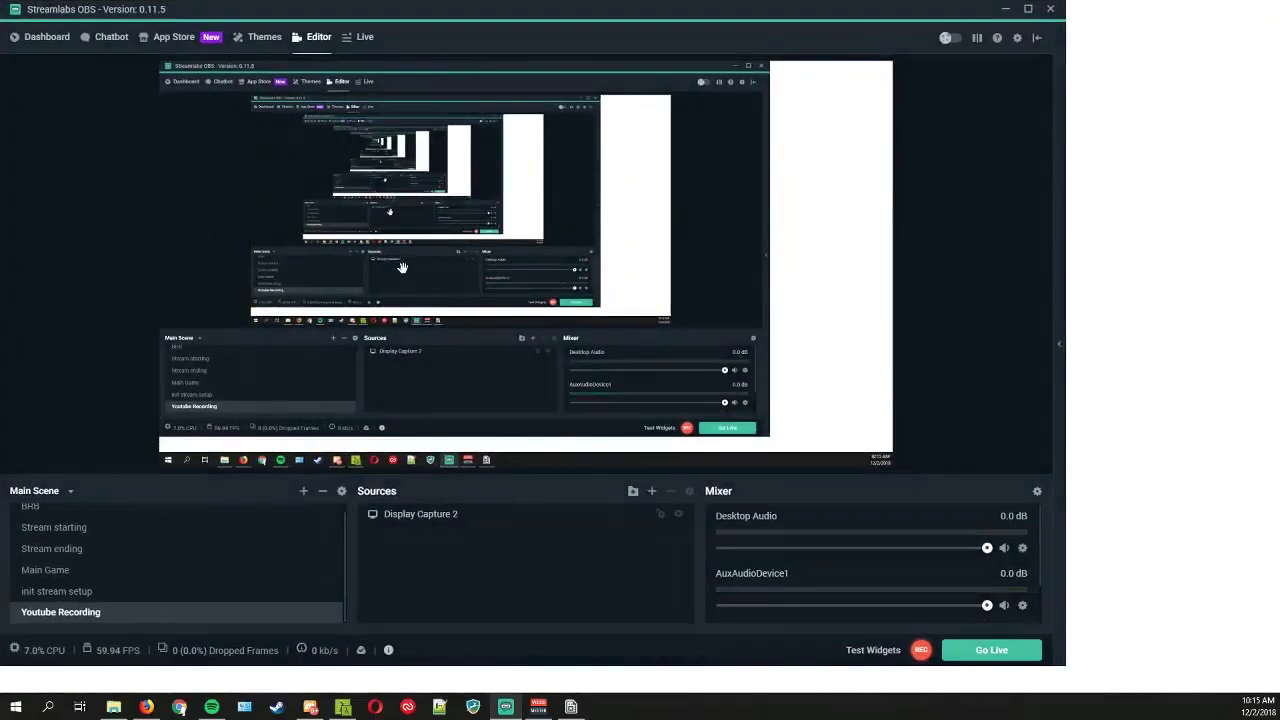
{"action": "key", "text": "super+Up"}
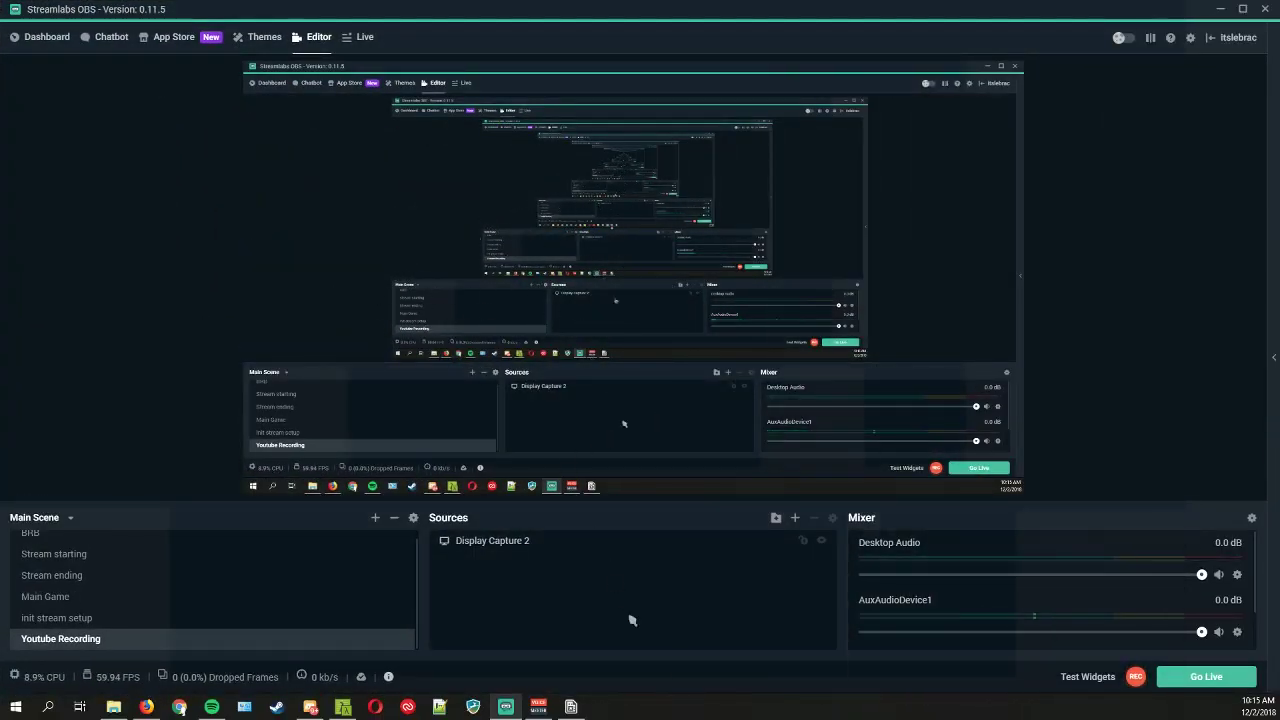
{"action": "left_click", "coordinate": [1190, 37]}
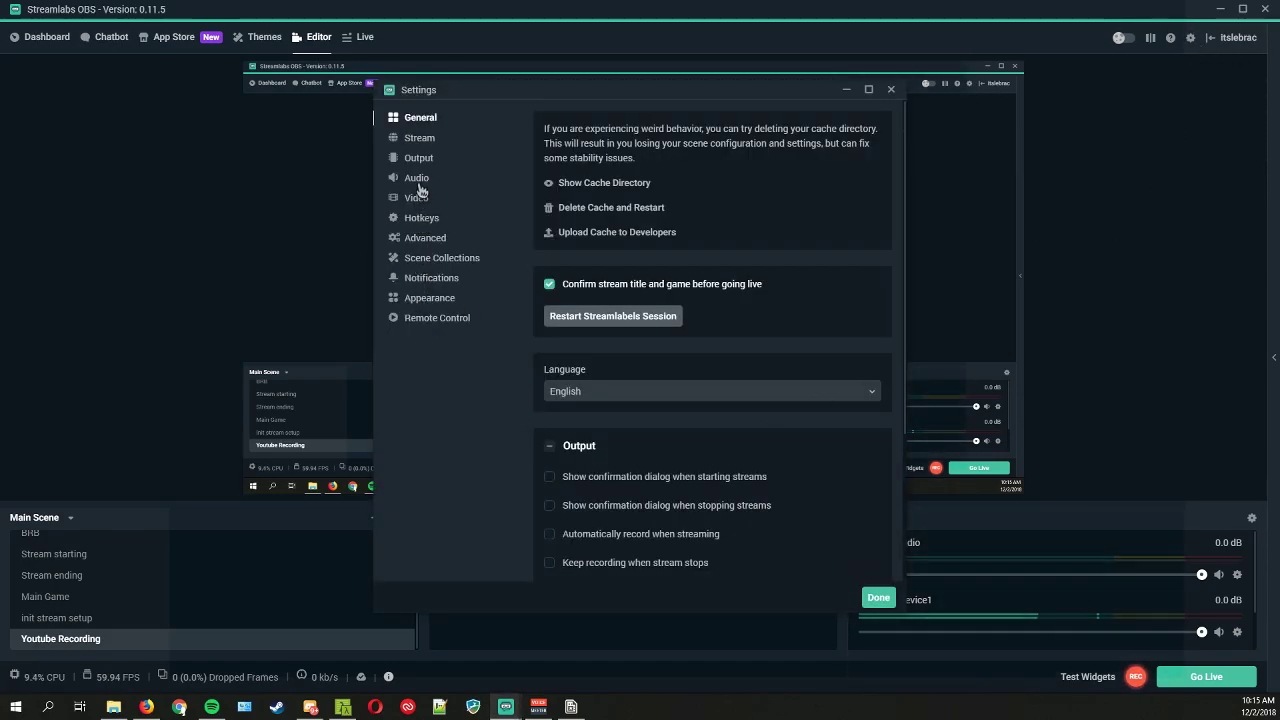
{"action": "left_click", "coordinate": [416, 197]}
{"action": "left_click", "coordinate": [416, 177]}
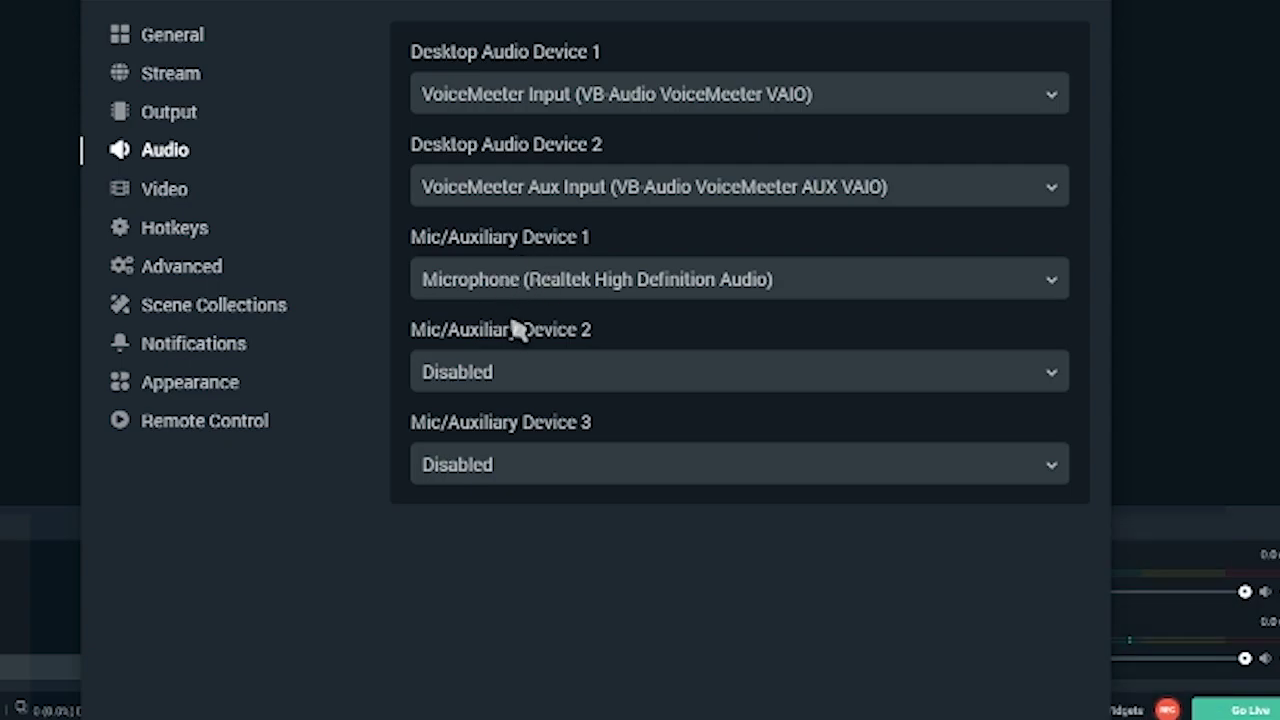
{"action": "left_click", "coordinate": [167, 120]}
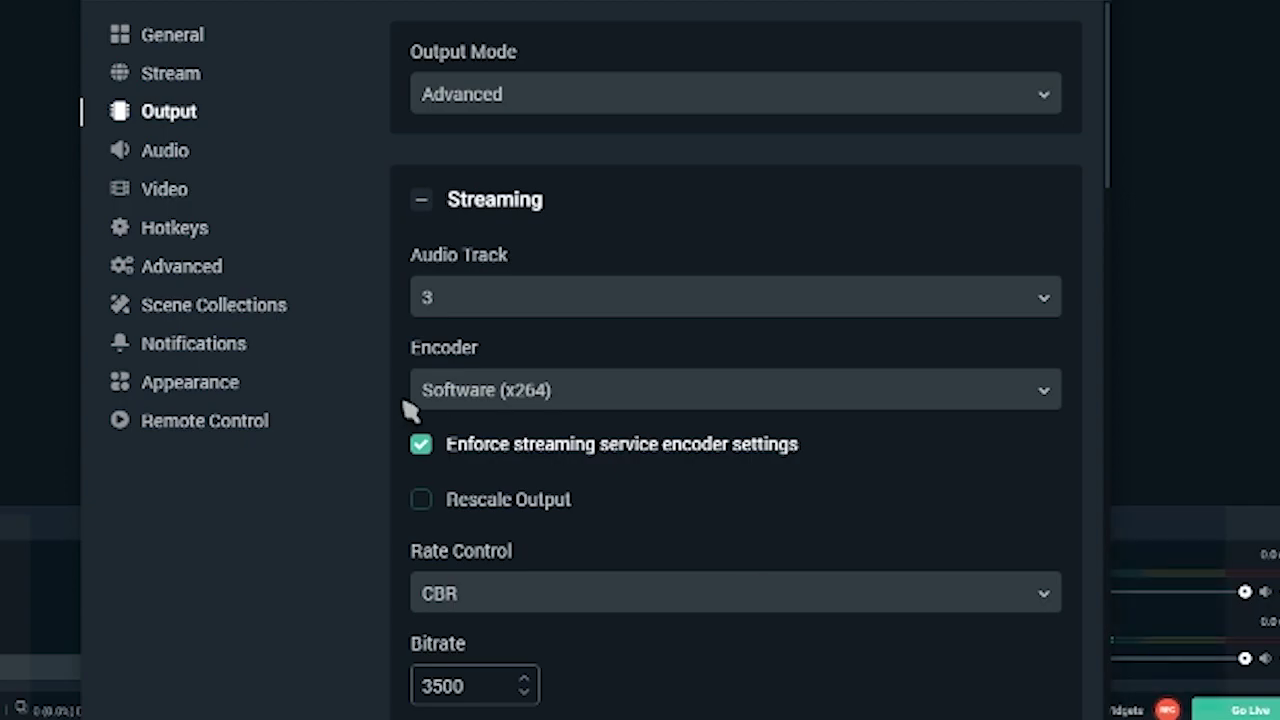
{"action": "left_click", "coordinate": [162, 156]}
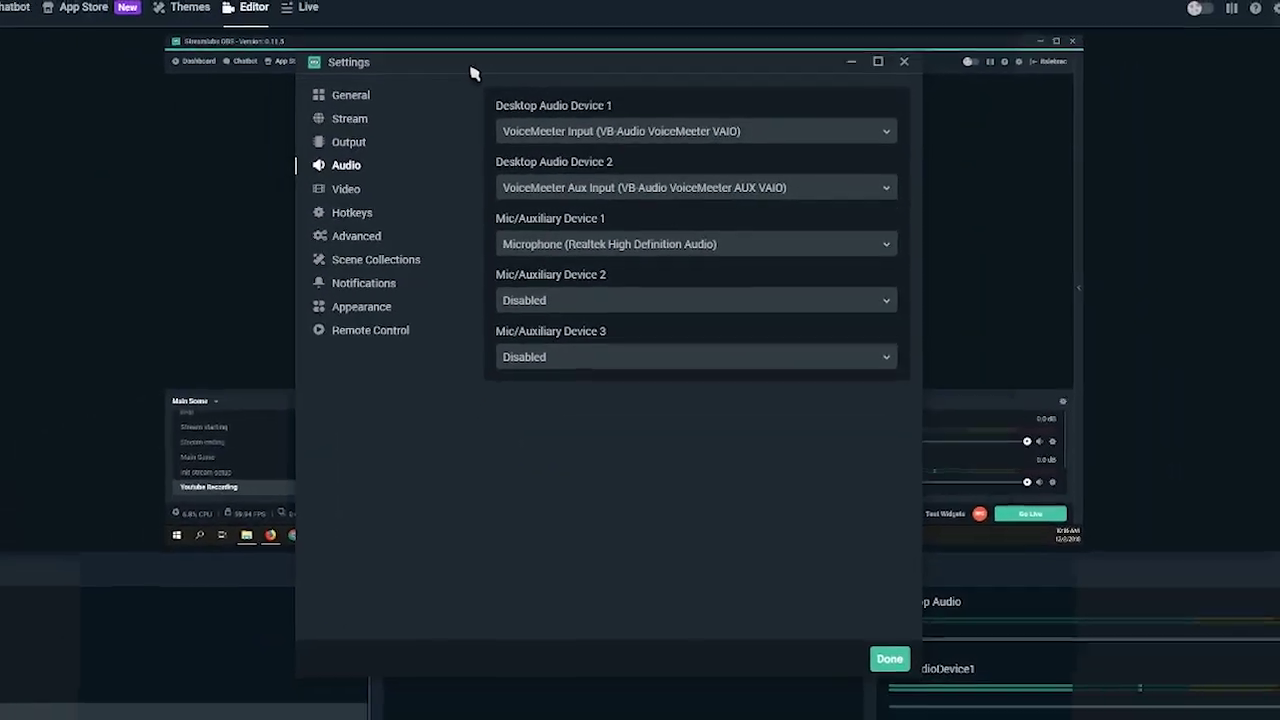
{"action": "mouse_move", "coordinate": [603, 96]}
{"action": "left_mouse_down"}
{"action": "mouse_move", "coordinate": [913, 219]}
{"action": "mouse_move", "coordinate": [609, 108]}
{"action": "left_mouse_up"}
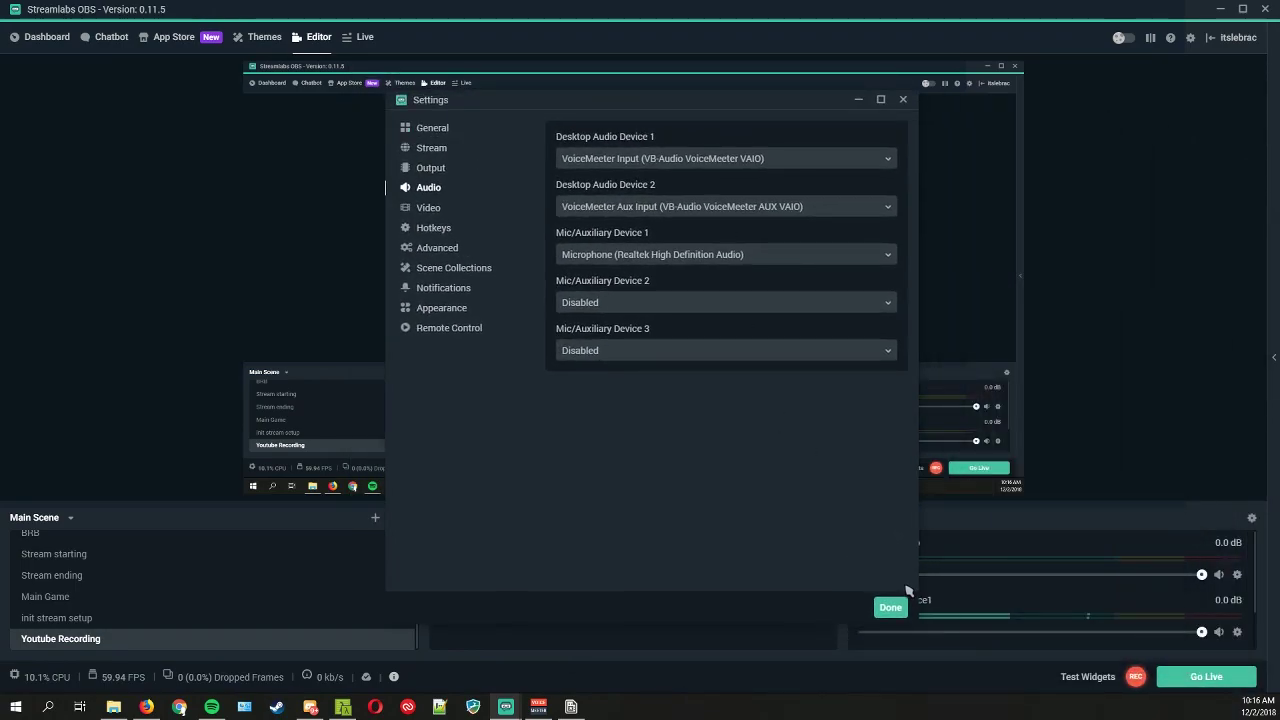
{"action": "left_click", "coordinate": [892, 607]}
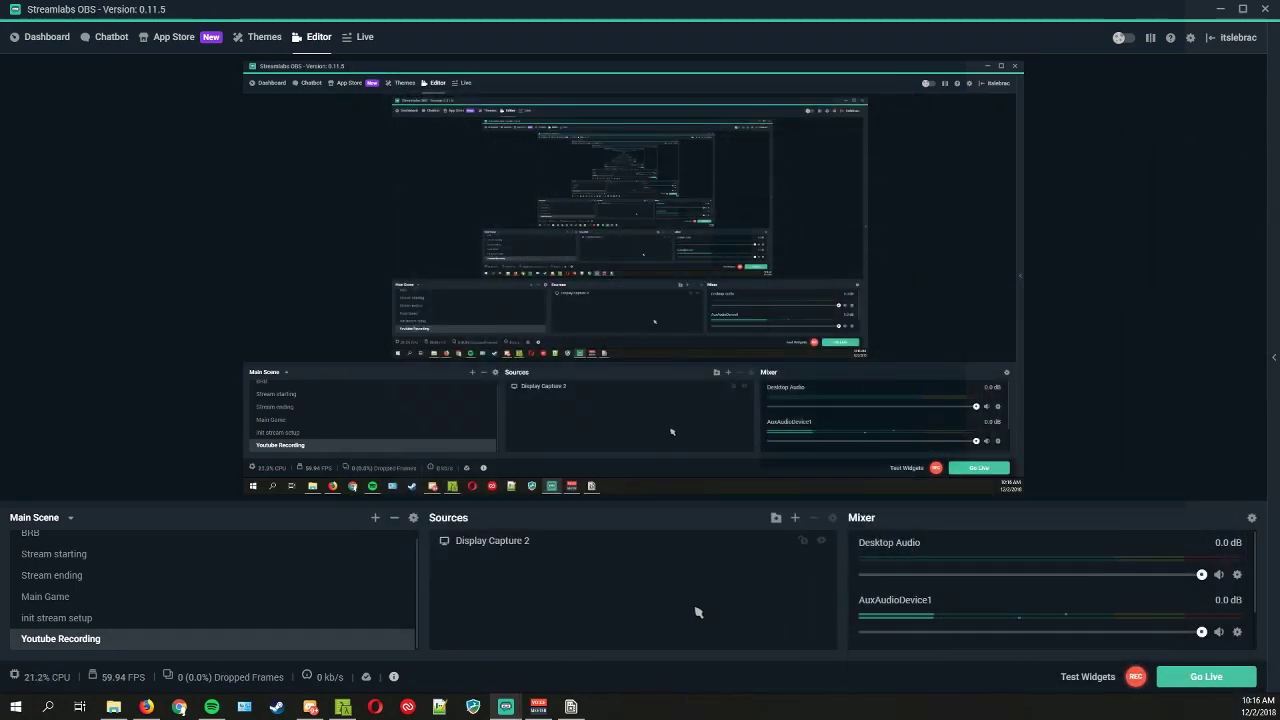
Step: Look over the source types that can be added, and review the desktop and mic/auxiliary device assignments again
{"action": "left_click", "coordinate": [795, 518]}
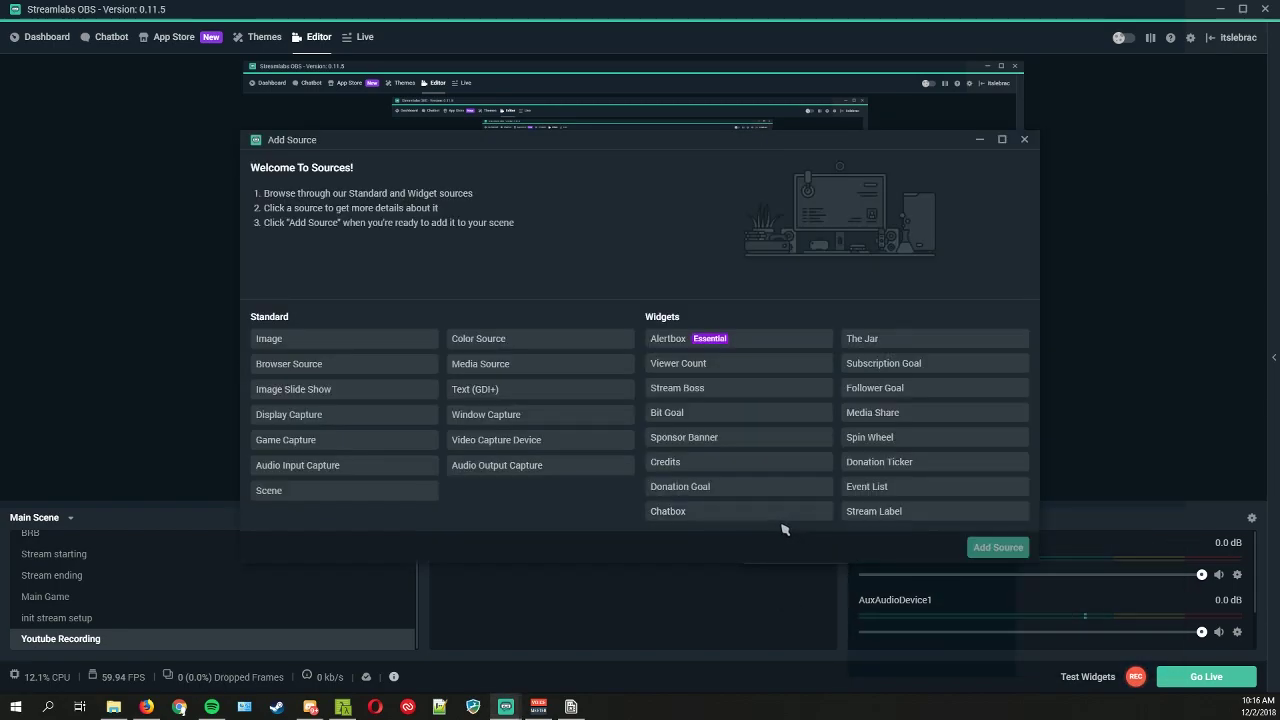
{"action": "left_click", "coordinate": [1030, 142]}
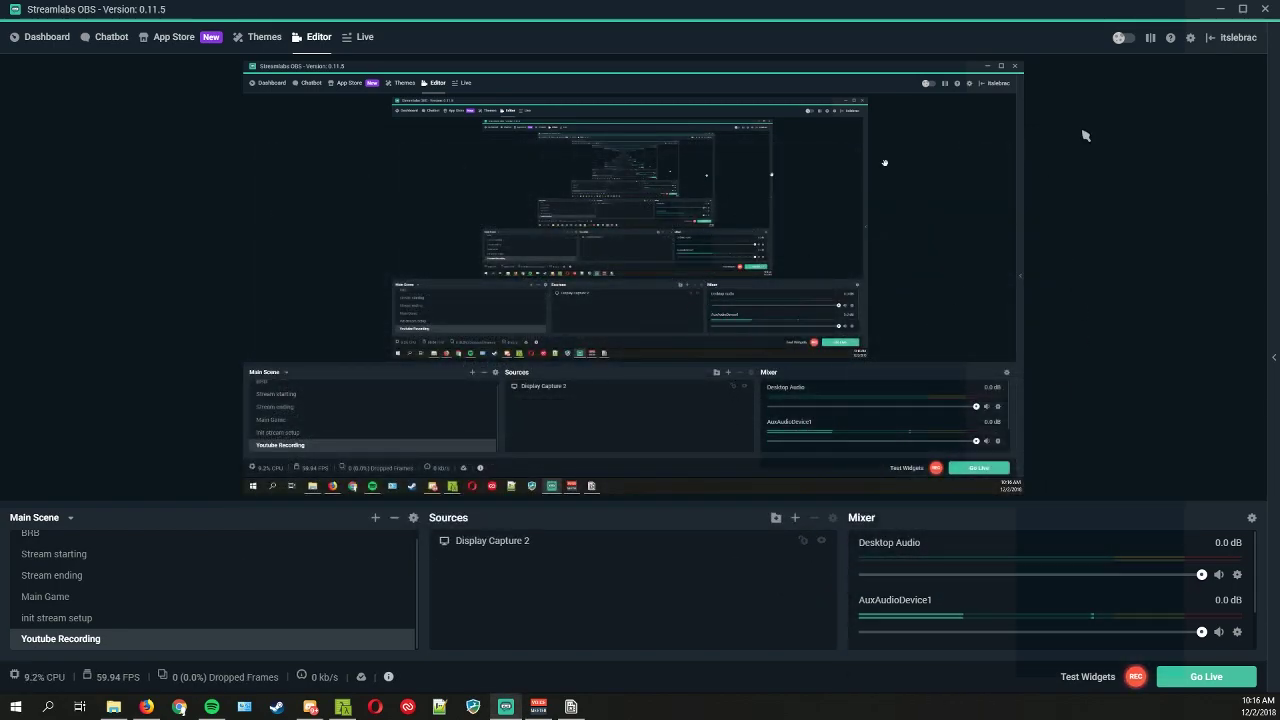
{"action": "left_click", "coordinate": [1190, 37]}
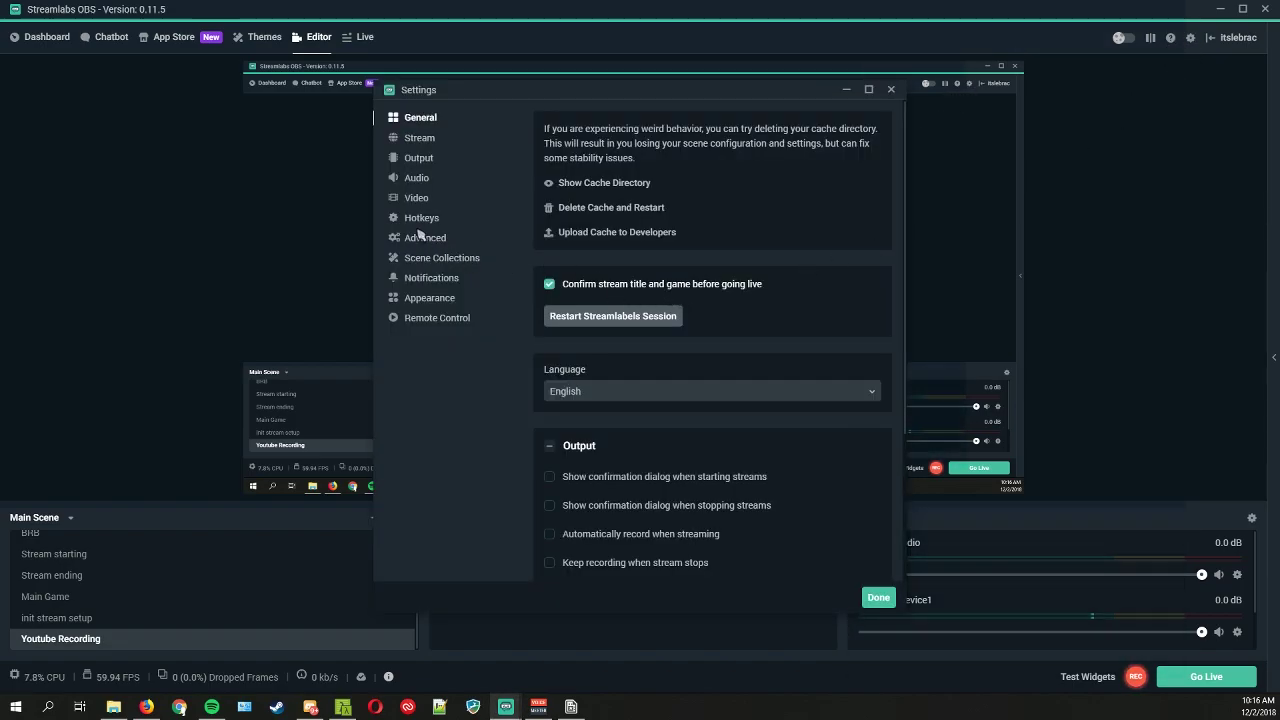
{"action": "left_click", "coordinate": [410, 180]}
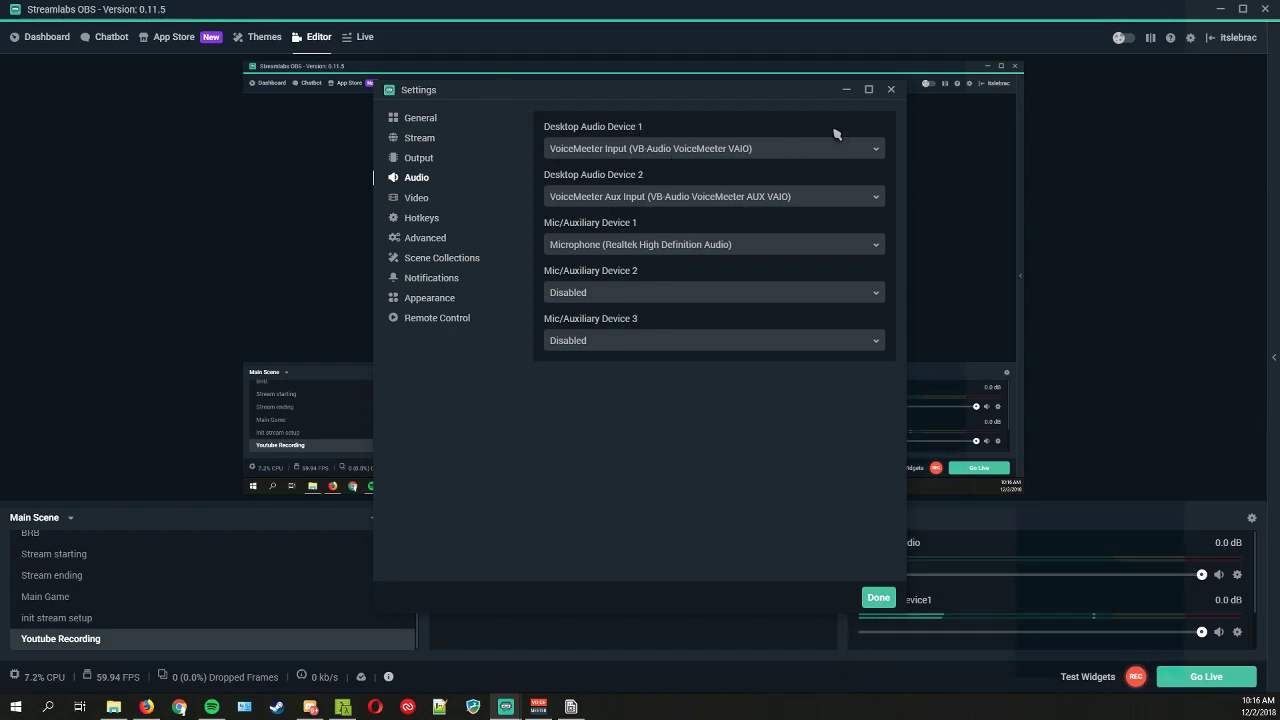
{"action": "left_click", "coordinate": [890, 90]}
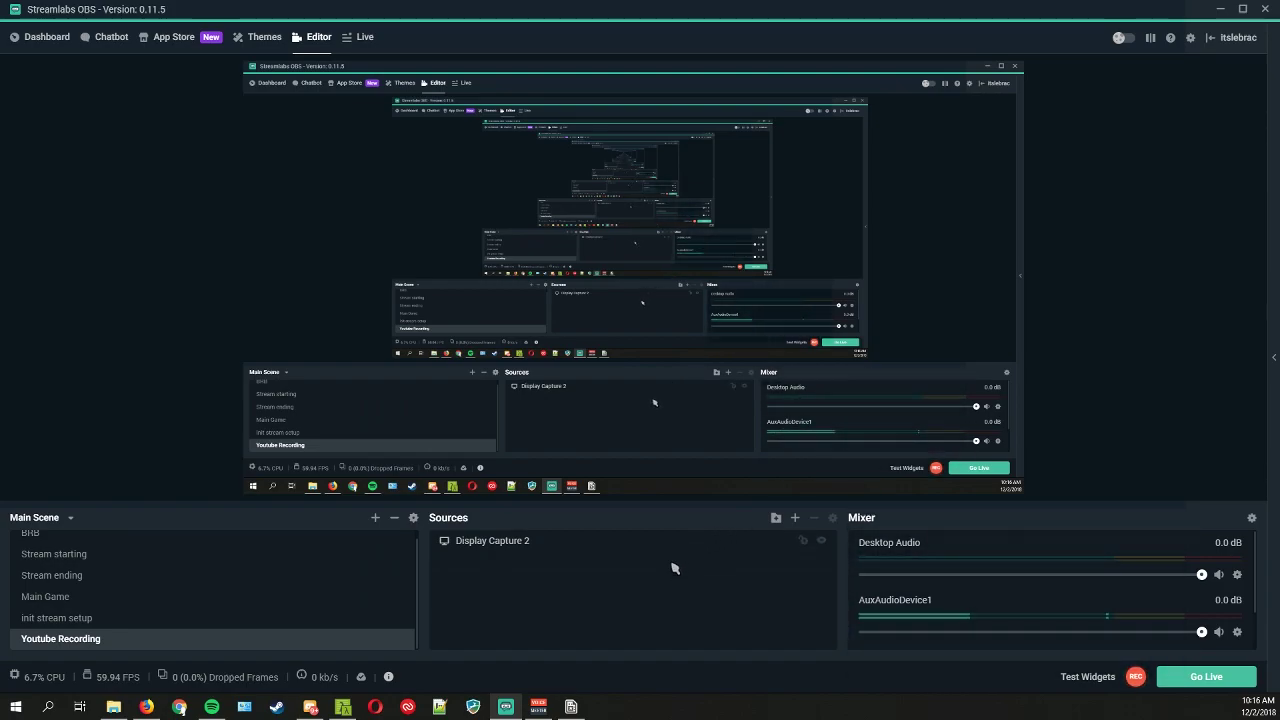
Step: Switch to Voicemeeter Banana, reposition its window near the middle of the screen, and minimize Streamlabs OBS
{"action": "left_click", "coordinate": [538, 706]}
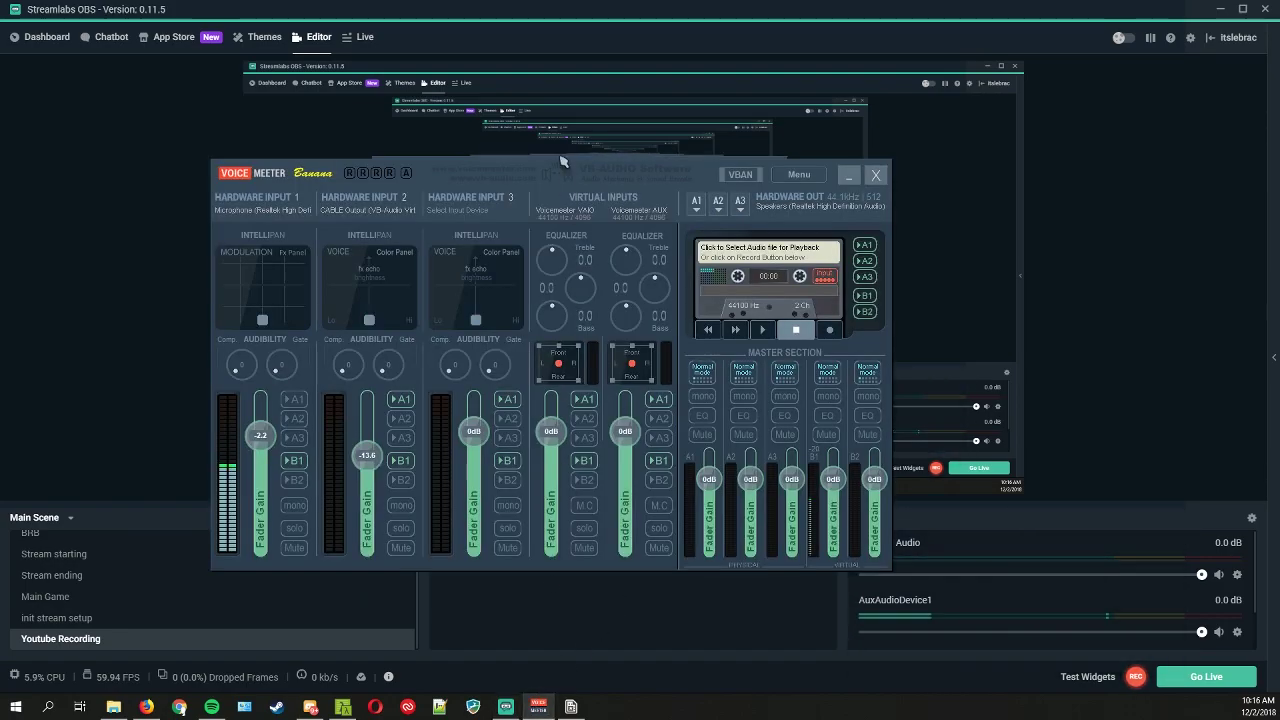
{"action": "left_click_drag", "start_coordinate": [521, 186], "coordinate": [603, 208]}
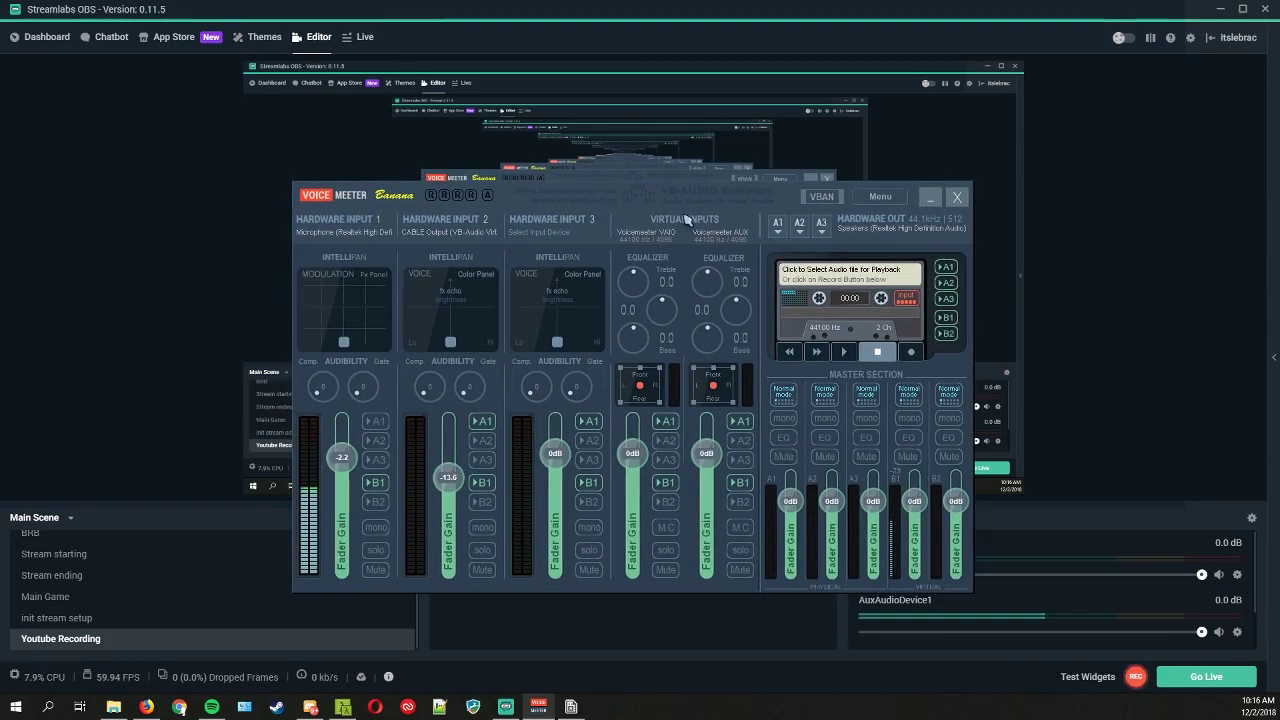
{"action": "left_click", "coordinate": [1219, 8]}
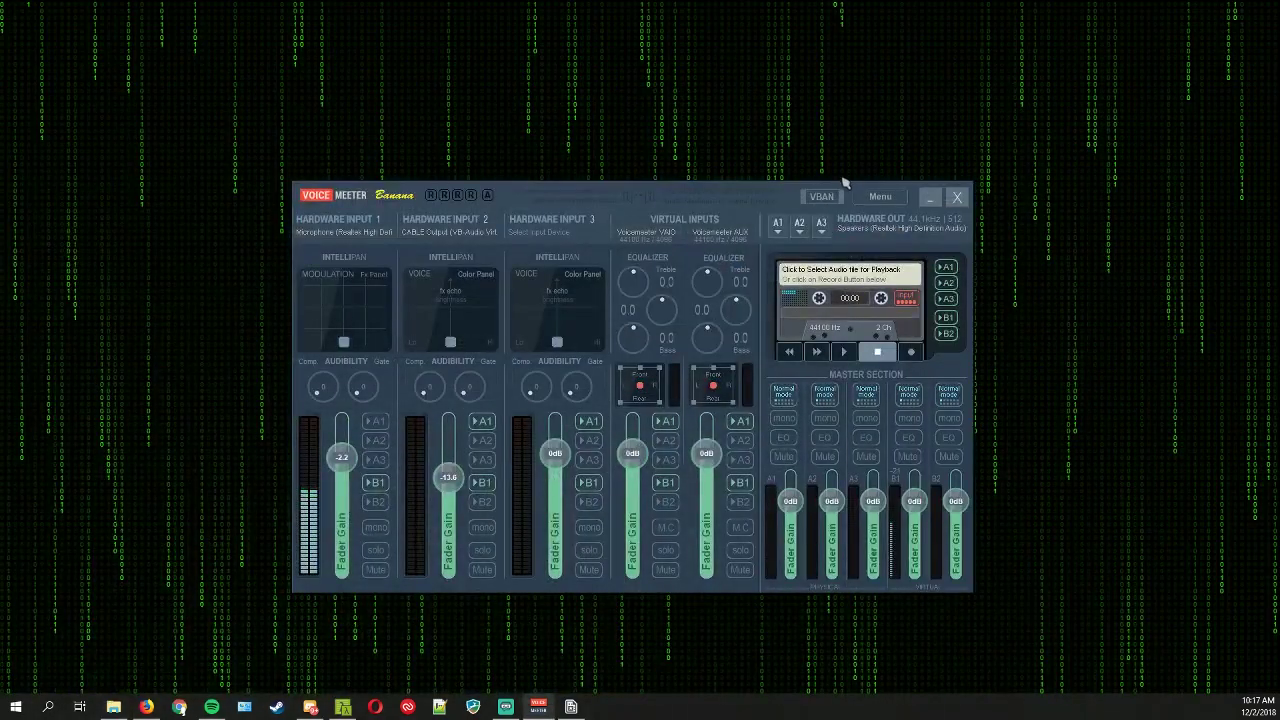
{"action": "left_click_drag", "start_coordinate": [862, 192], "coordinate": [824, 172]}
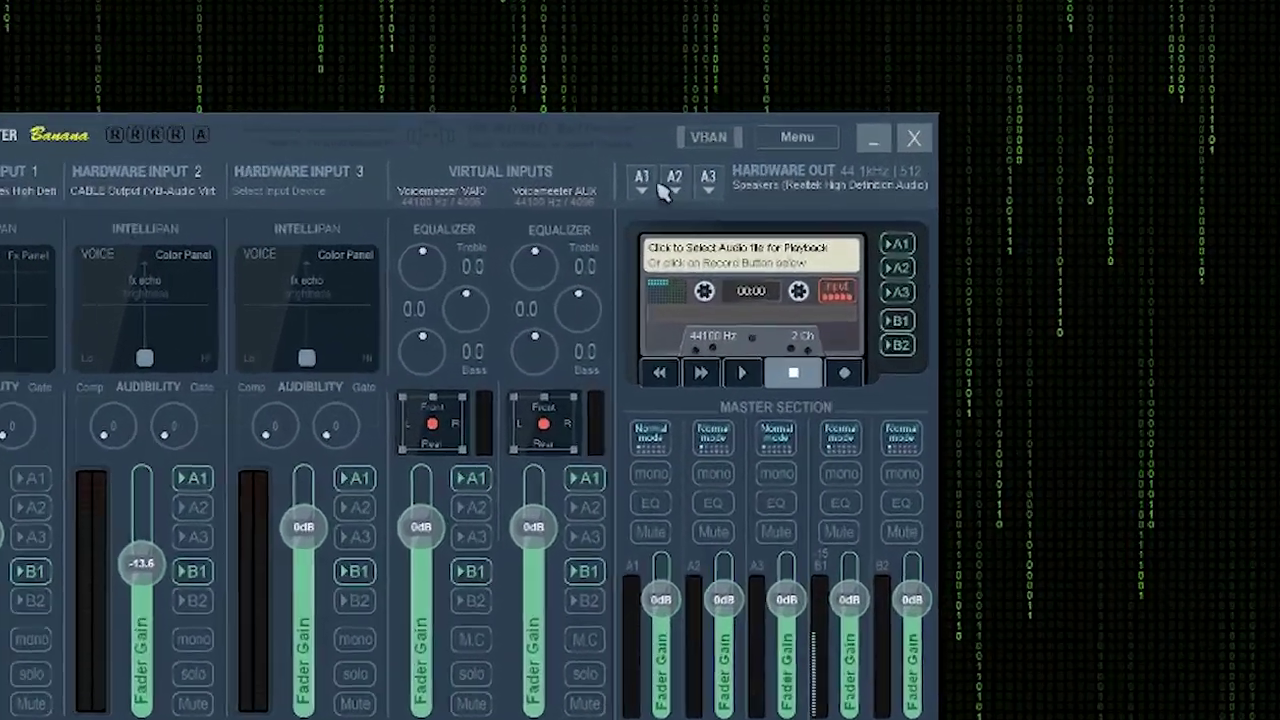
Step: Examine the hardware output devices available for A1 in Voicemeeter Banana, leaving the selected device as it is
{"action": "left_click", "coordinate": [739, 204]}
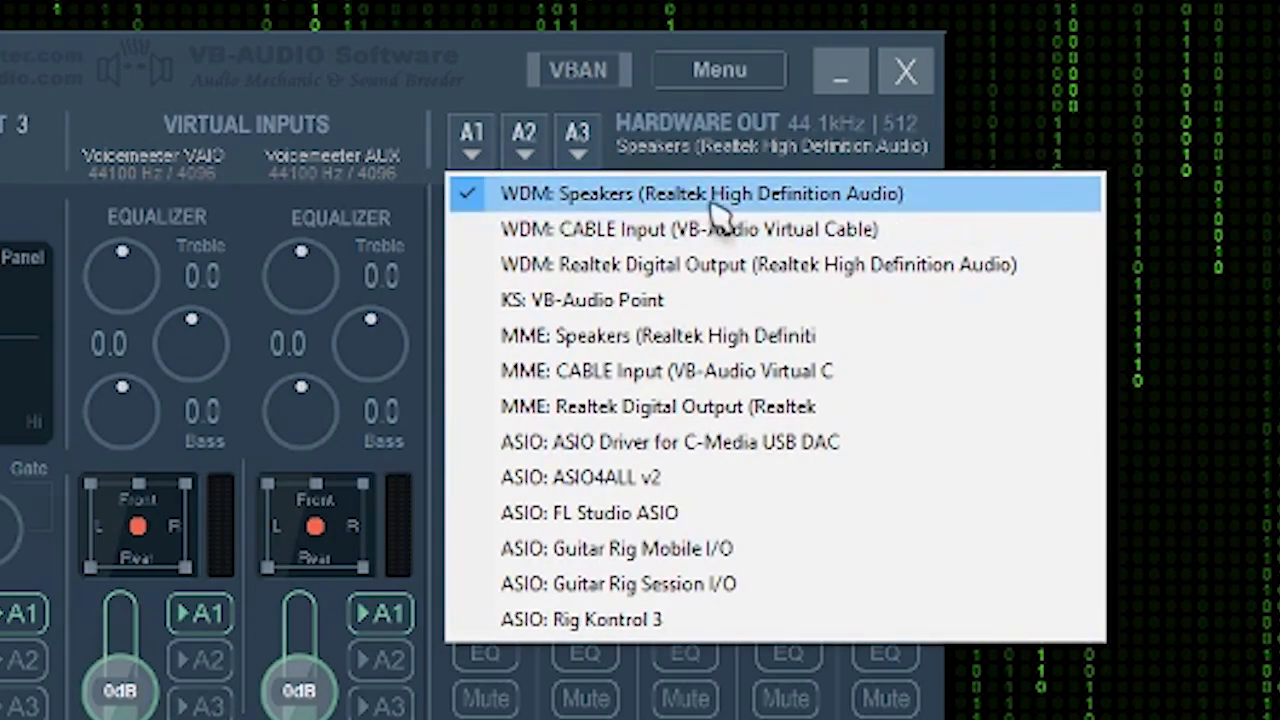
{"action": "left_click", "coordinate": [700, 80]}
{"action": "left_click", "coordinate": [478, 145]}
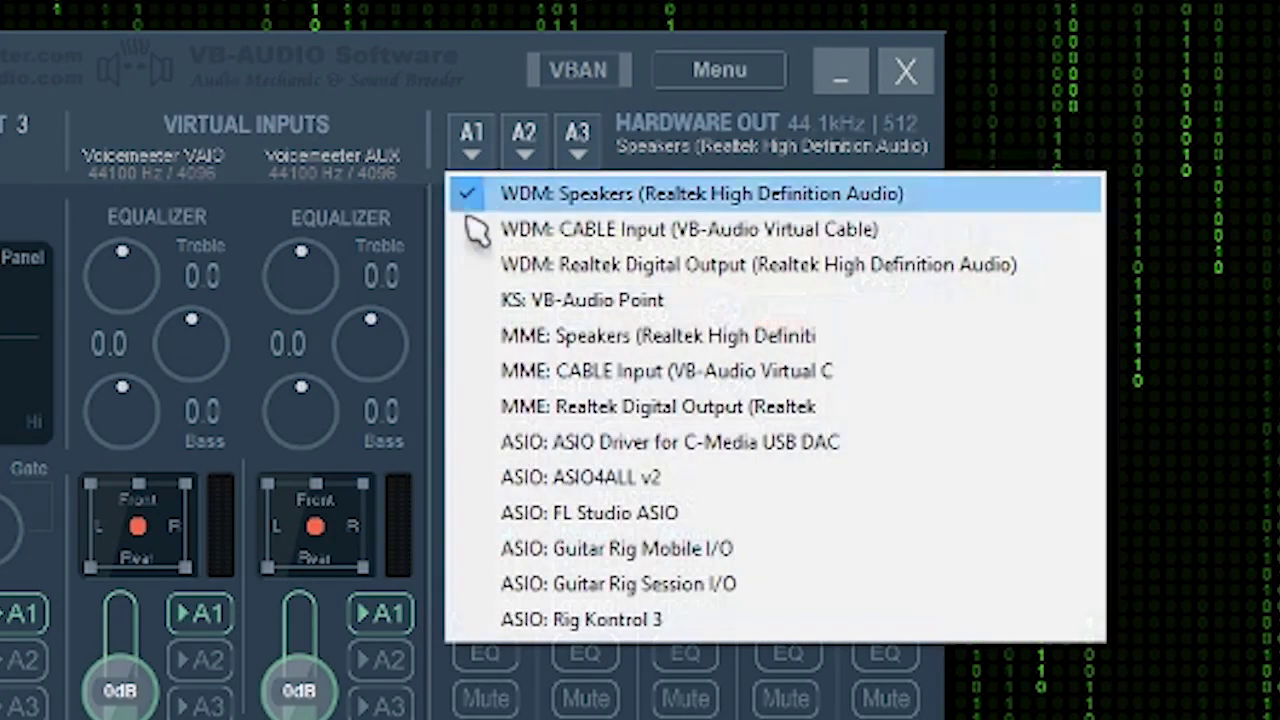
{"action": "left_click", "coordinate": [697, 50]}
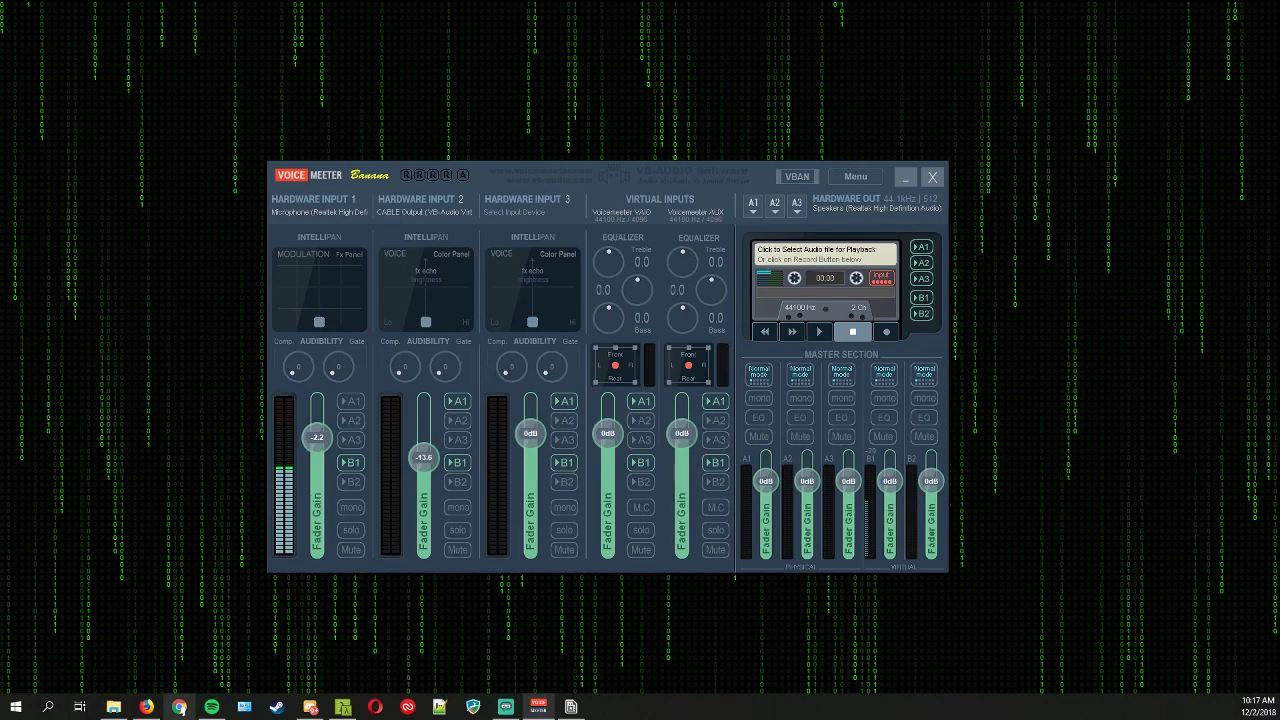
Step: Switch to Spotify, start playing Hold Me Back, and minimize the player to reveal Voicemeeter Banana
{"action": "left_click", "coordinate": [218, 708]}
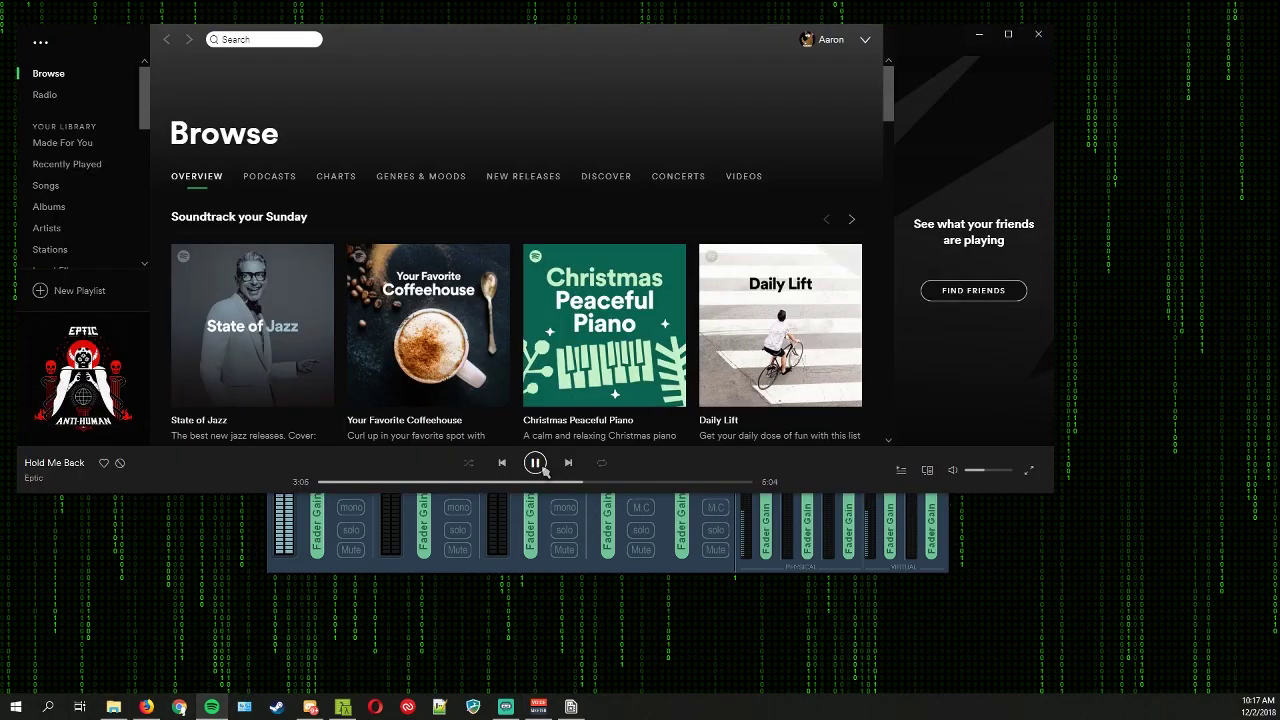
{"action": "left_click", "coordinate": [979, 34]}
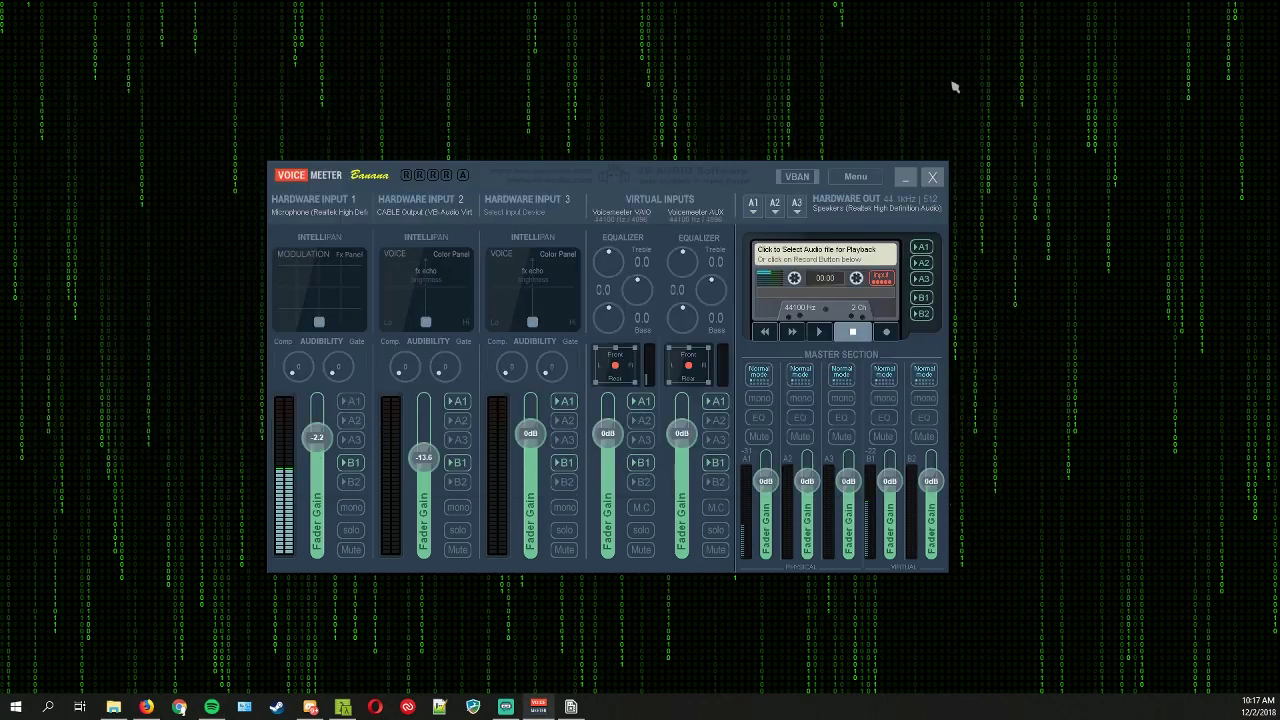
Step: Examine the device choices for Hardware Input 1 and Hardware Input 2 in Voicemeeter Banana
{"action": "left_click", "coordinate": [311, 215]}
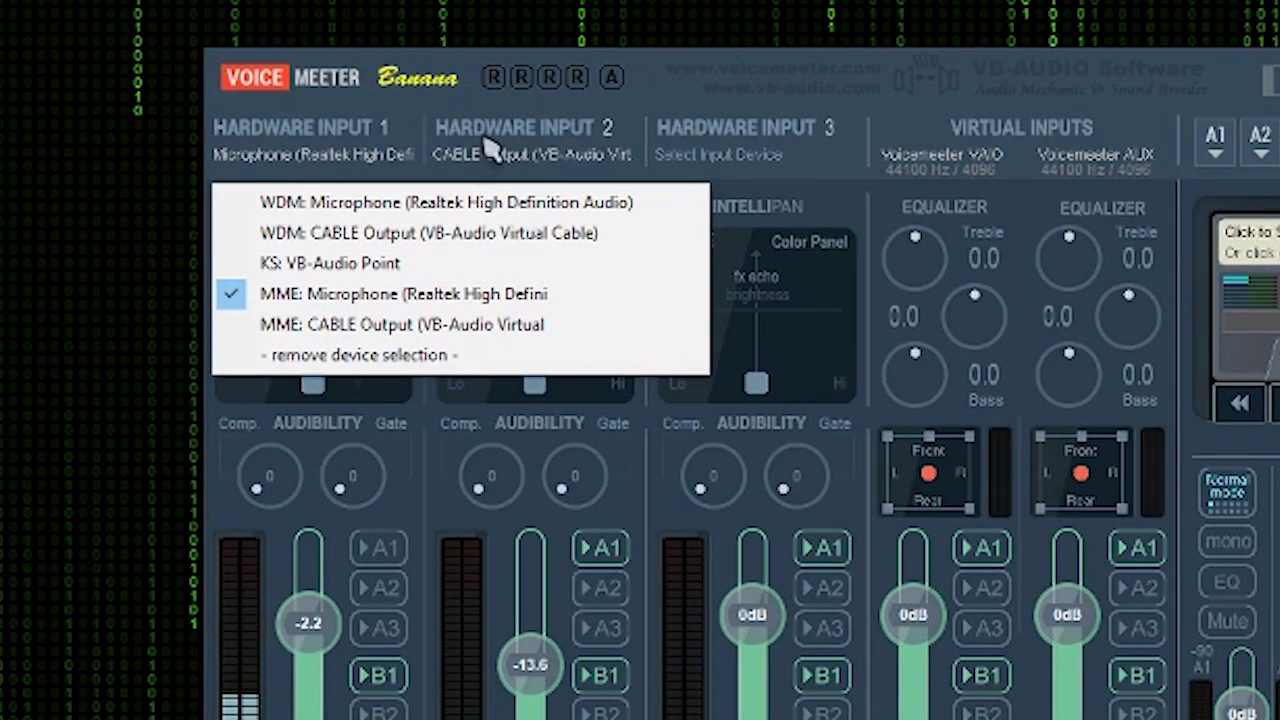
{"action": "left_click", "coordinate": [549, 155]}
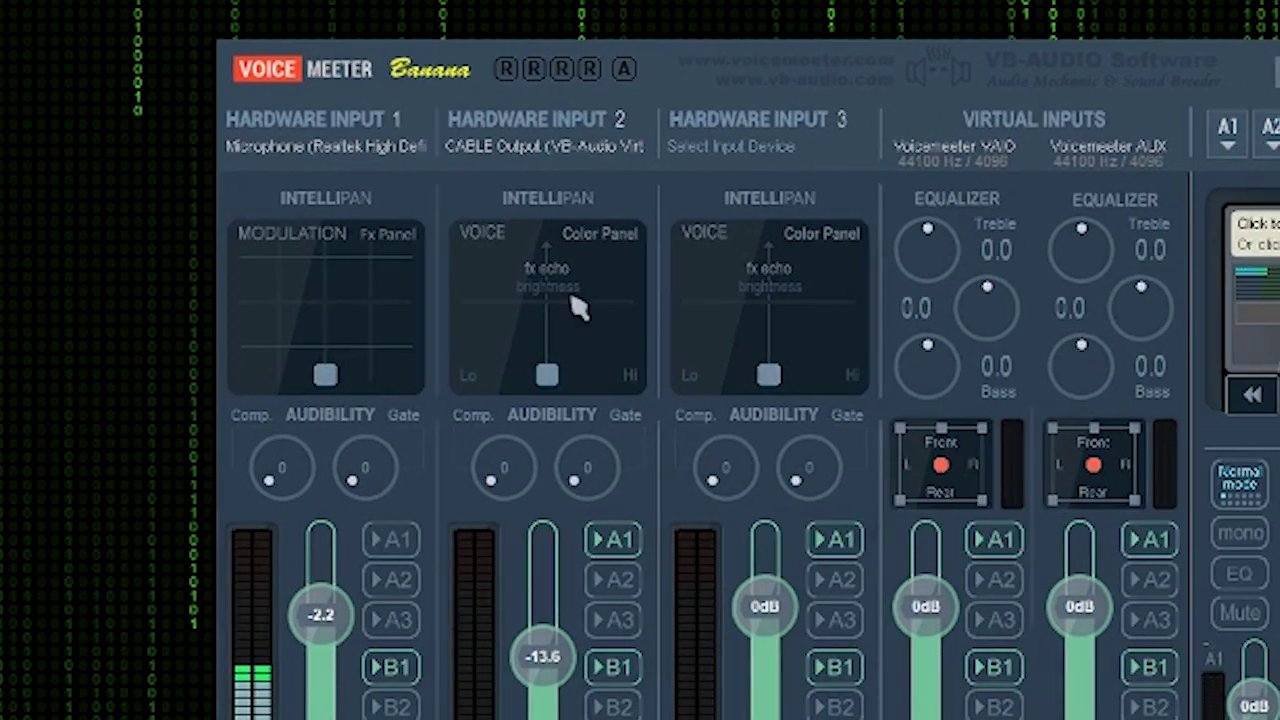
Step: Review the device choices for Hardware Input 2 once more, keep the current selection, and minimize Voicemeeter Banana
{"action": "left_click", "coordinate": [510, 155]}
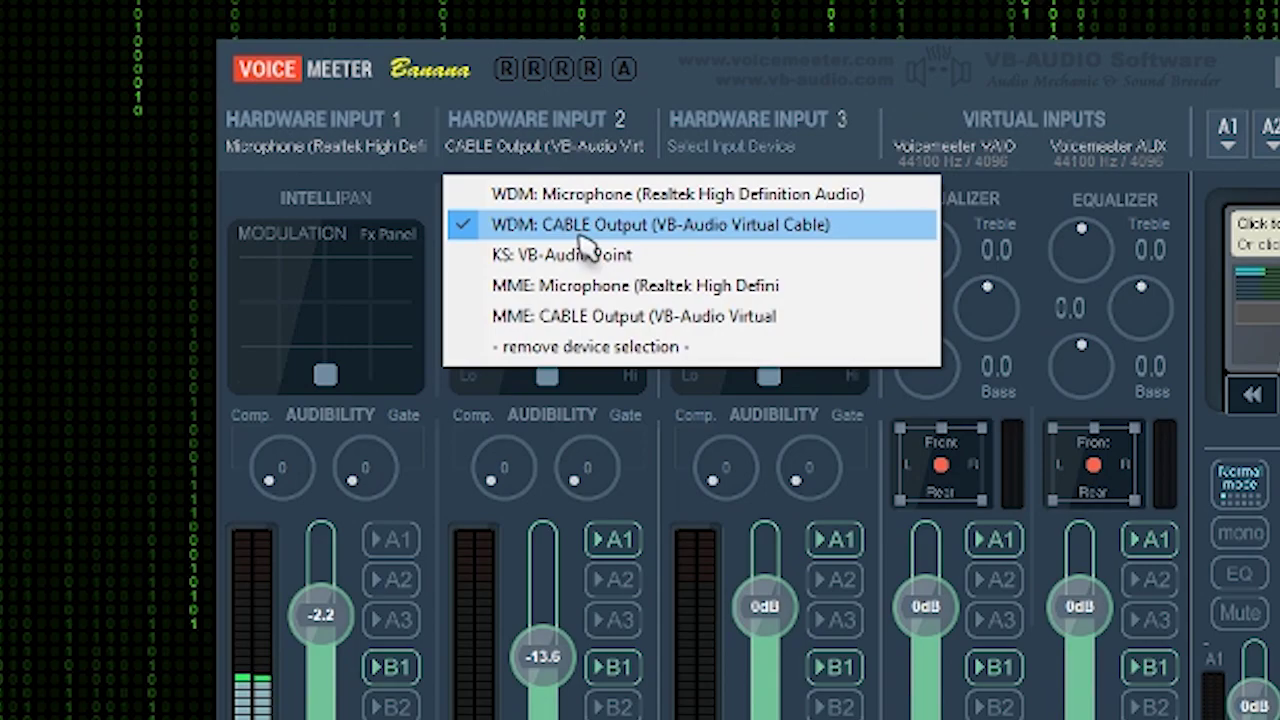
{"action": "key", "text": "Escape"}
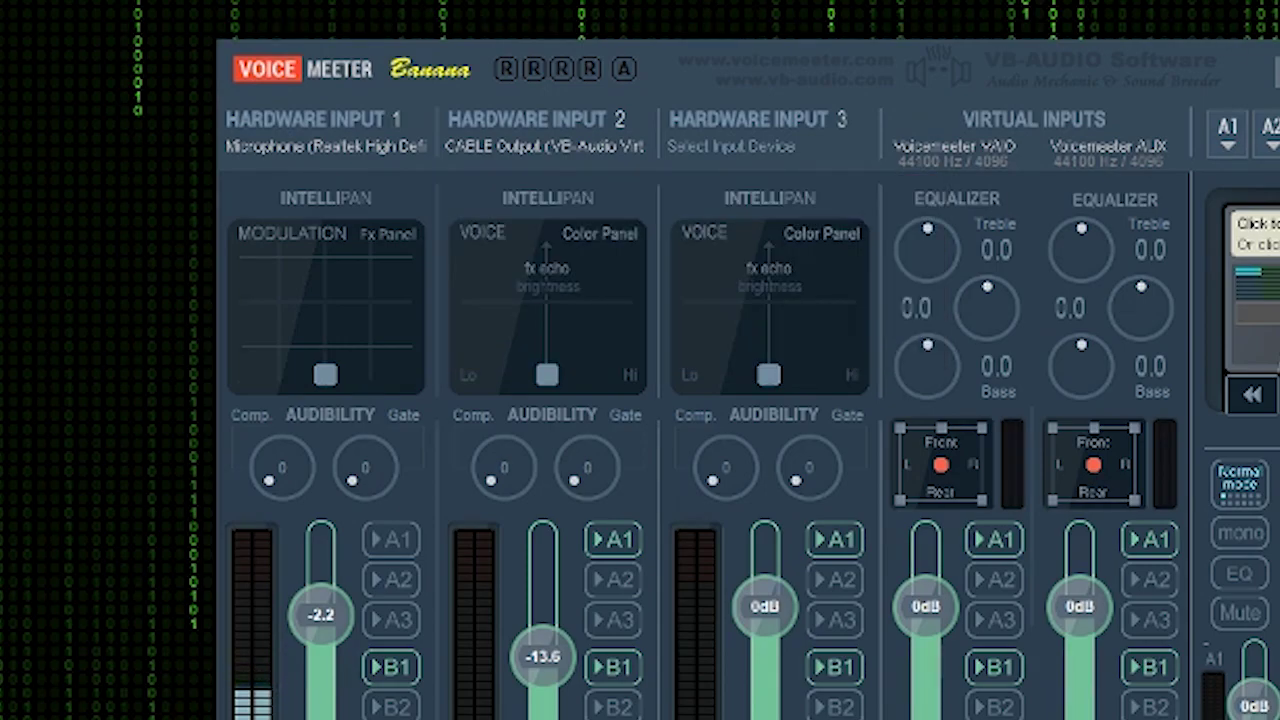
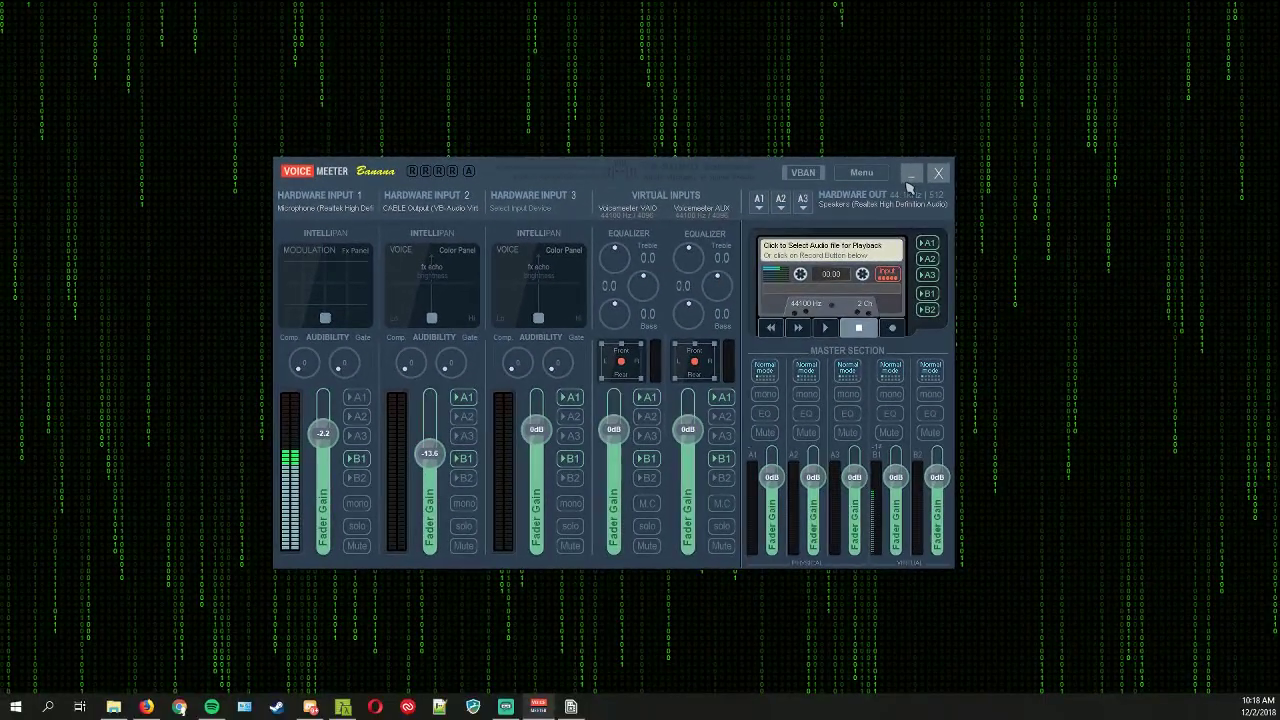
{"action": "left_click", "coordinate": [911, 176]}
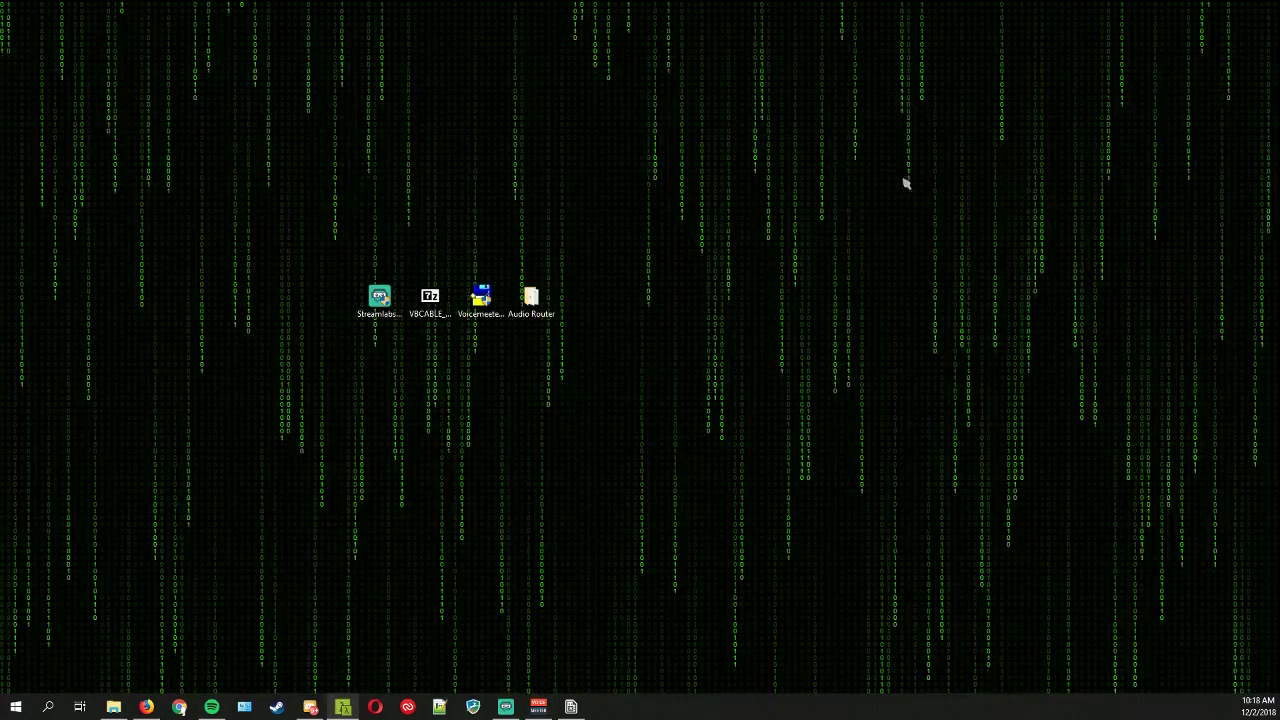
Step: Switch to Spotify, reposition its window near the middle of the screen, and start playing the NCS Releases playlist
{"action": "left_click", "coordinate": [211, 707]}
{"action": "left_click_drag", "start_coordinate": [397, 43], "coordinate": [482, 120]}
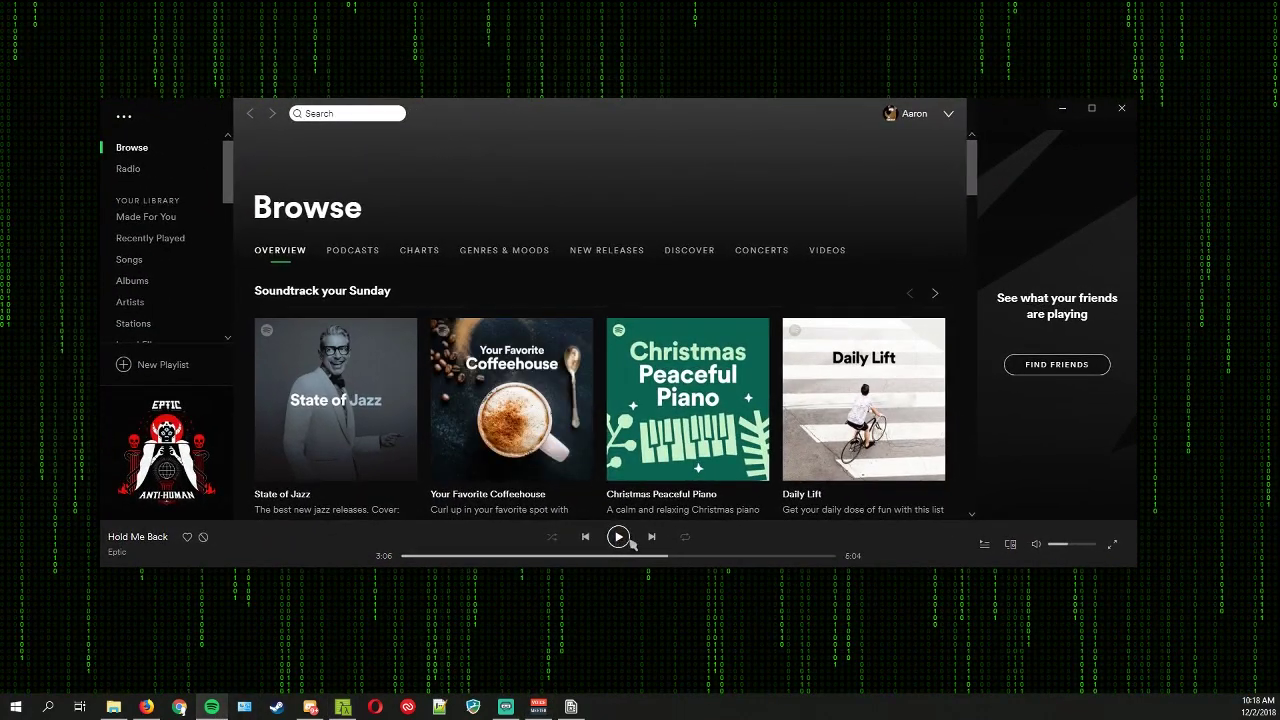
{"action": "scroll", "coordinate": [174, 290], "scroll_direction": "down", "scroll_amount": 6}
{"action": "left_click", "coordinate": [170, 256]}
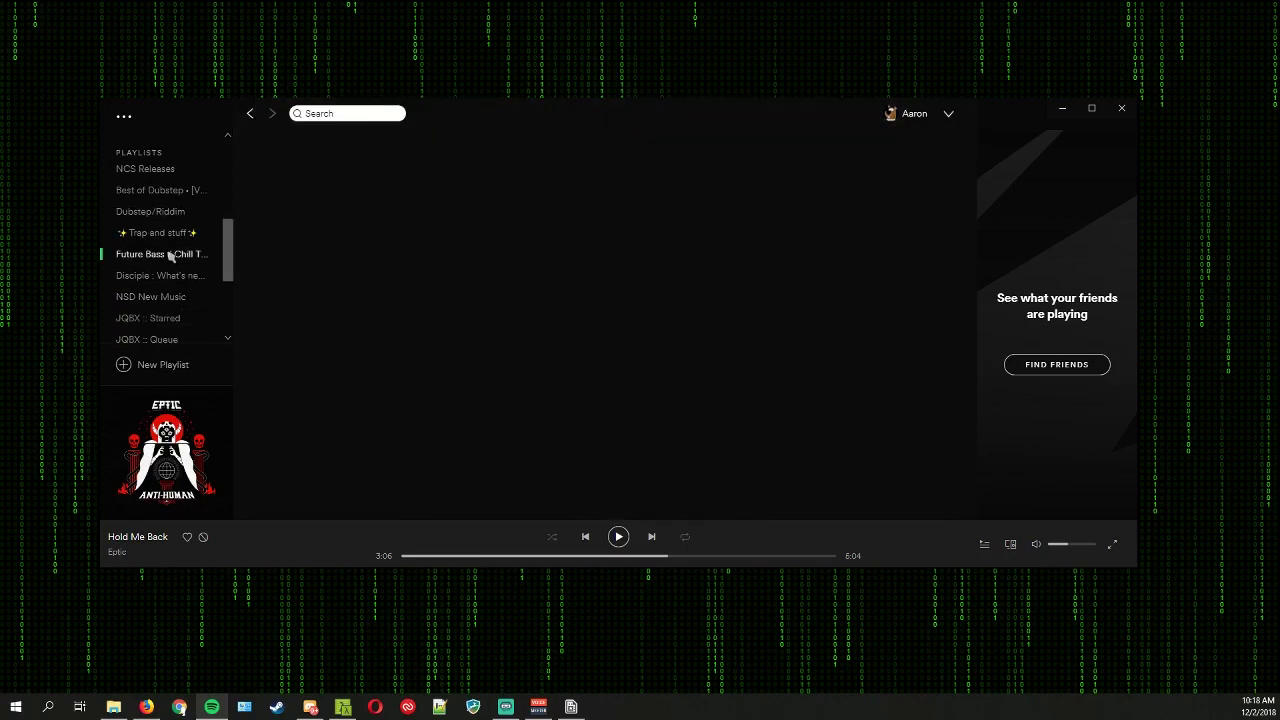
{"action": "left_click", "coordinate": [146, 172]}
{"action": "left_click", "coordinate": [451, 284]}
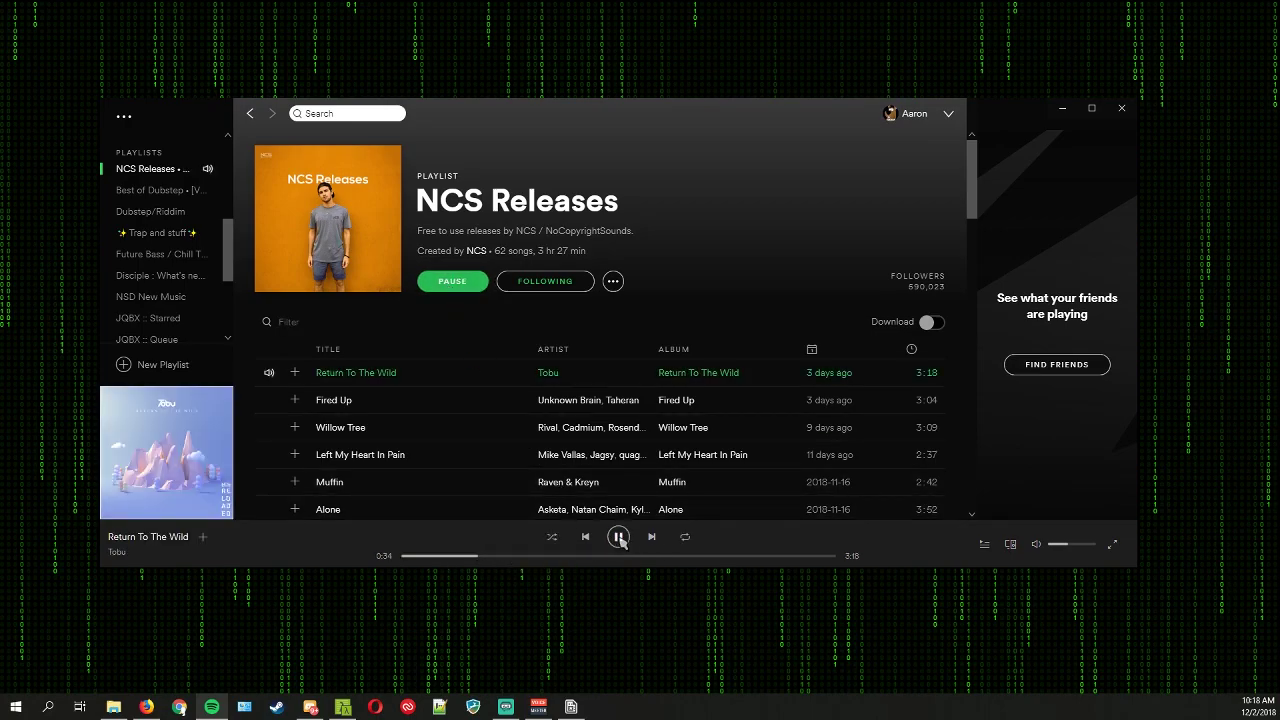
Step: Check the Desktop Audio, AuxAudioDevice1 and Spotify mixer levels in Streamlabs OBS, and pause the playlist in Spotify
{"action": "left_click", "coordinate": [506, 706]}
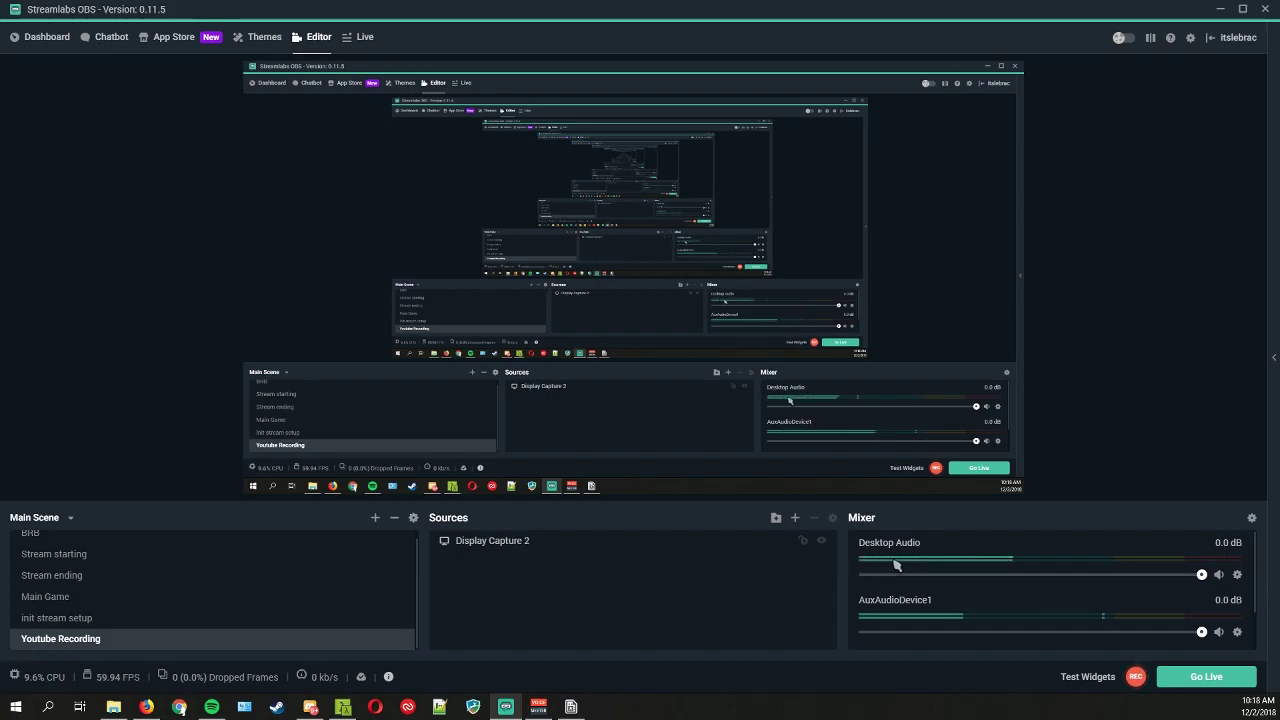
{"action": "scroll", "coordinate": [937, 593], "scroll_direction": "down", "scroll_amount": 2}
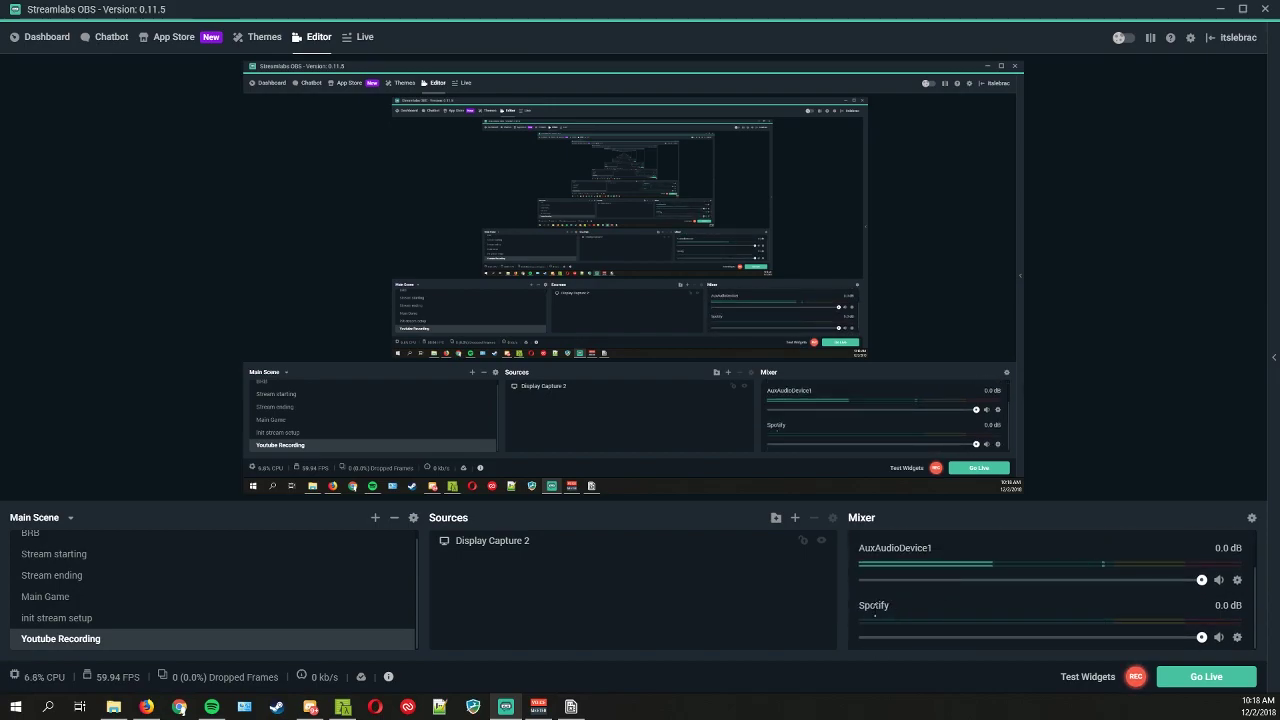
{"action": "scroll", "coordinate": [1100, 635], "scroll_direction": "up", "scroll_amount": 2}
{"action": "left_click", "coordinate": [211, 706]}
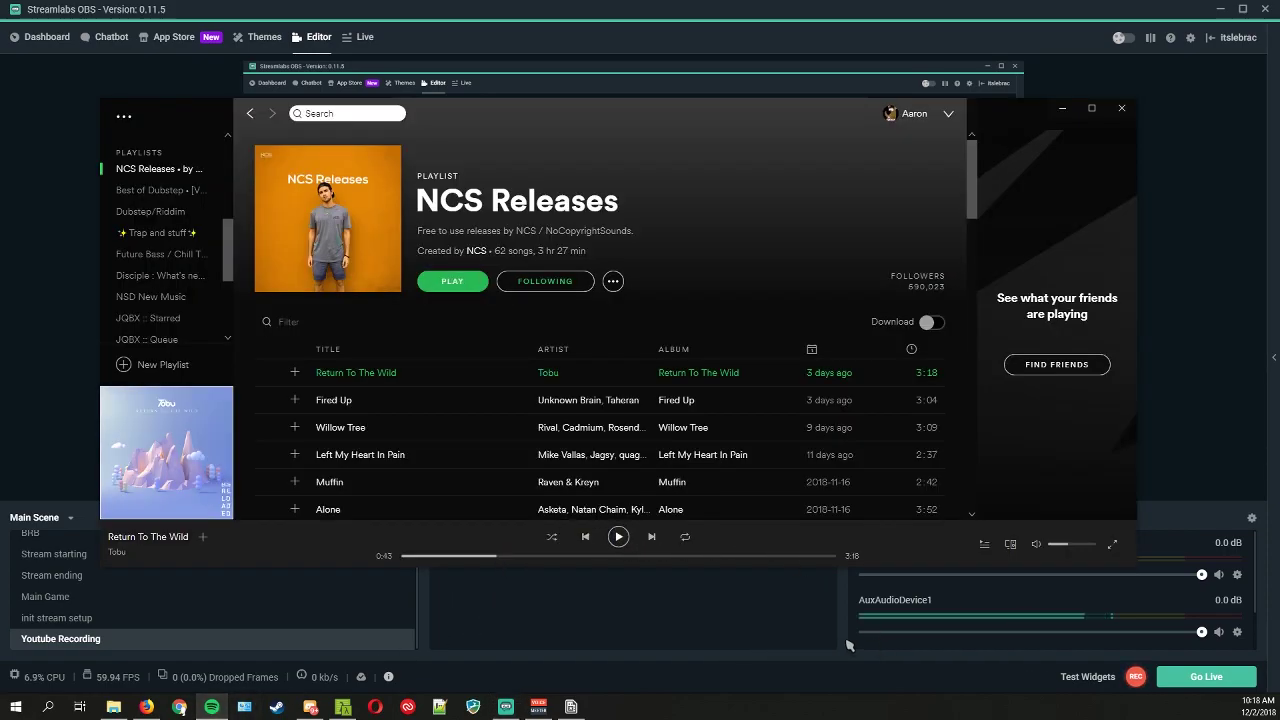
{"action": "left_click", "coordinate": [876, 641]}
Step: Examine the capture device in the Spotify mixer source's properties, close them with the settings as they are, and look over the mixer again
{"action": "scroll", "coordinate": [960, 637], "scroll_direction": "down", "scroll_amount": 2}
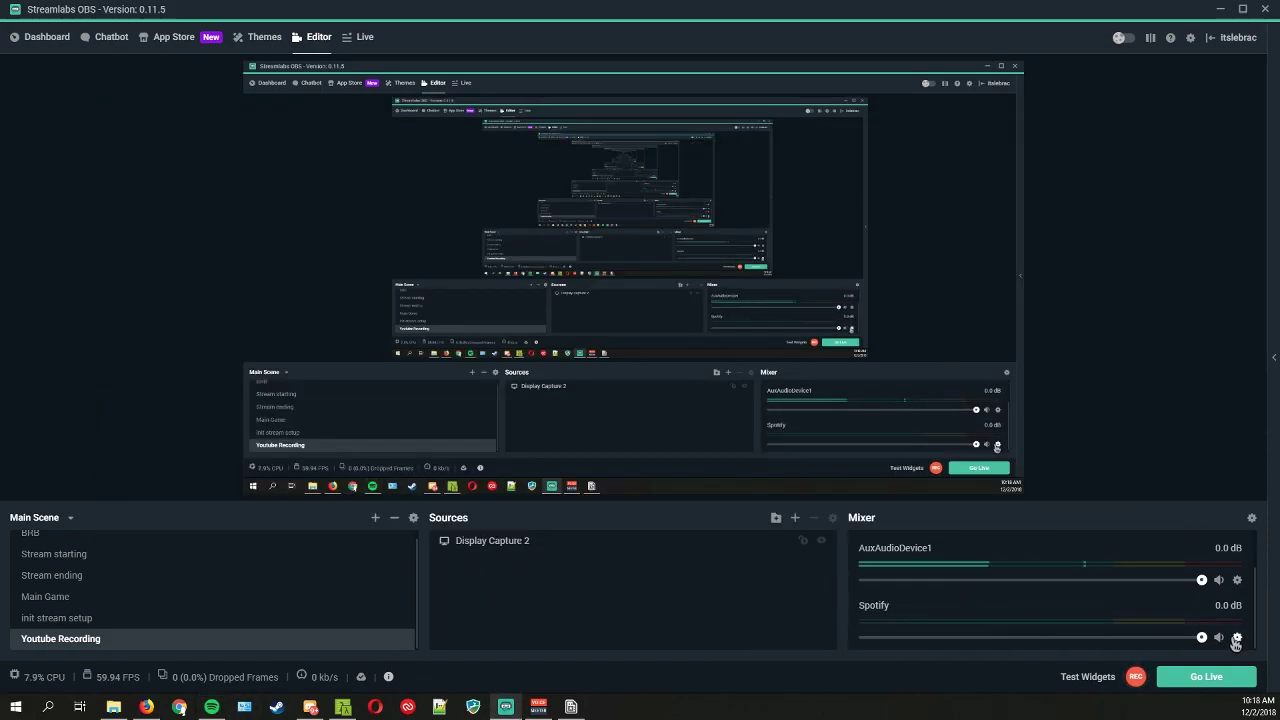
{"action": "left_click", "coordinate": [1237, 638]}
{"action": "left_click", "coordinate": [1206, 563]}
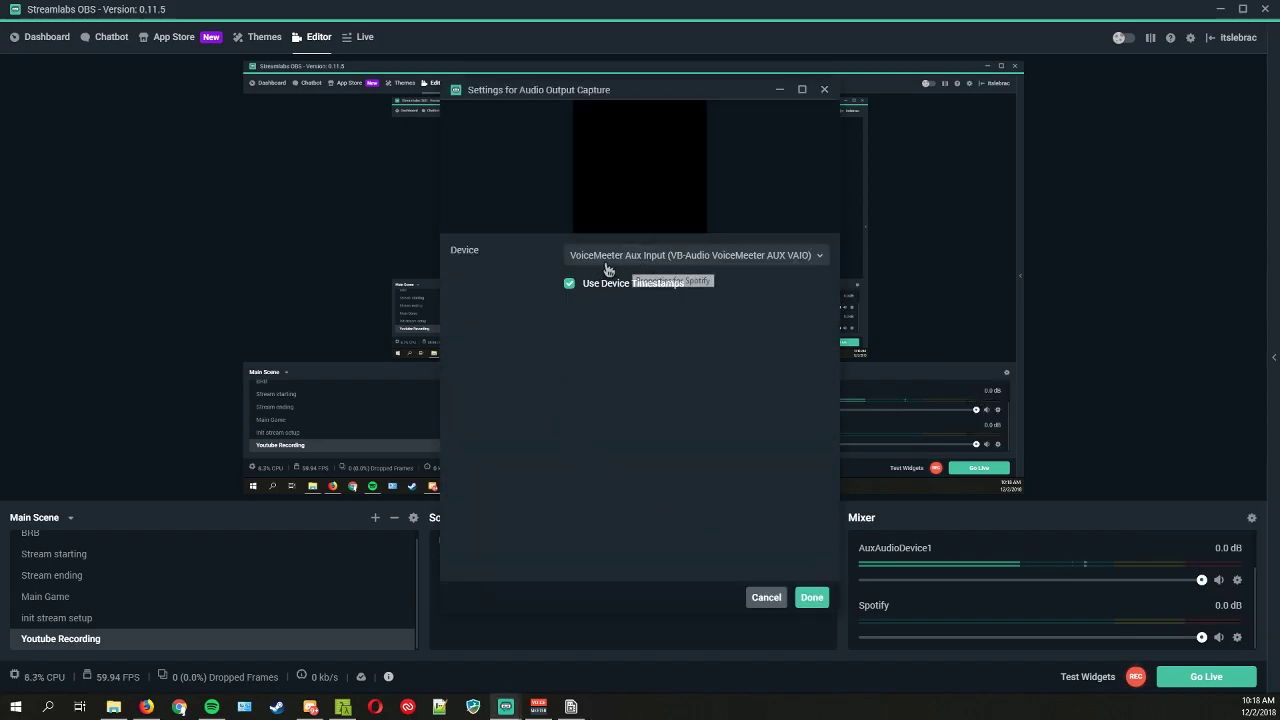
{"action": "left_click", "coordinate": [811, 597]}
{"action": "scroll", "coordinate": [936, 604], "scroll_direction": "up", "scroll_amount": 2}
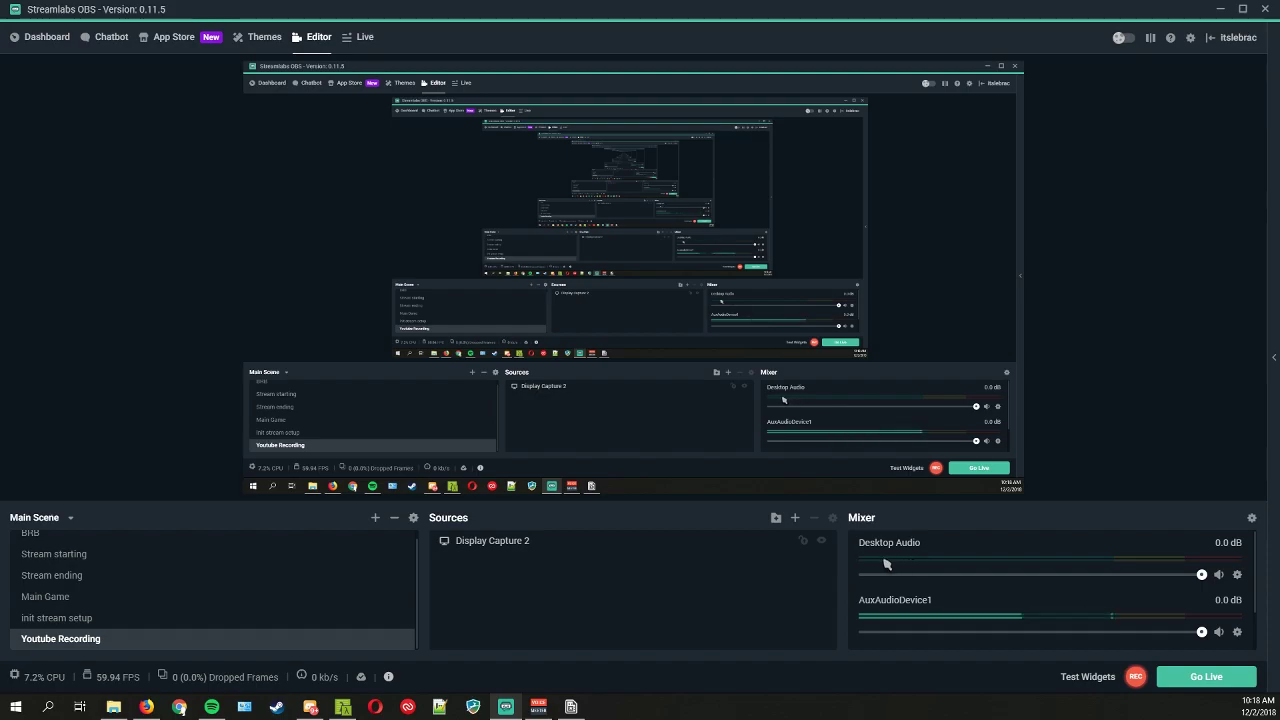
{"action": "scroll", "coordinate": [869, 565], "scroll_direction": "down", "scroll_amount": 2}
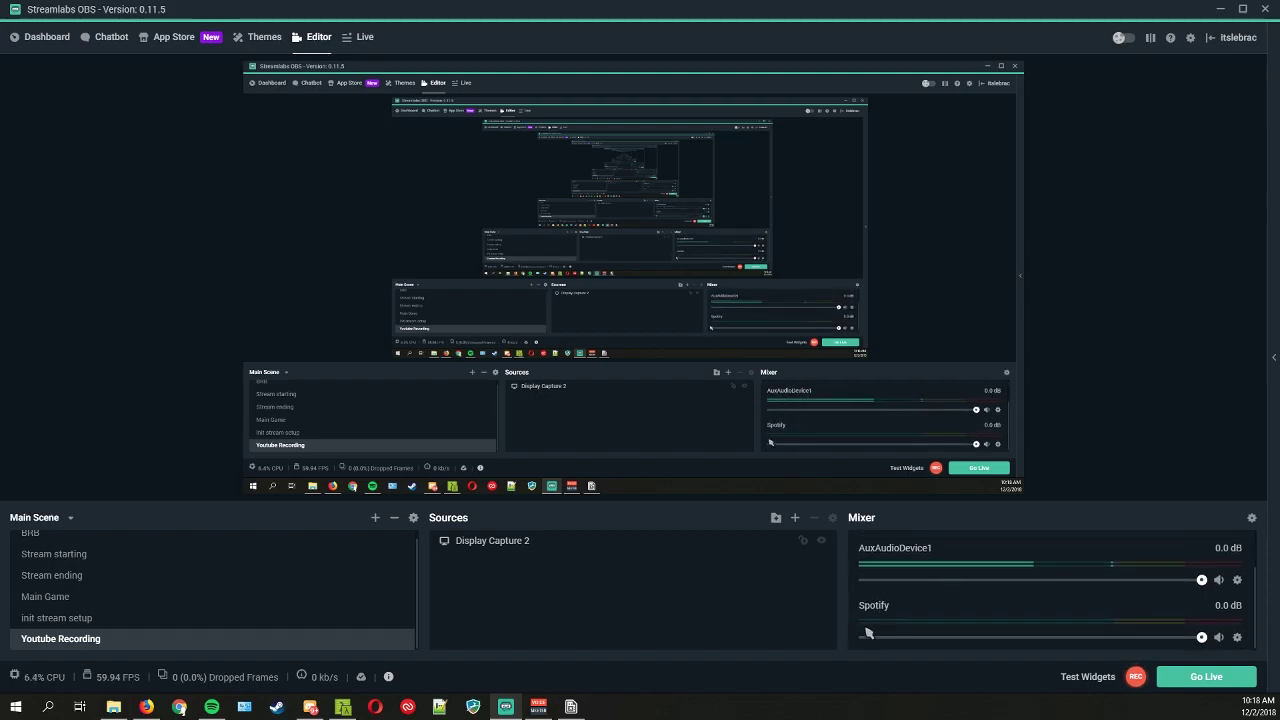
Step: Minimize Streamlabs OBS and Spotify, and launch Audio Router.exe from the Audio Router folder on the desktop
{"action": "left_click", "coordinate": [1221, 9]}
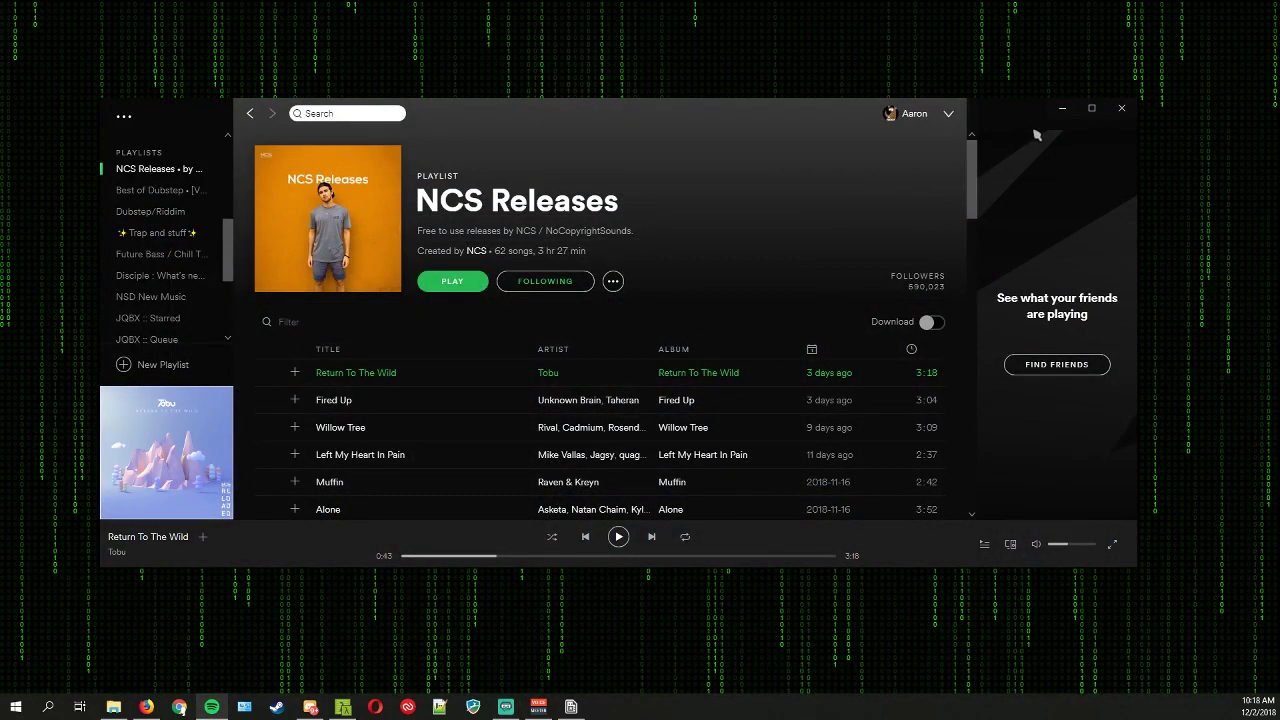
{"action": "left_click", "coordinate": [1062, 108]}
{"action": "double_click", "coordinate": [541, 322]}
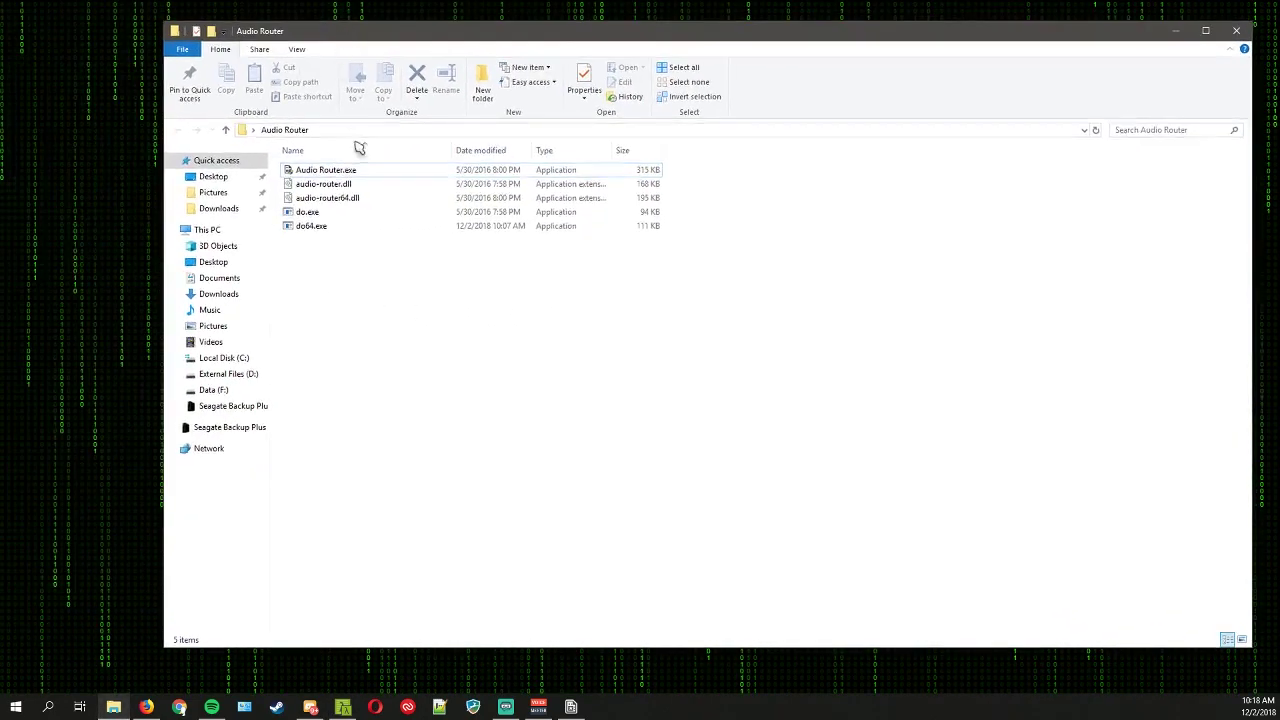
{"action": "double_click", "coordinate": [345, 172]}
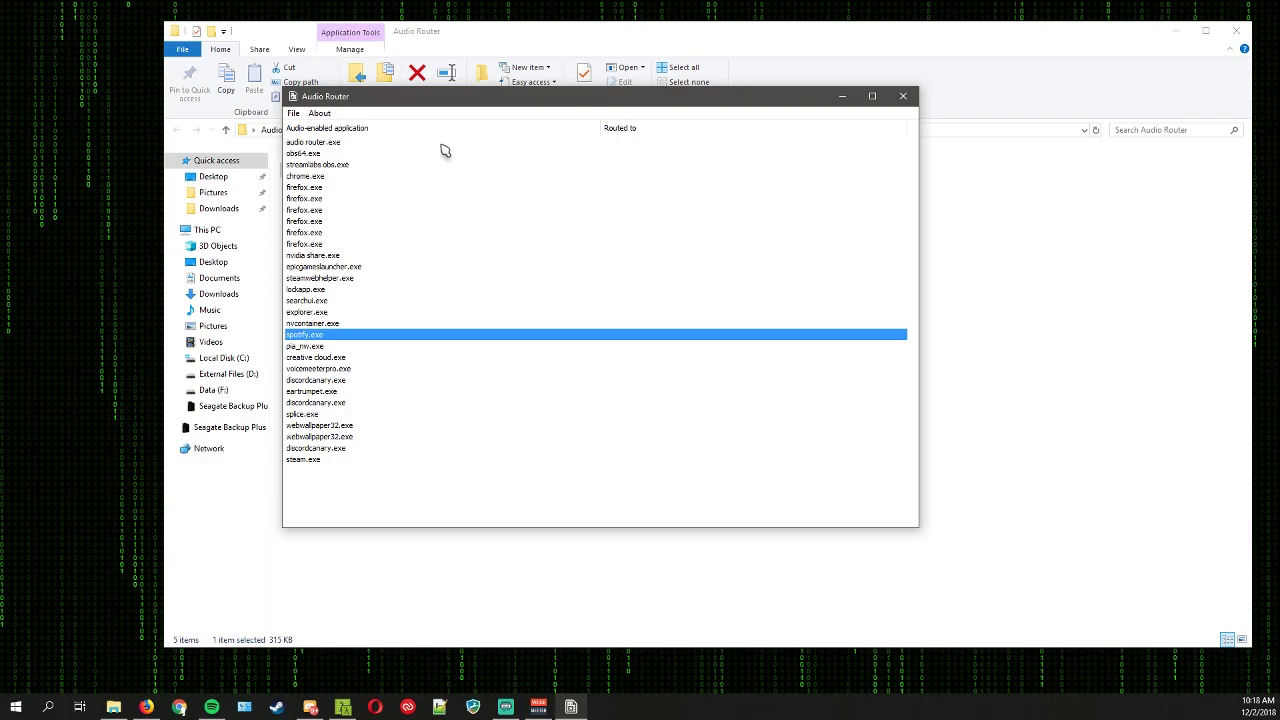
Step: Show Audio Router's volume slider view of applications and output devices, and shift its window slightly
{"action": "left_click", "coordinate": [294, 113]}
{"action": "left_click", "coordinate": [330, 127]}
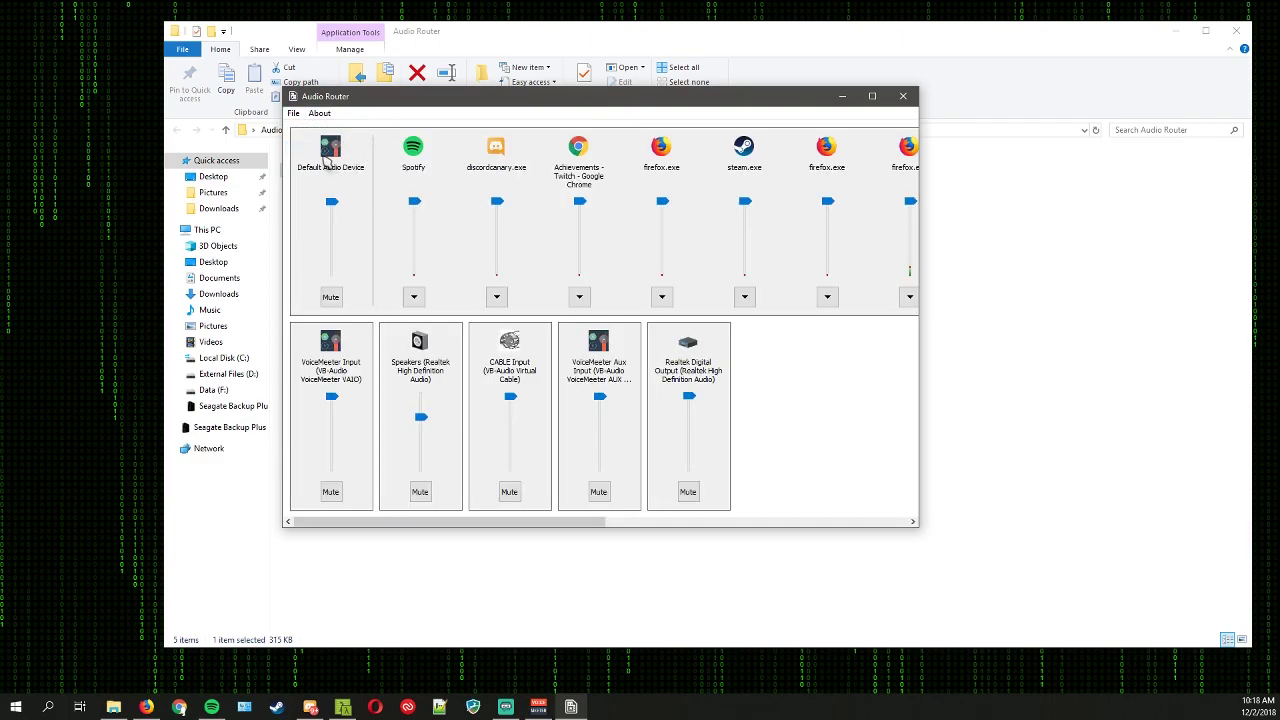
{"action": "left_click_drag", "start_coordinate": [363, 97], "coordinate": [397, 108]}
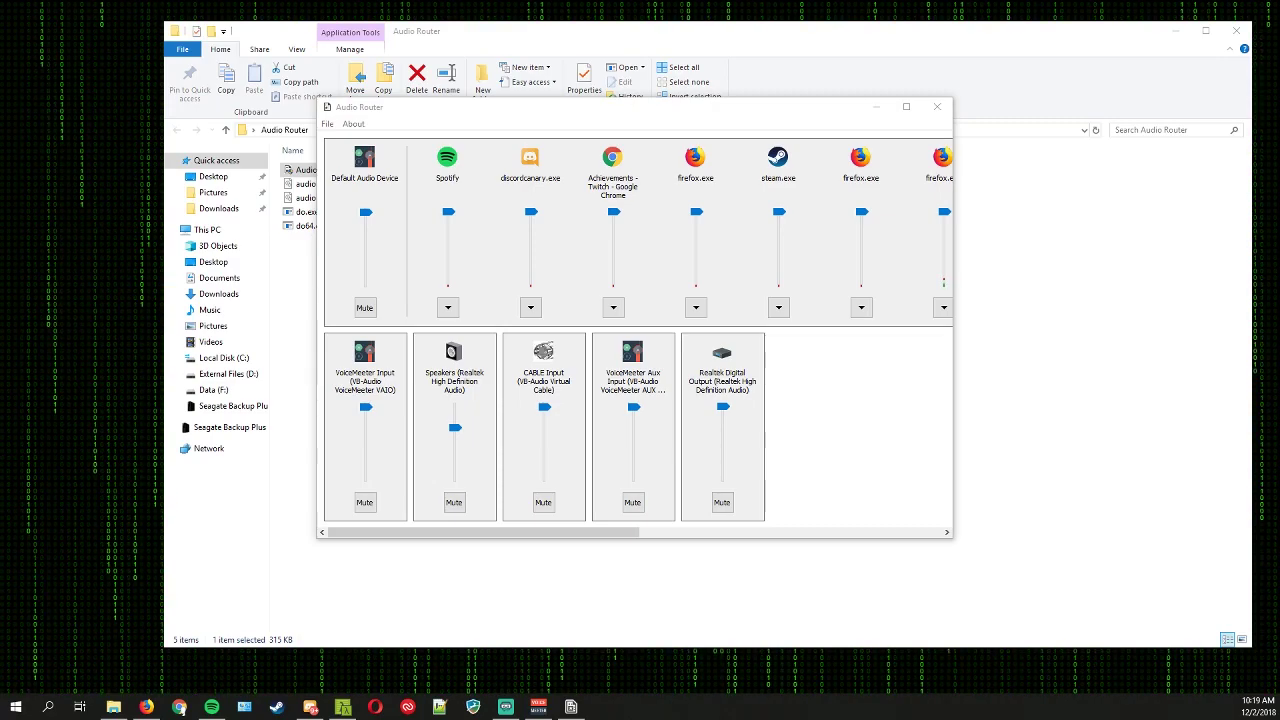
Step: Bring the Windows Sound dialog over Audio Router, check the playback devices and which one is the default, and close the dialog
{"action": "left_click_drag", "start_coordinate": [0, 129], "coordinate": [680, 168]}
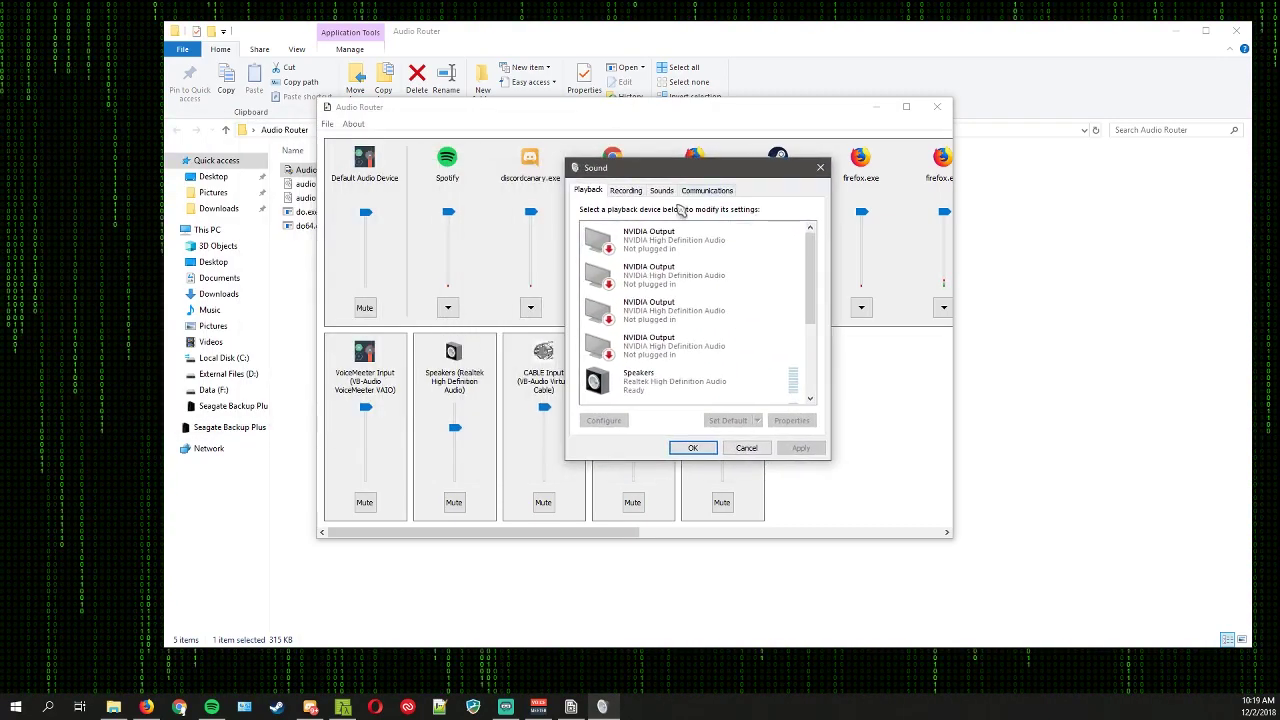
{"action": "scroll", "coordinate": [720, 331], "scroll_direction": "down", "scroll_amount": 2}
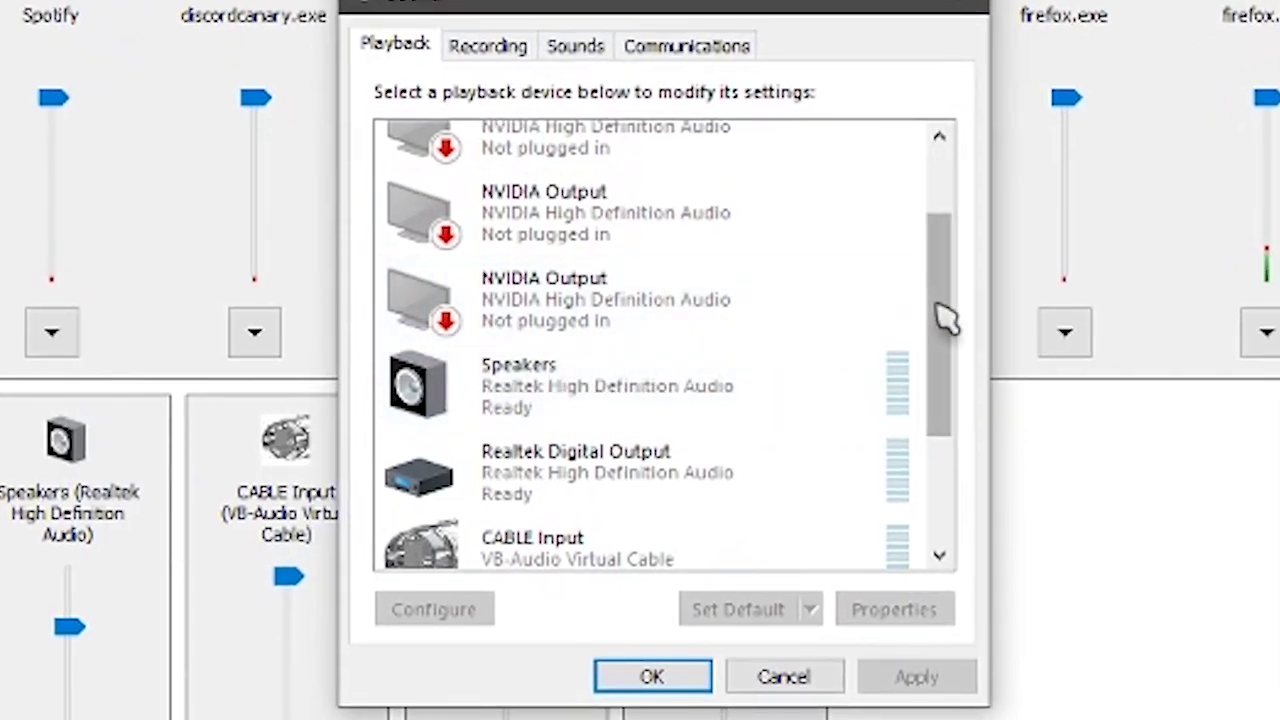
{"action": "left_click_drag", "start_coordinate": [945, 318], "coordinate": [980, 443]}
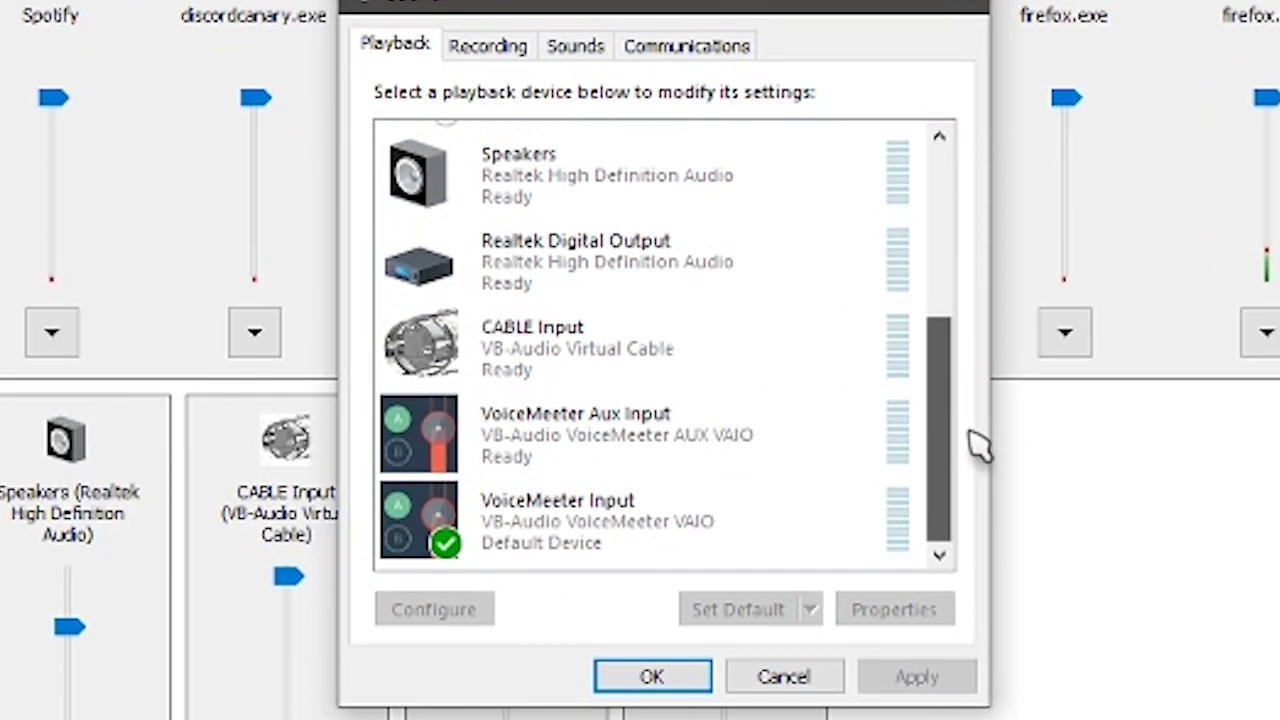
{"action": "left_click", "coordinate": [550, 535]}
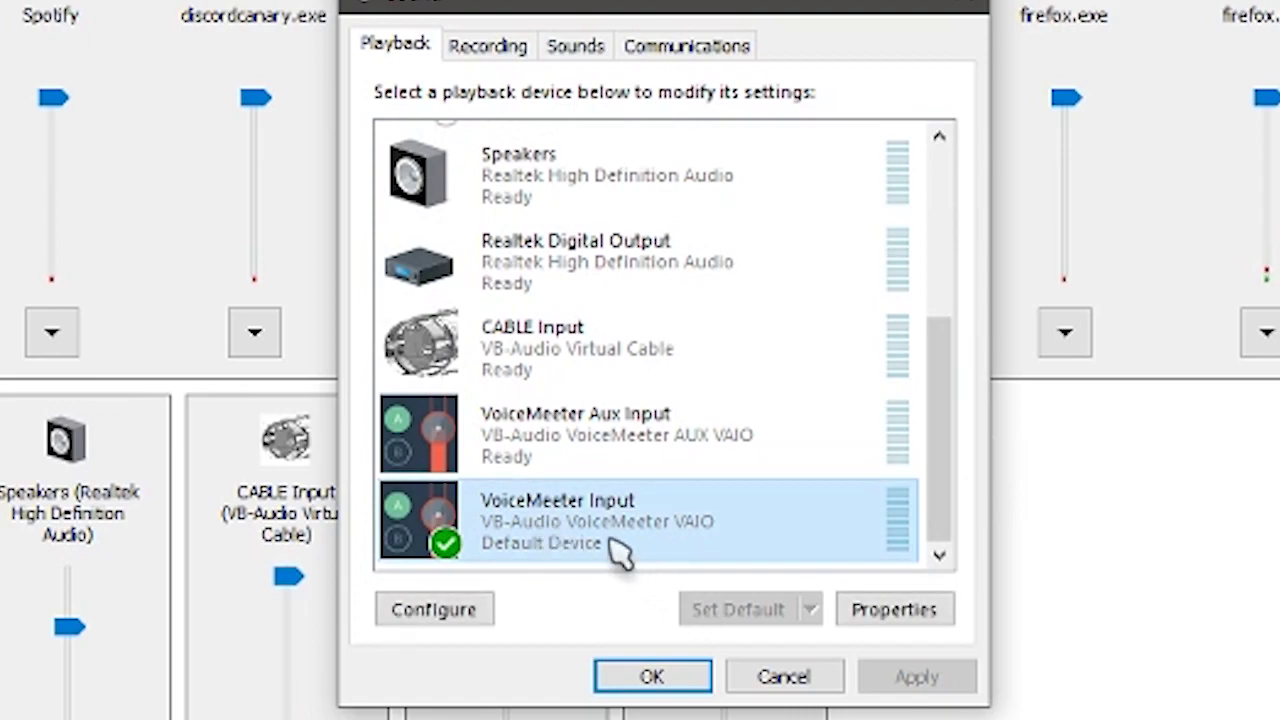
{"action": "scroll", "coordinate": [615, 548], "scroll_direction": "up", "scroll_amount": 2}
{"action": "scroll", "coordinate": [612, 538], "scroll_direction": "up", "scroll_amount": 1}
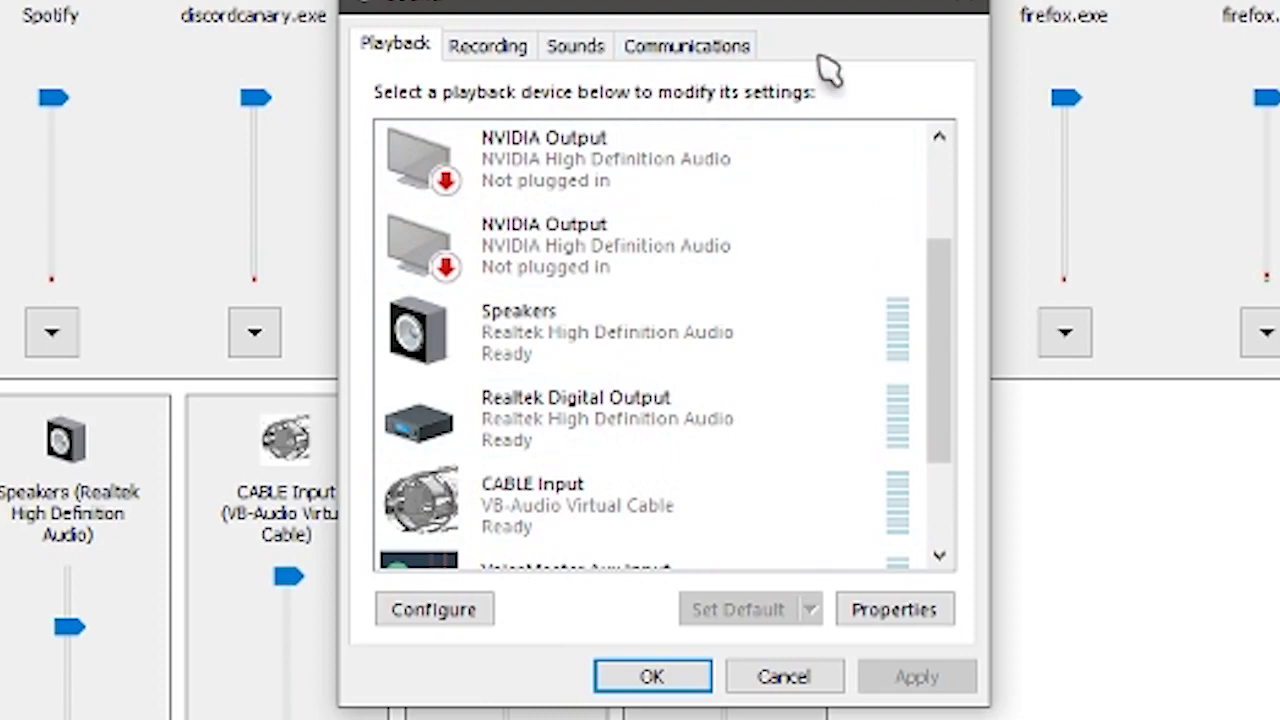
{"action": "left_click", "coordinate": [945, 15]}
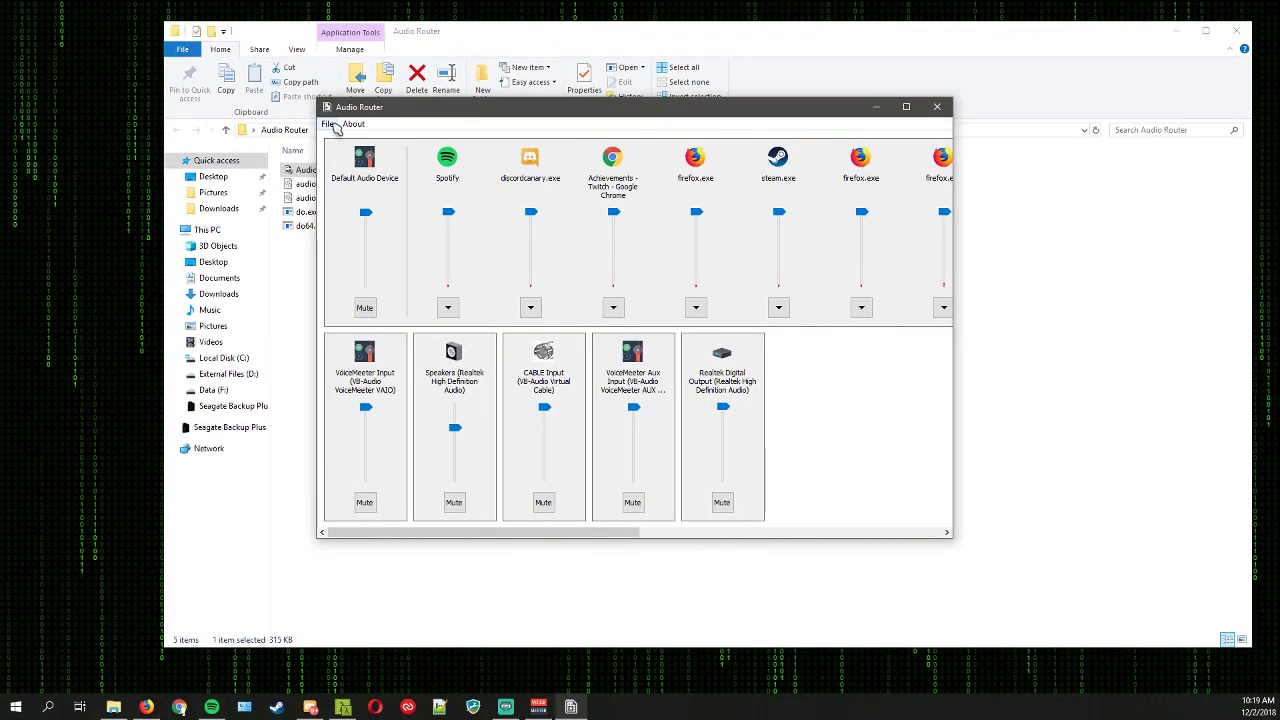
Step: Switch Audio Router back to its list view of audio-enabled applications
{"action": "left_click", "coordinate": [328, 124]}
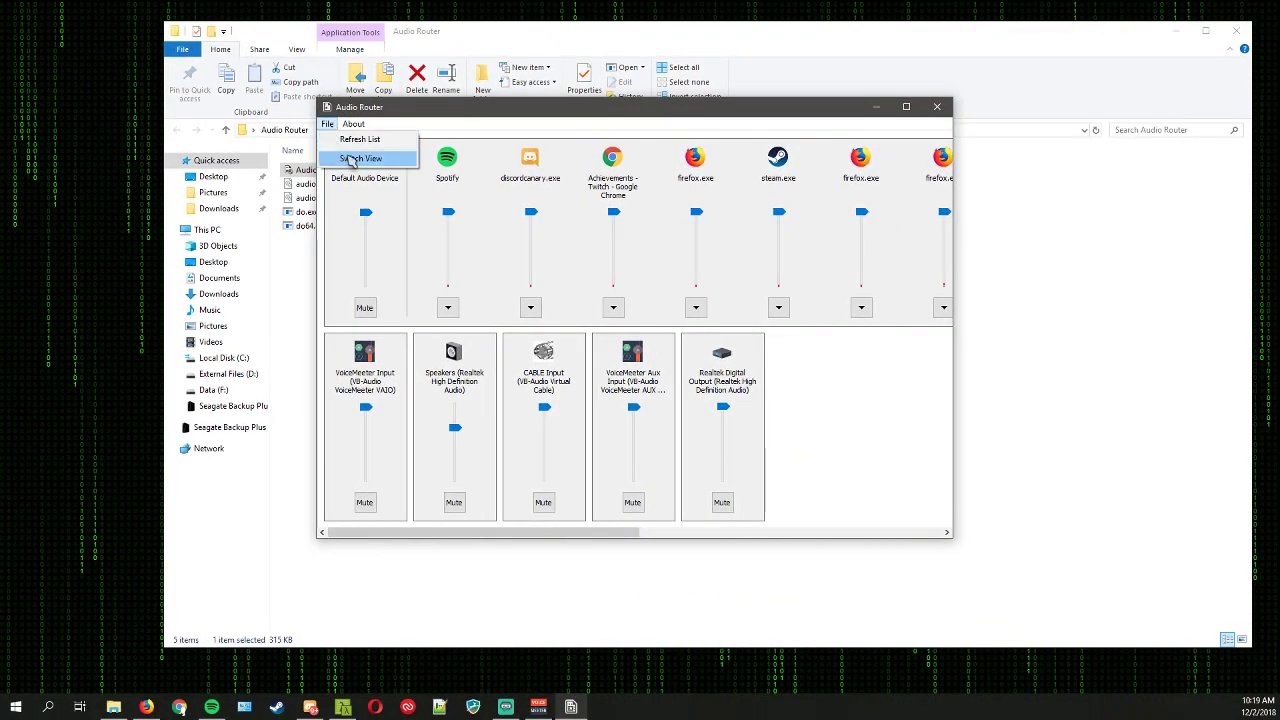
{"action": "left_click", "coordinate": [470, 133]}
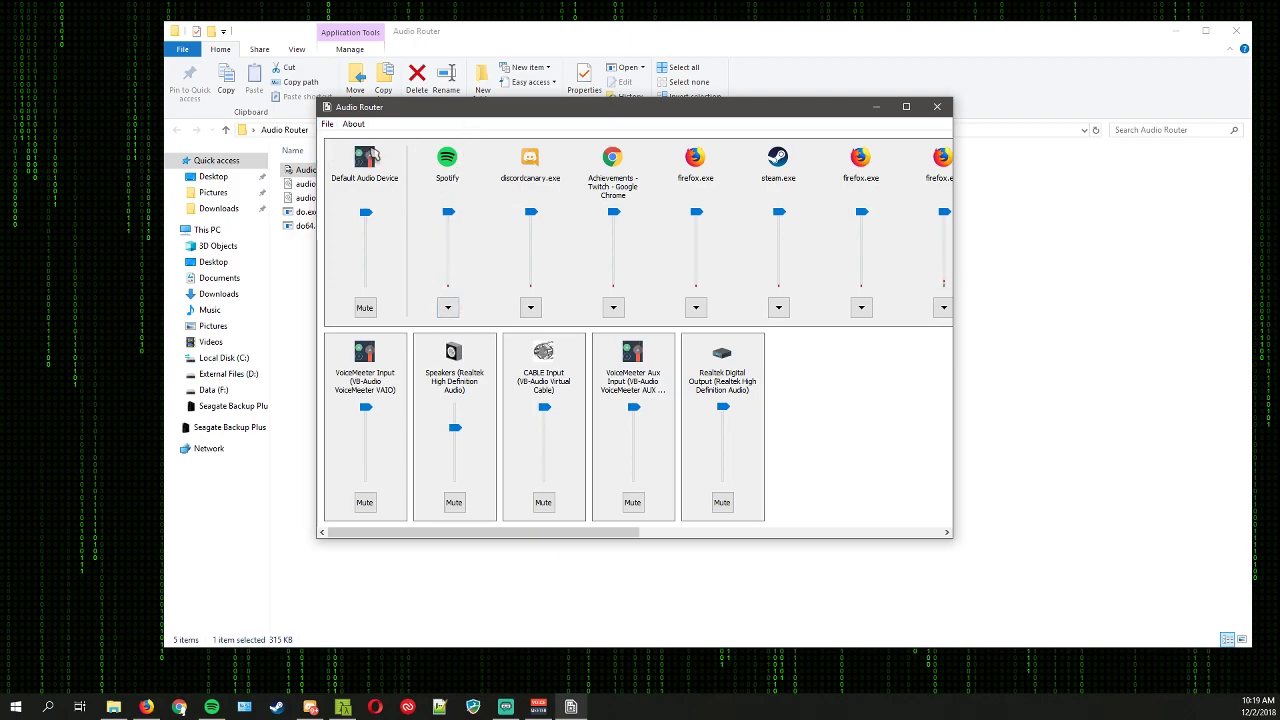
{"action": "left_click", "coordinate": [328, 124]}
{"action": "left_click", "coordinate": [360, 165]}
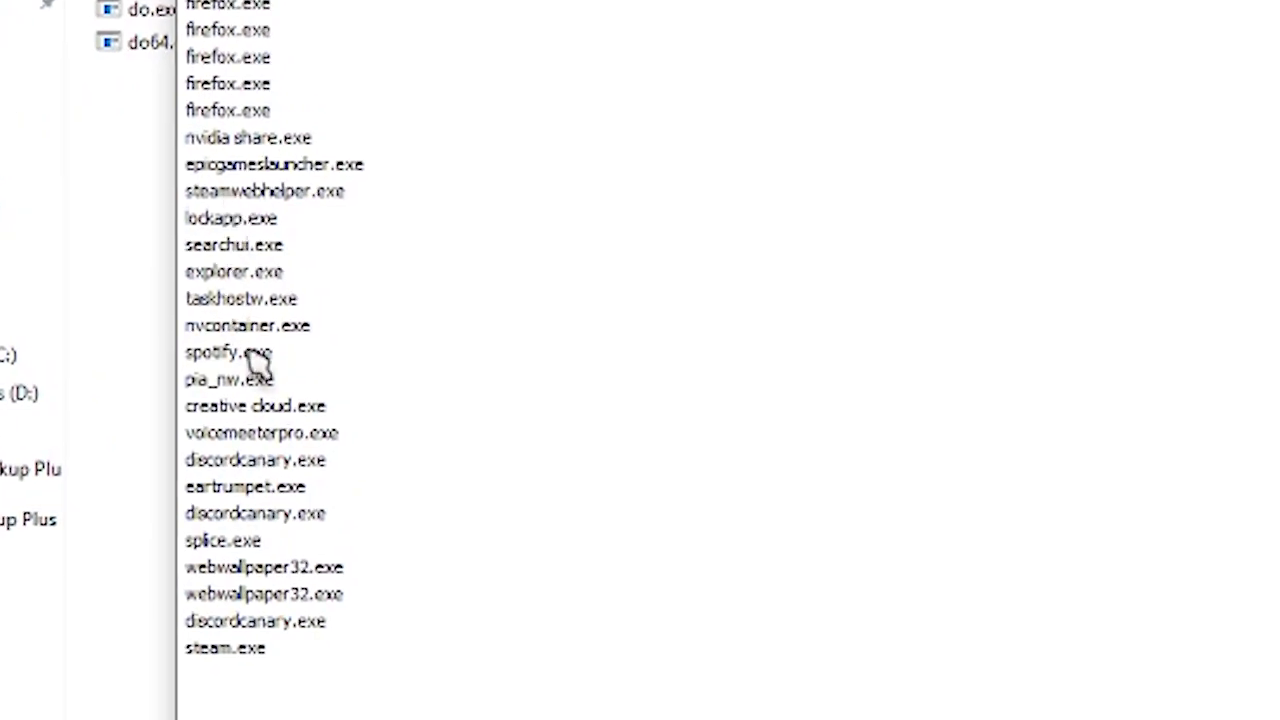
Step: Route spotify.exe to VoiceMeeter Aux Input (VB-Audio VoiceMeeter AUX VAIO), leaving soft routing off
{"action": "left_click", "coordinate": [343, 360]}
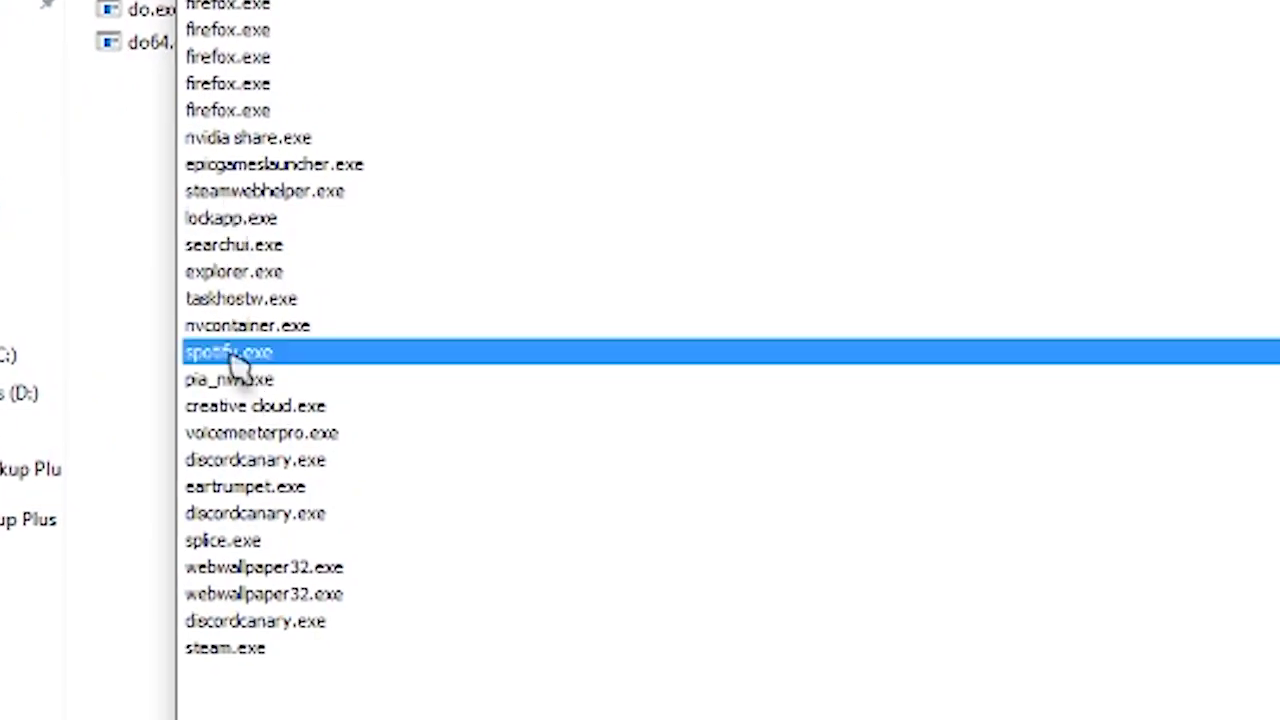
{"action": "double_click", "coordinate": [237, 362]}
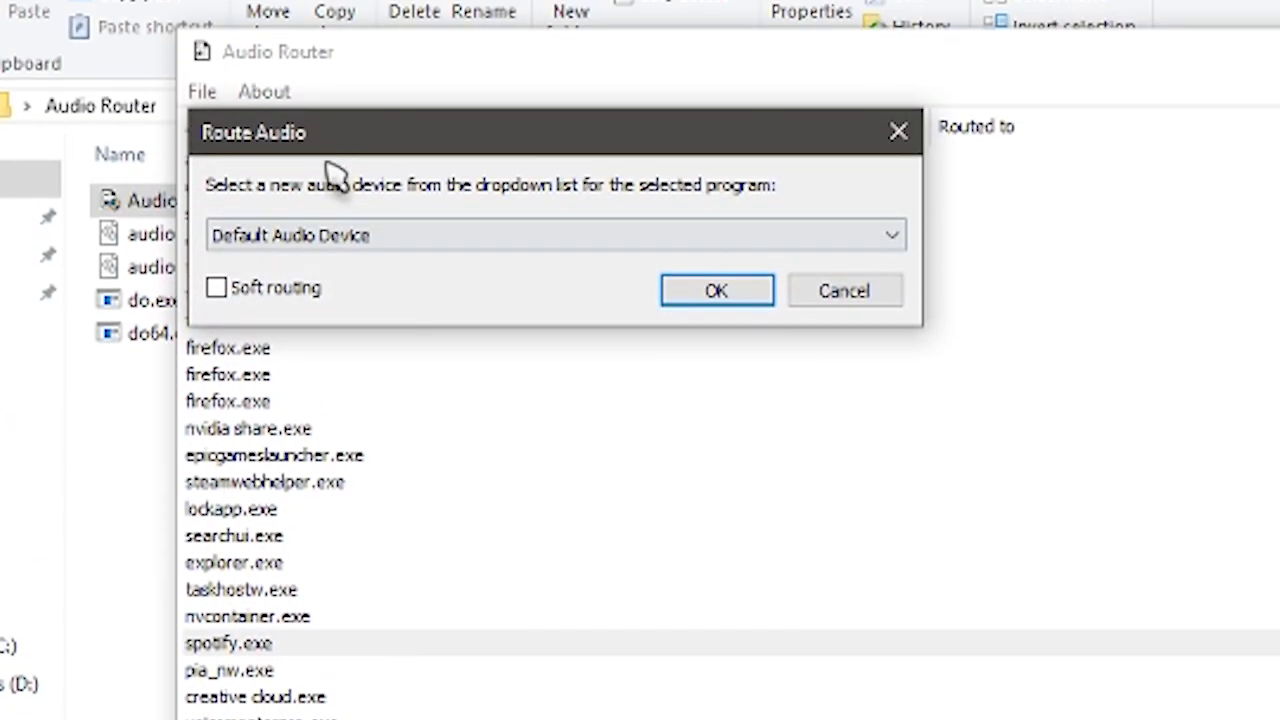
{"action": "left_click_drag", "start_coordinate": [337, 150], "coordinate": [523, 245]}
{"action": "left_click", "coordinate": [488, 336]}
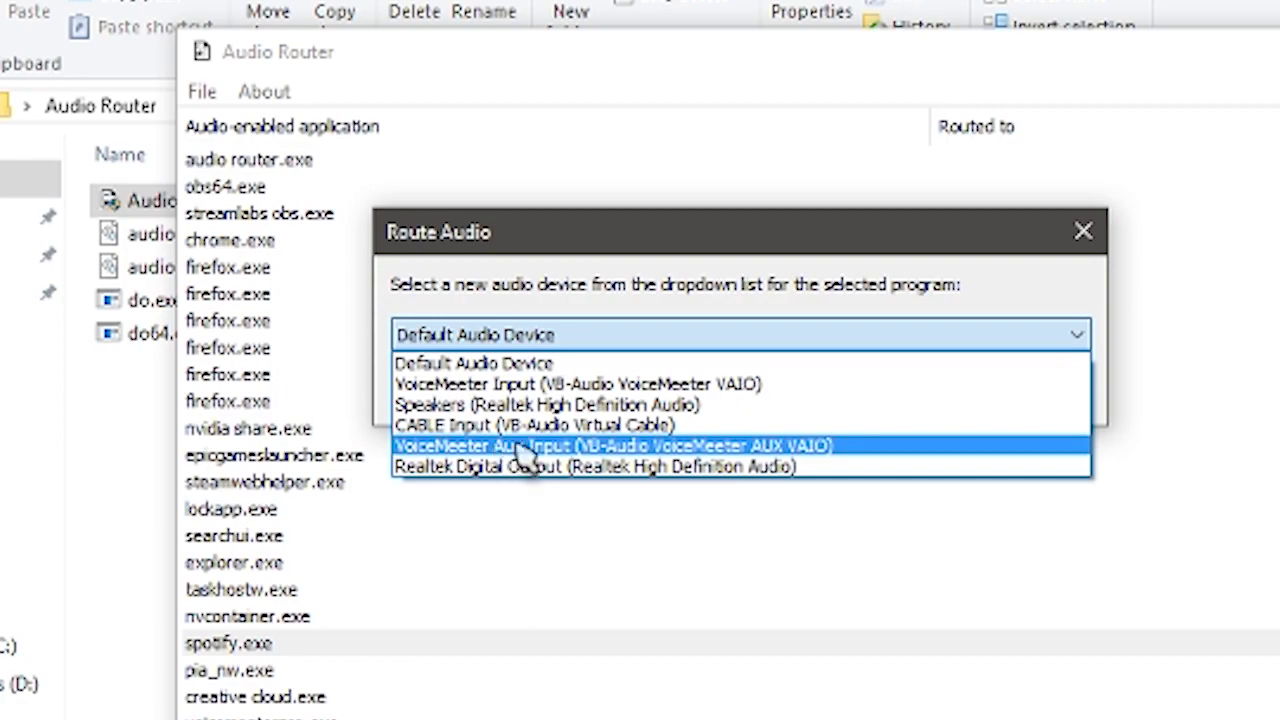
{"action": "left_click", "coordinate": [486, 450]}
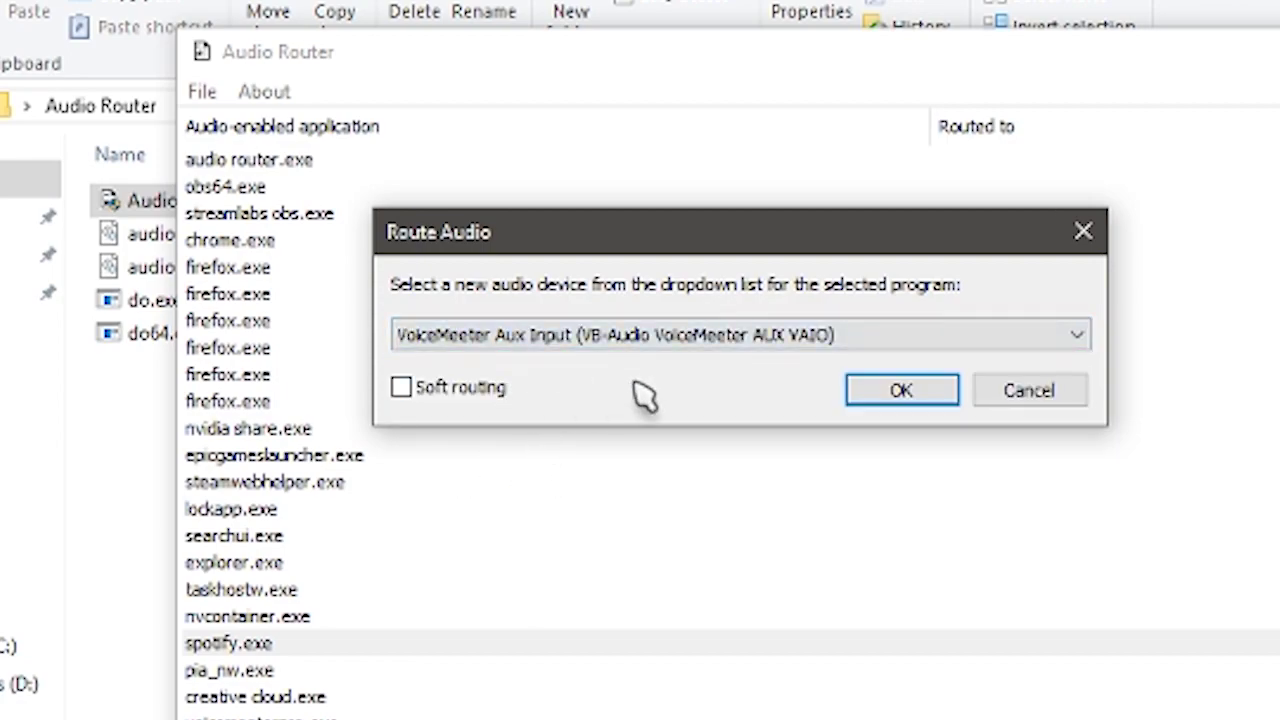
{"action": "left_click", "coordinate": [865, 418]}
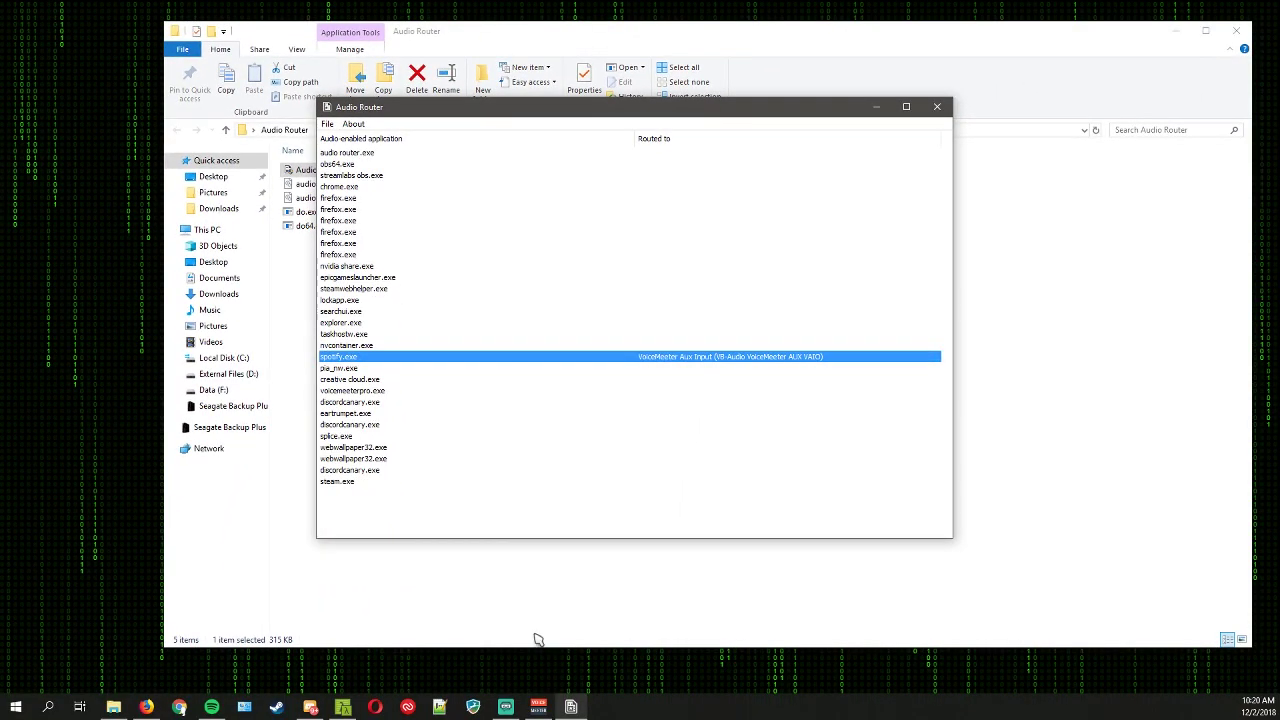
Step: In Voicemeeter Banana, switch hardware output A1 to the MME Realtek Speakers and back to WDM: Speakers (Realtek High Definition Audio)
{"action": "left_click", "coordinate": [538, 706]}
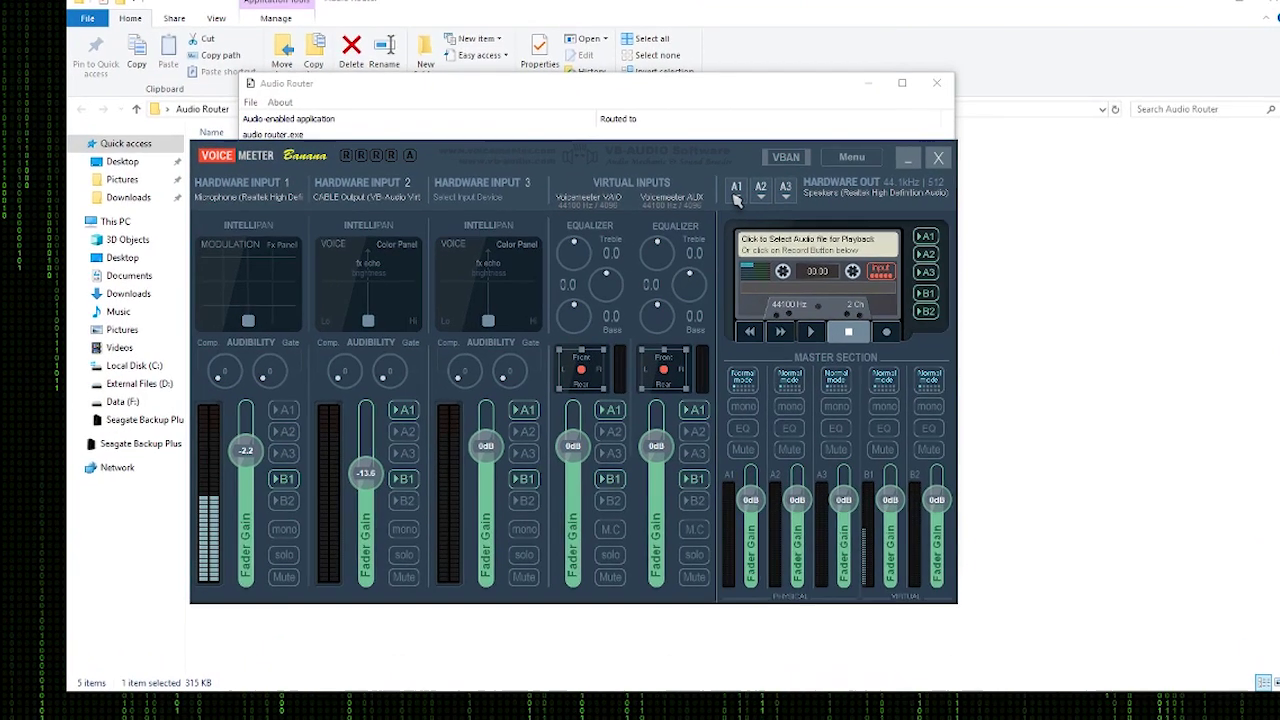
{"action": "left_click", "coordinate": [758, 204]}
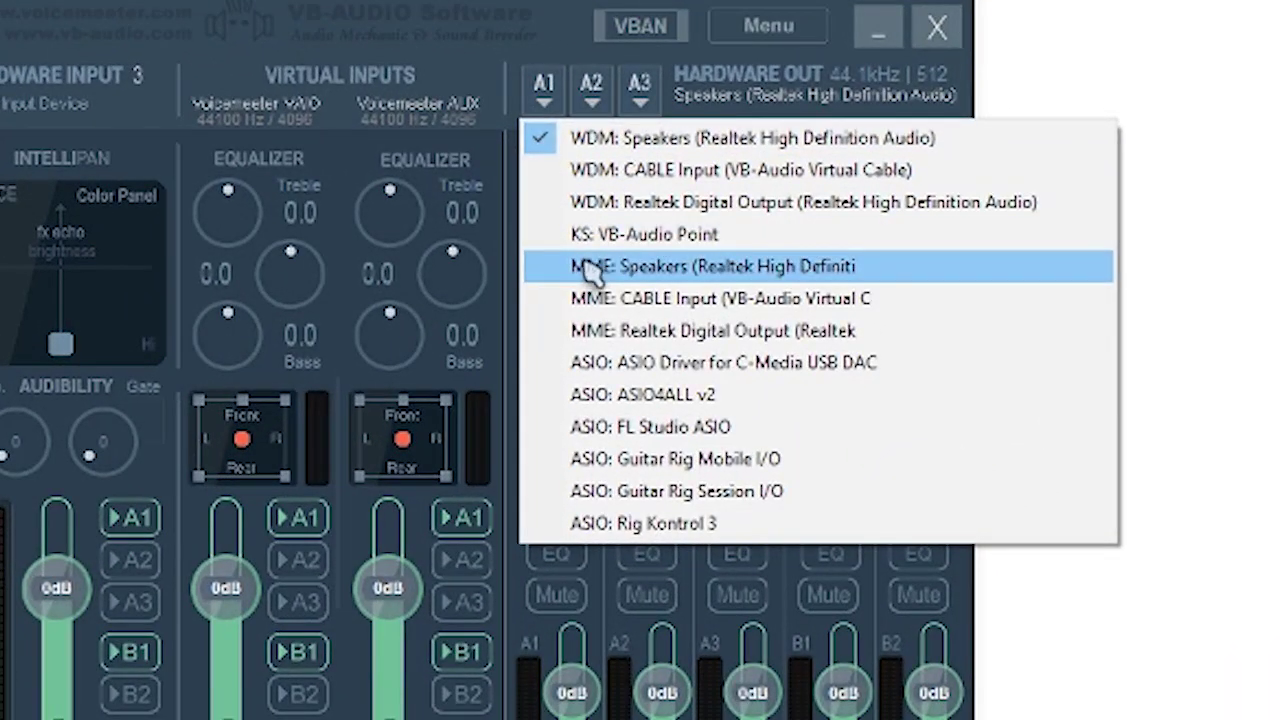
{"action": "left_click", "coordinate": [568, 266]}
{"action": "left_click", "coordinate": [543, 90]}
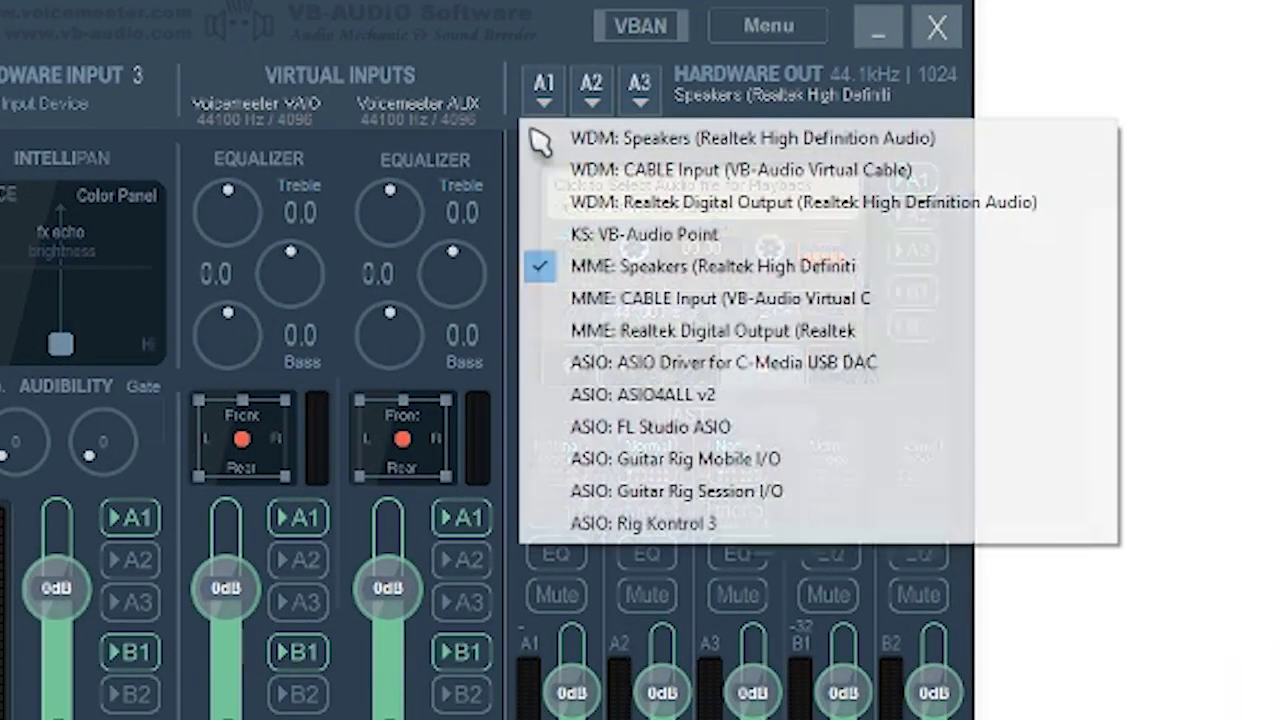
{"action": "left_click", "coordinate": [575, 138]}
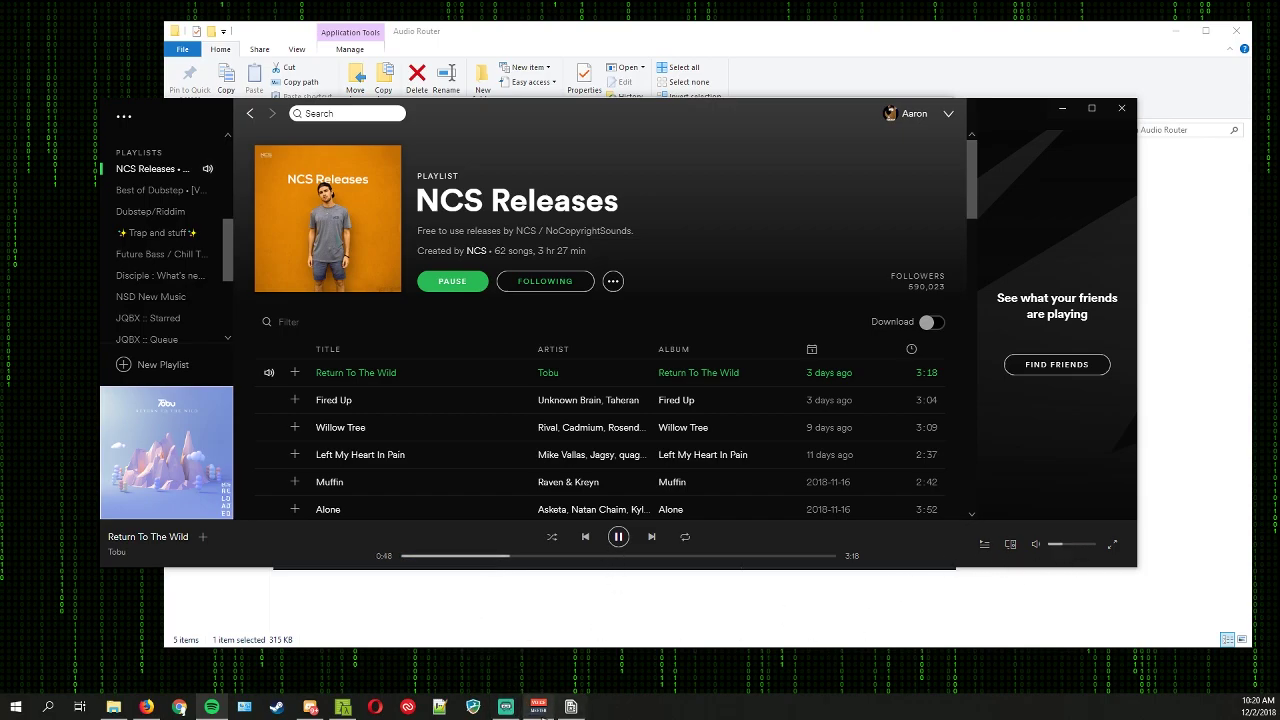
Step: Switch to Streamlabs OBS, check the Spotify source's settings and close them, and look over the levels in the mixer
{"action": "left_click", "coordinate": [506, 707]}
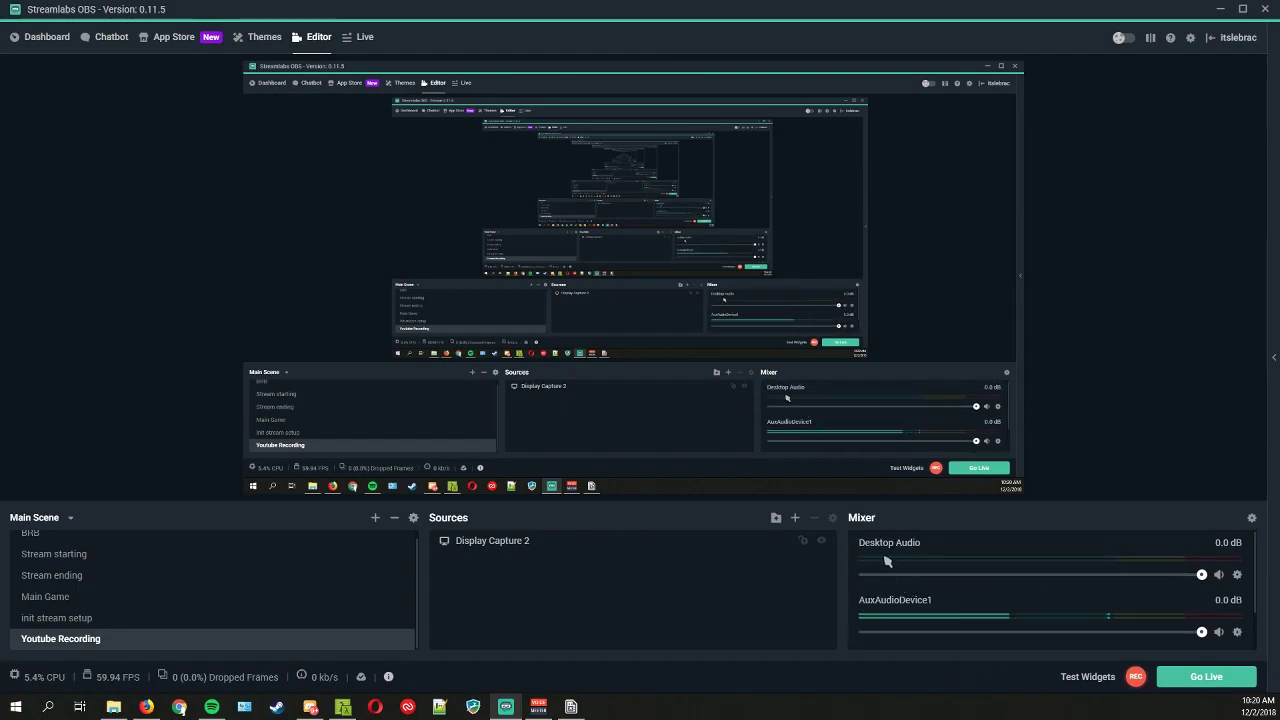
{"action": "scroll", "coordinate": [905, 572], "scroll_direction": "down", "scroll_amount": 2}
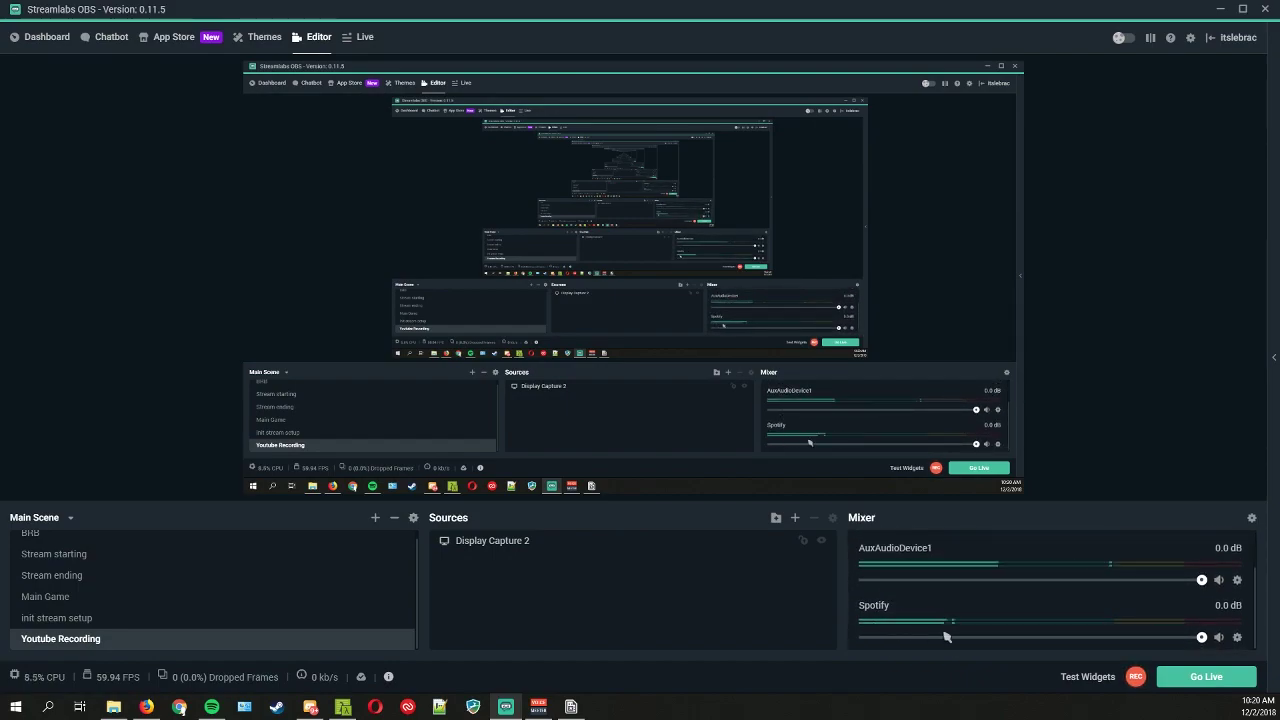
{"action": "left_click", "coordinate": [1238, 638]}
{"action": "left_click", "coordinate": [1198, 562]}
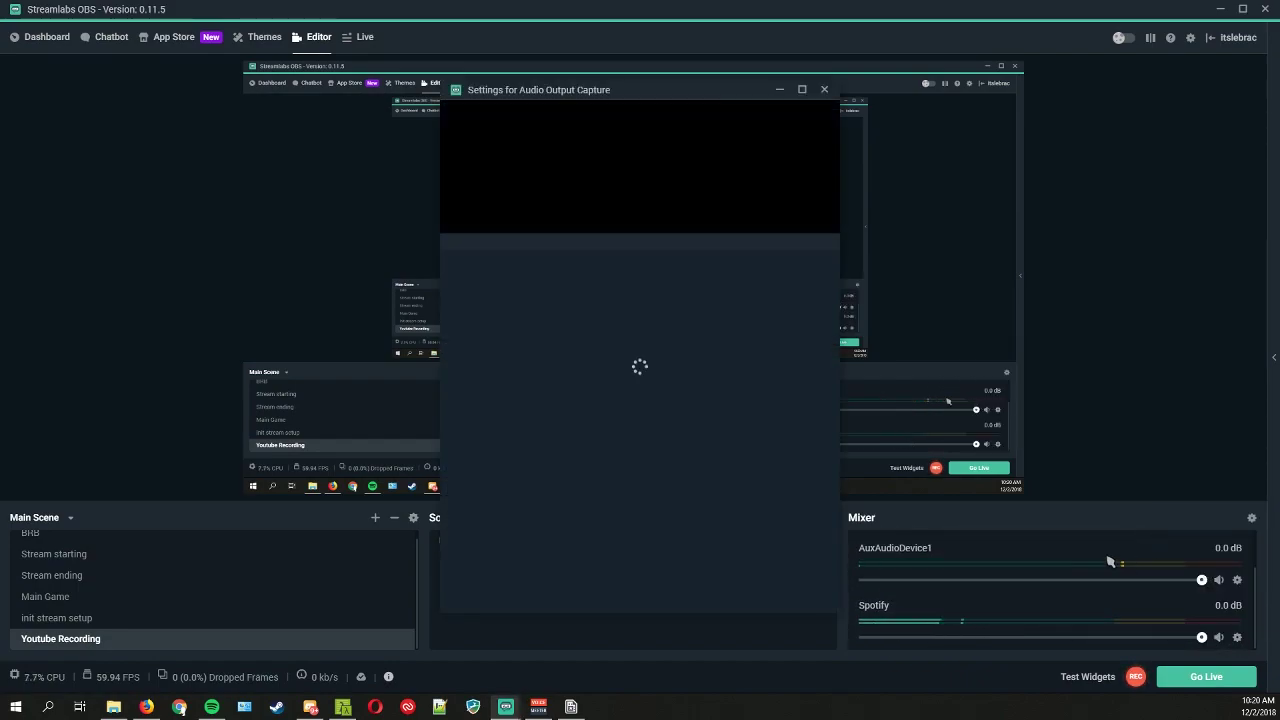
{"action": "left_click", "coordinate": [811, 597]}
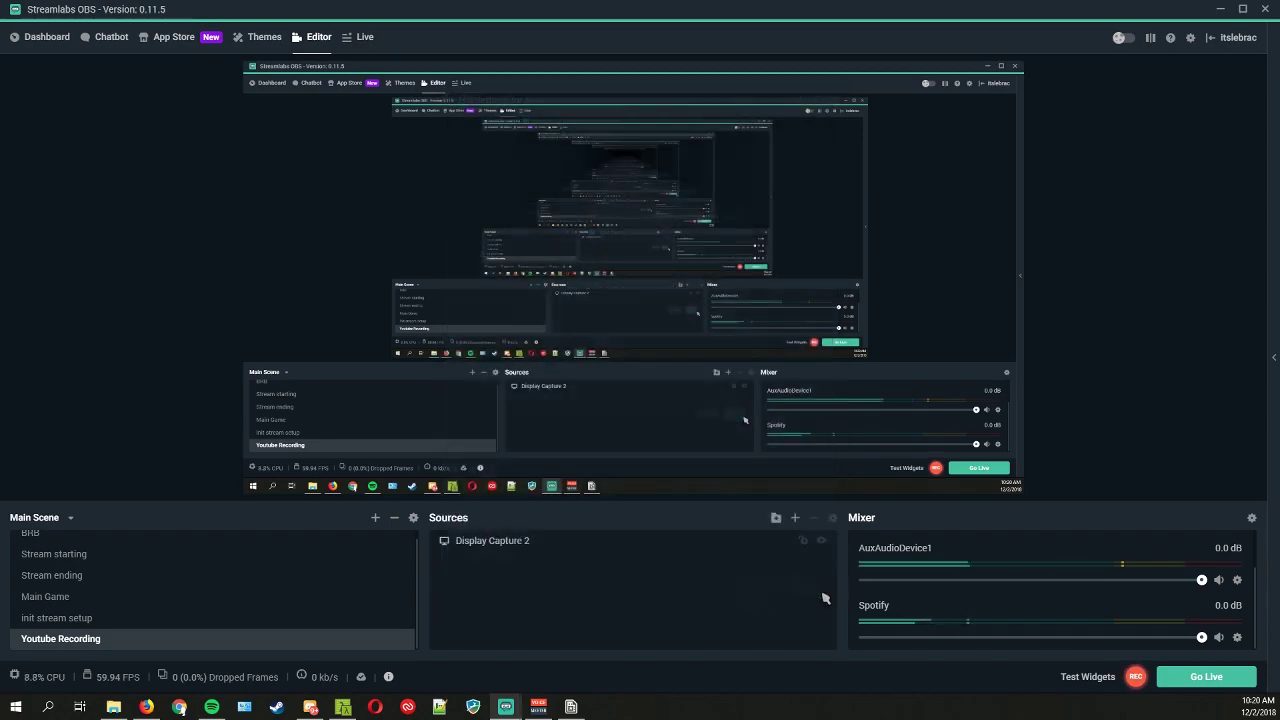
{"action": "scroll", "coordinate": [920, 626], "scroll_direction": "up", "scroll_amount": 2}
{"action": "scroll", "coordinate": [930, 624], "scroll_direction": "down", "scroll_amount": 2}
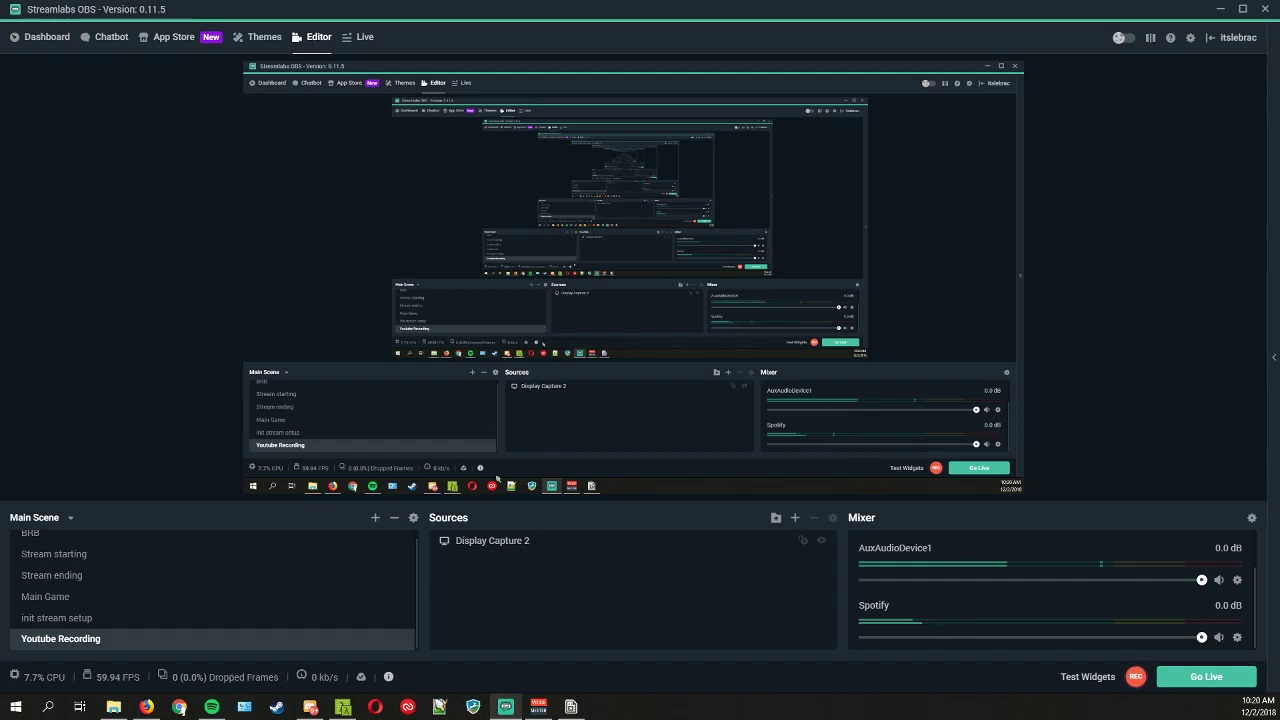
Step: Test muting and unmuting the Spotify channel in the Streamlabs OBS mixer while checking the audio levels in Voicemeeter Banana
{"action": "left_click", "coordinate": [538, 706]}
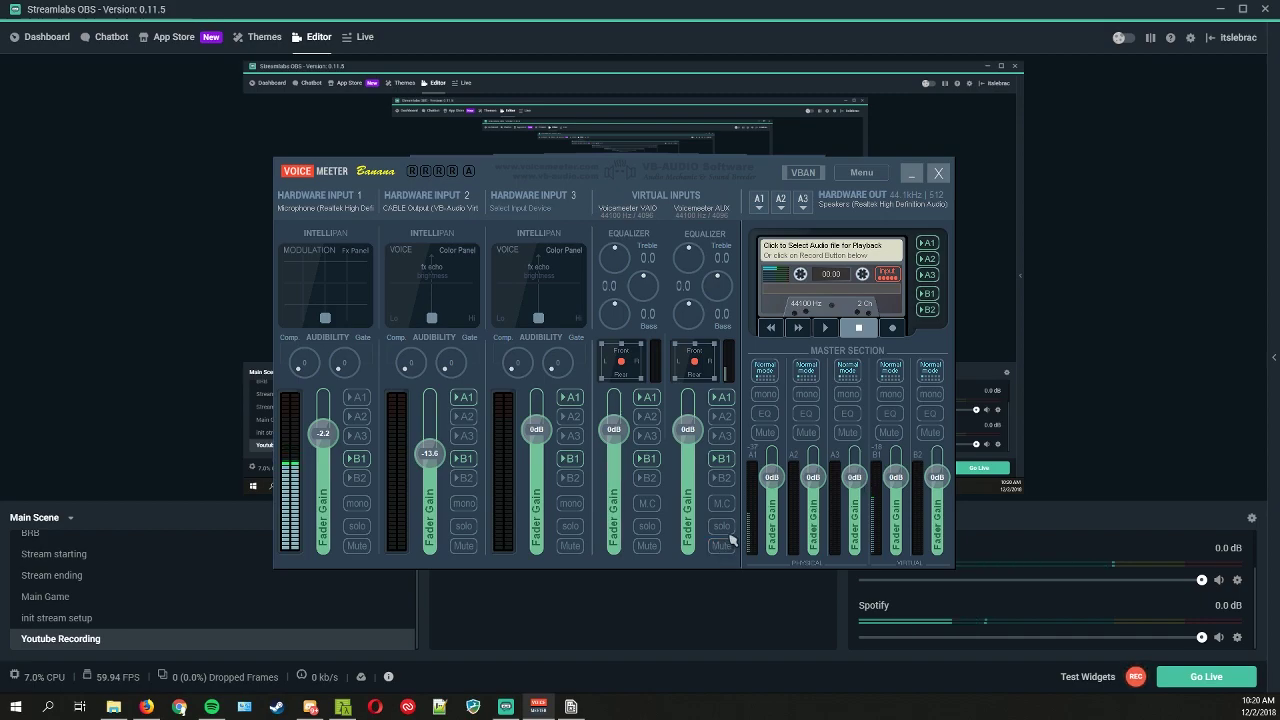
{"action": "left_click", "coordinate": [852, 170]}
{"action": "left_click", "coordinate": [951, 305]}
{"action": "left_click", "coordinate": [1217, 640]}
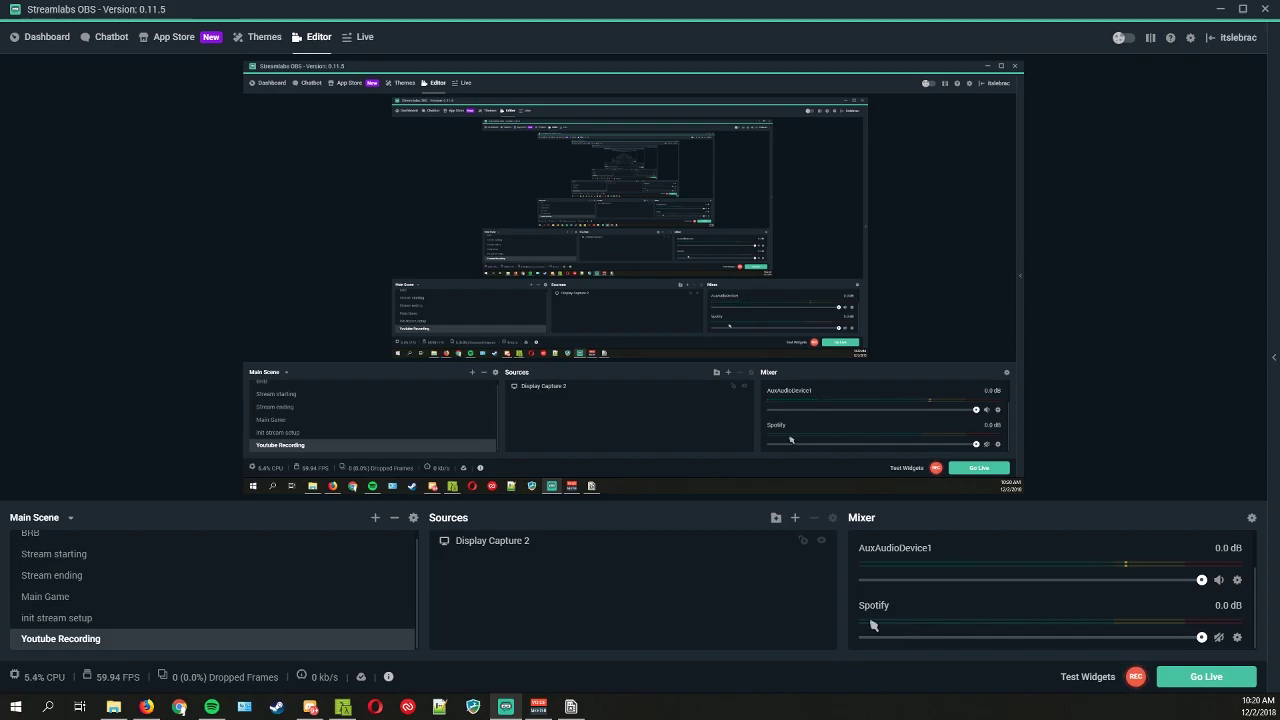
{"action": "left_click", "coordinate": [538, 706]}
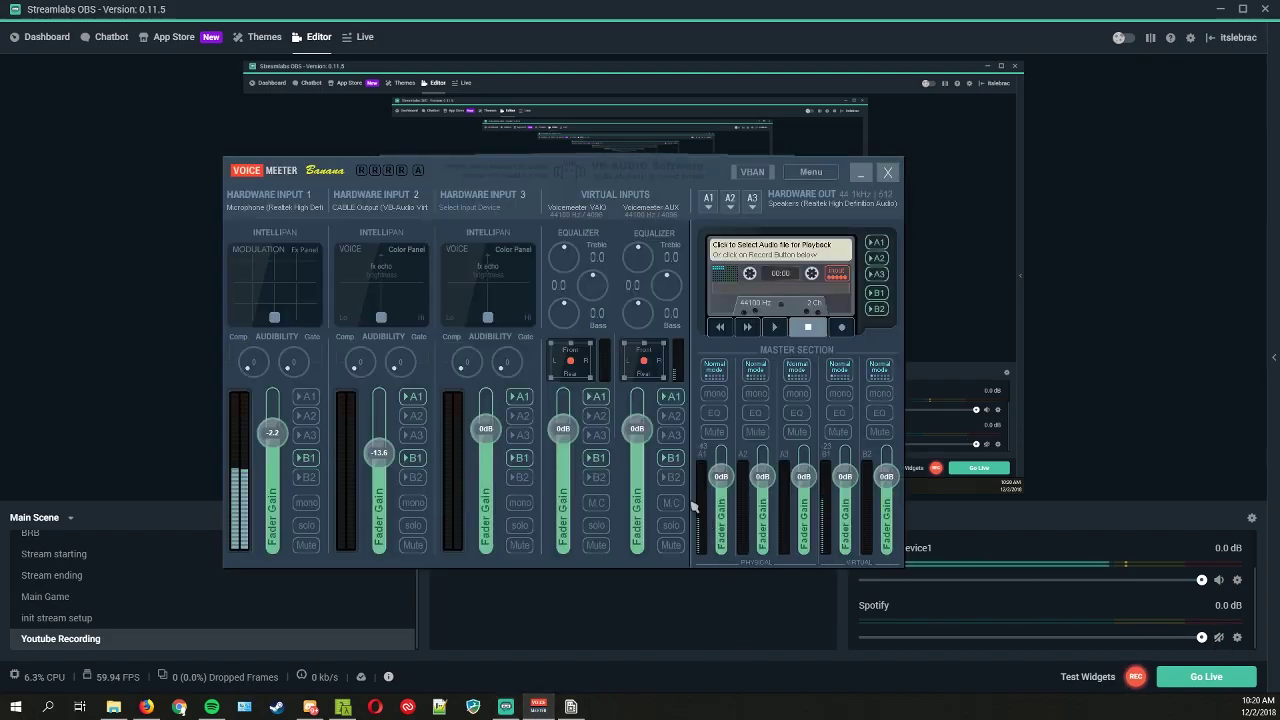
{"action": "left_click", "coordinate": [538, 706]}
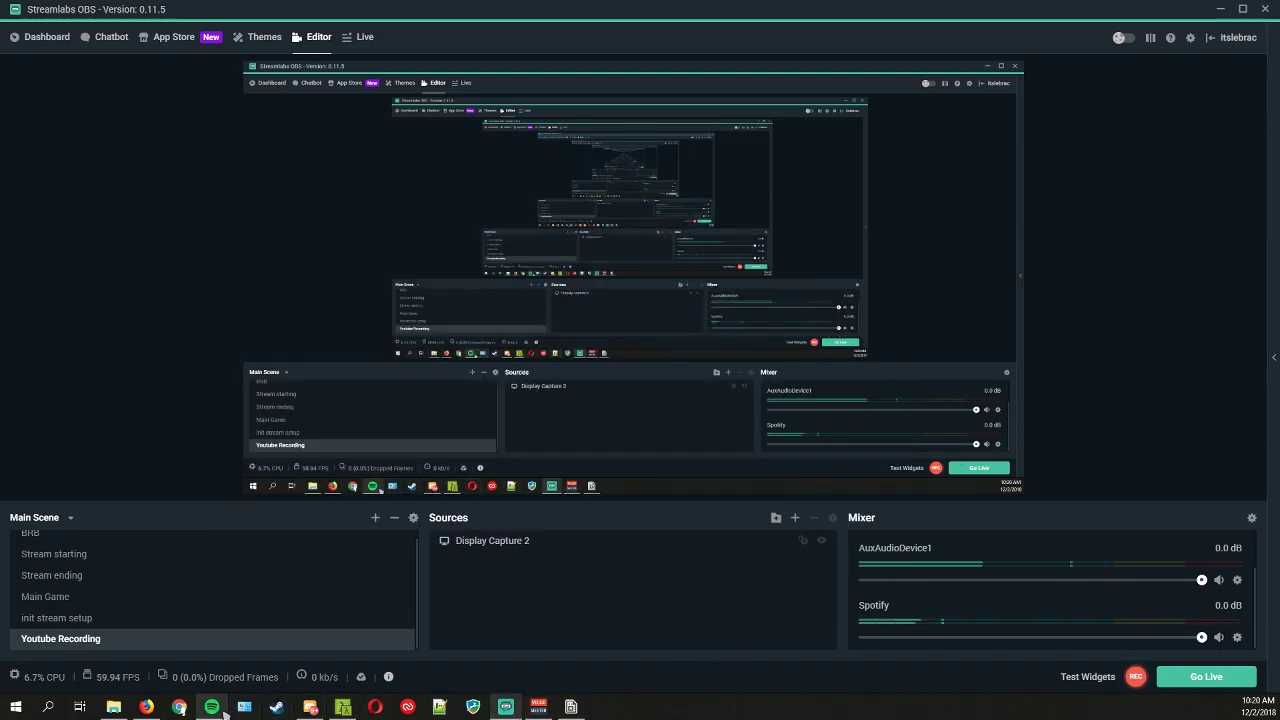
Step: Pause the song playing in Spotify and return to Streamlabs OBS
{"action": "left_click", "coordinate": [211, 706]}
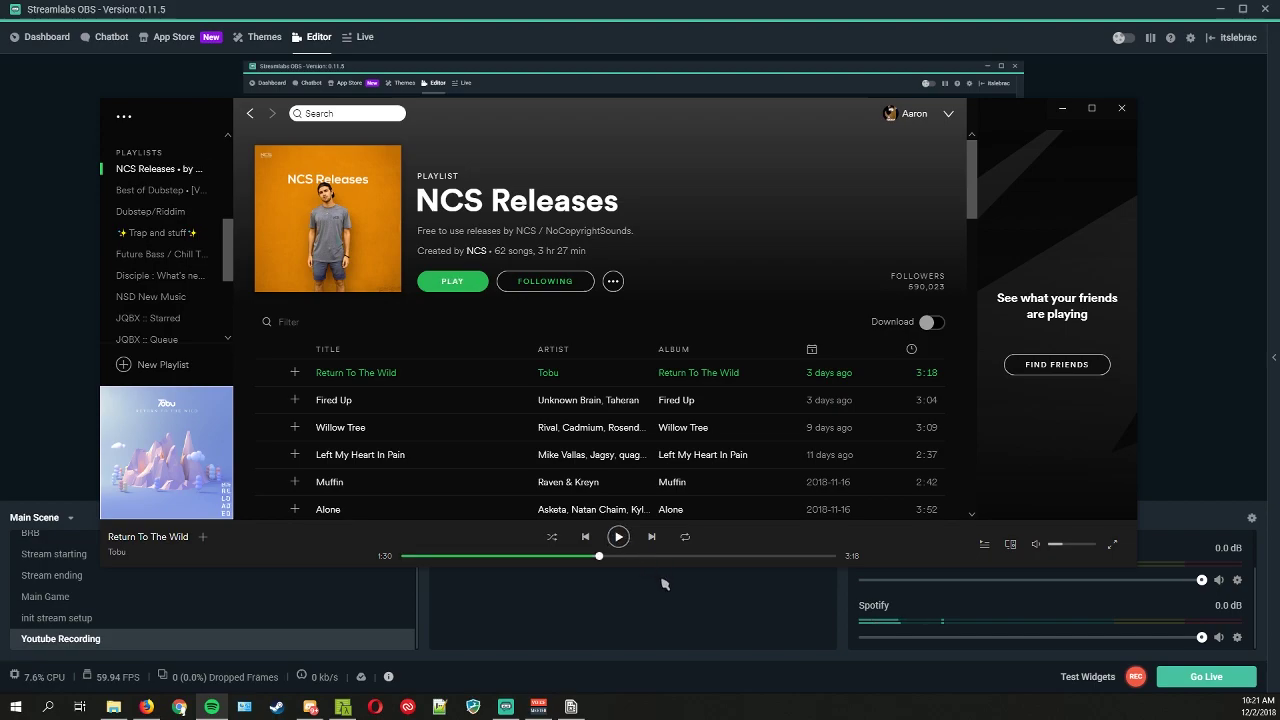
{"action": "left_click", "coordinate": [663, 600]}
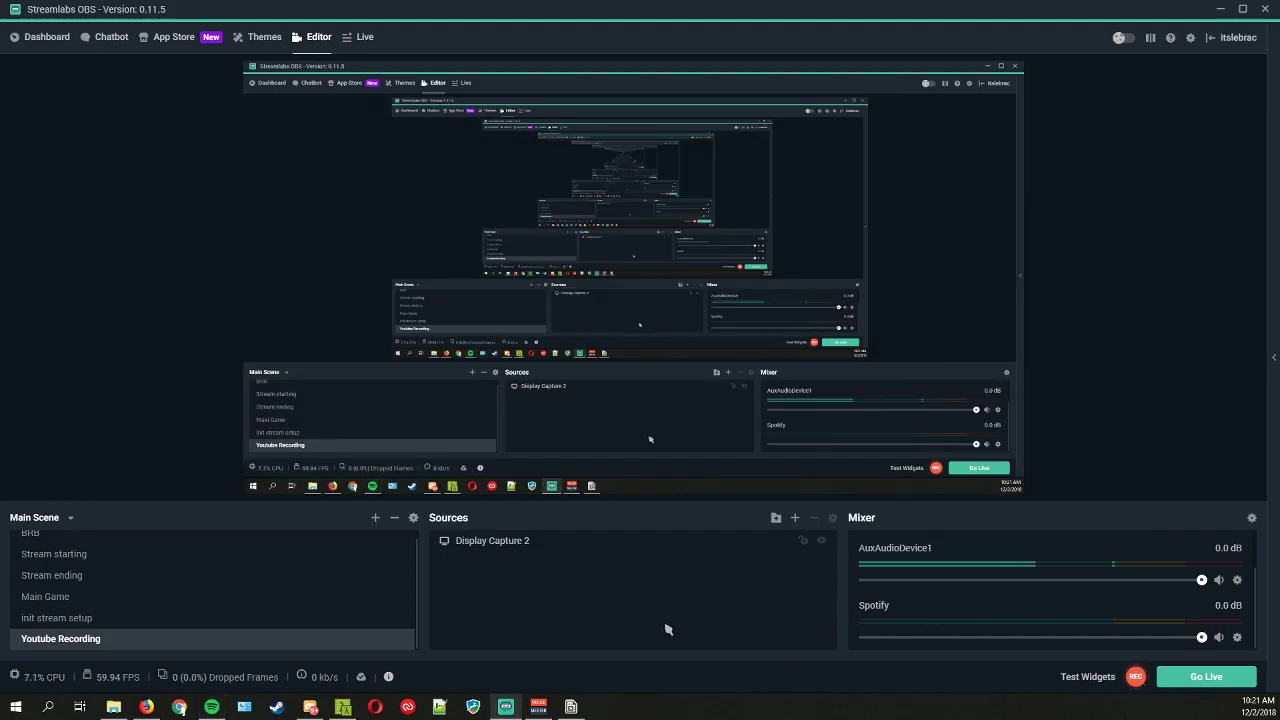
Step: Add a new Audio Output Capture source to the Youtube Recording scene, keeping the name Audio Output Capture
{"action": "left_click", "coordinate": [795, 517]}
{"action": "left_click", "coordinate": [537, 467]}
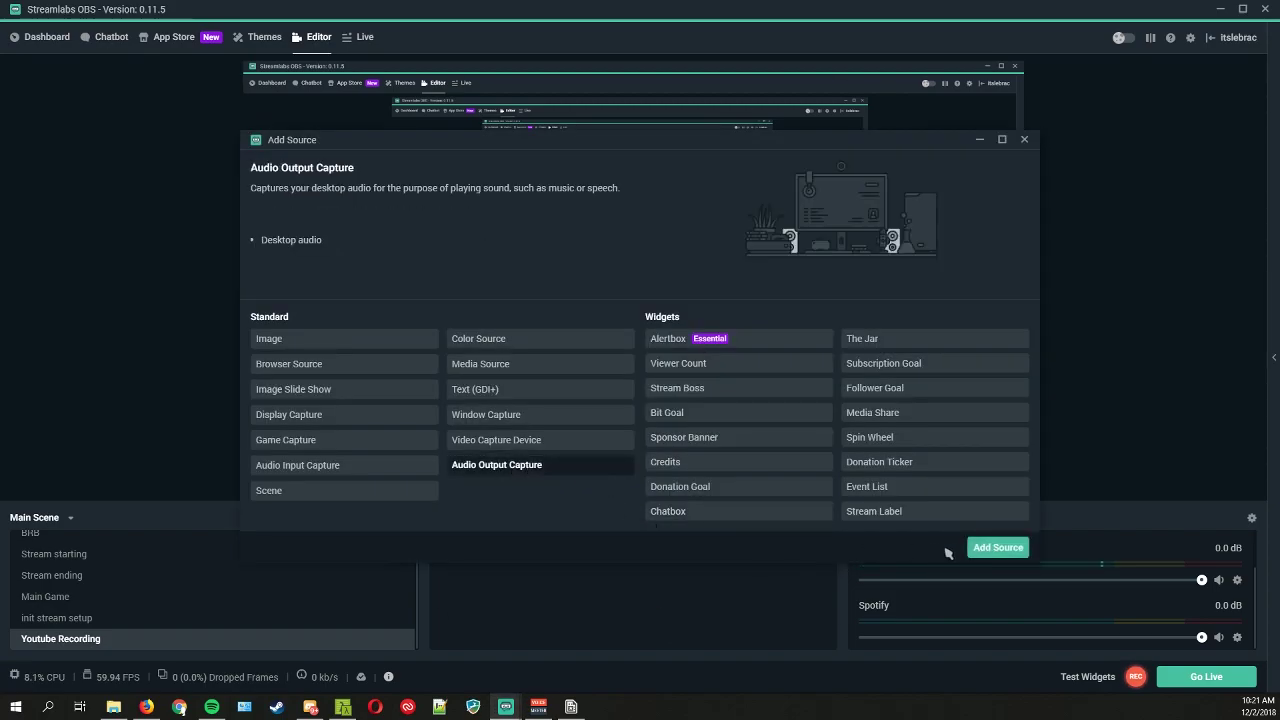
{"action": "left_click", "coordinate": [998, 547]}
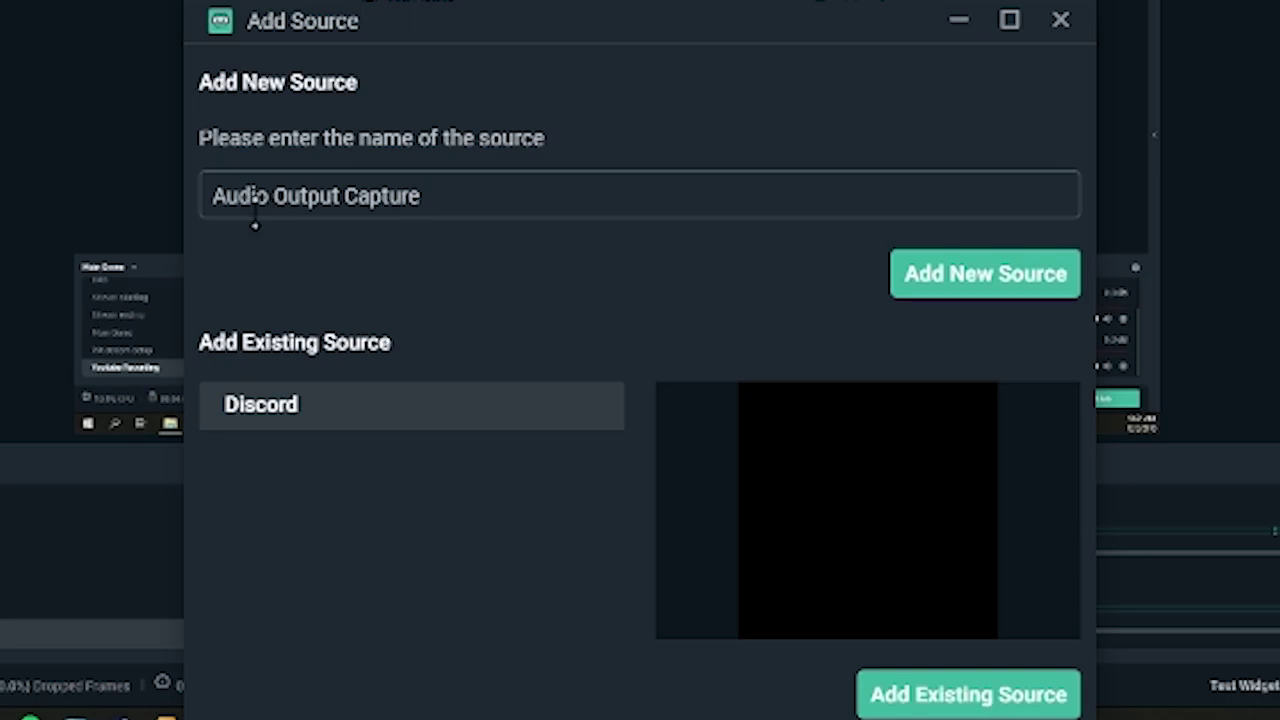
{"action": "mouse_move", "coordinate": [220, 206]}
{"action": "left_mouse_down"}
{"action": "mouse_move", "coordinate": [517, 200]}
{"action": "mouse_move", "coordinate": [230, 205]}
{"action": "left_mouse_up"}
{"action": "left_click", "coordinate": [443, 194]}
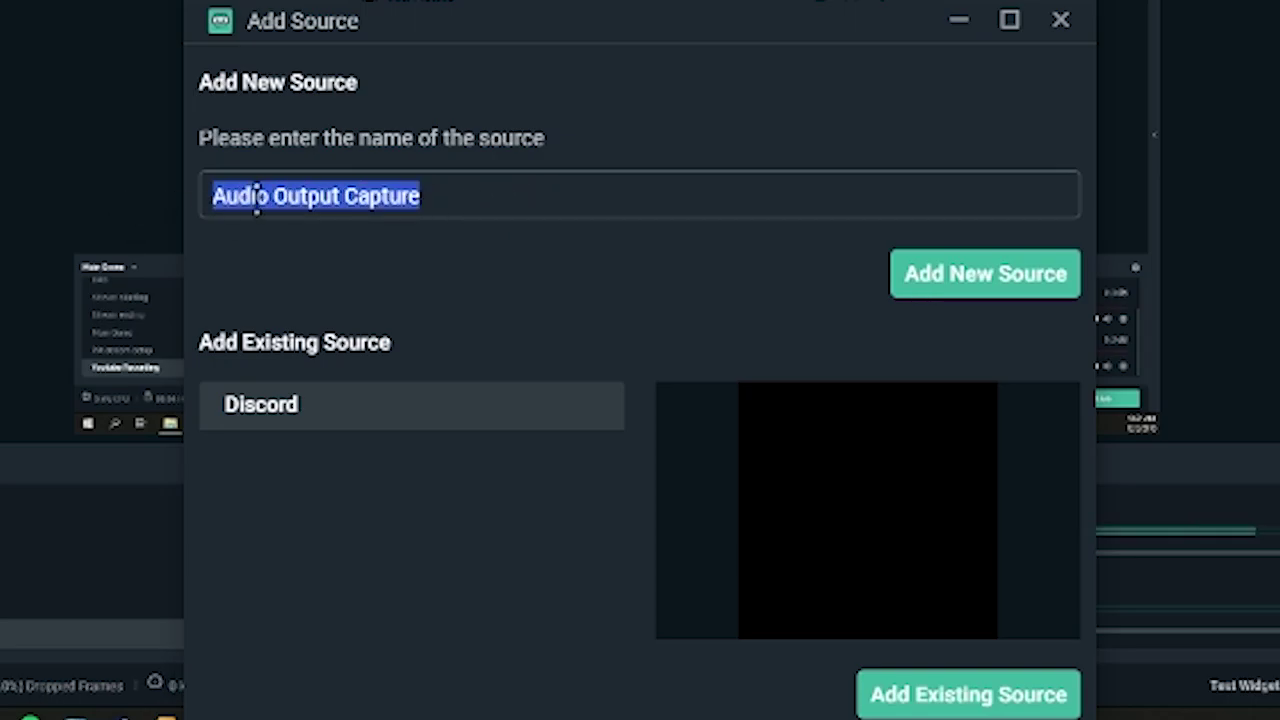
{"action": "left_click", "coordinate": [986, 283]}
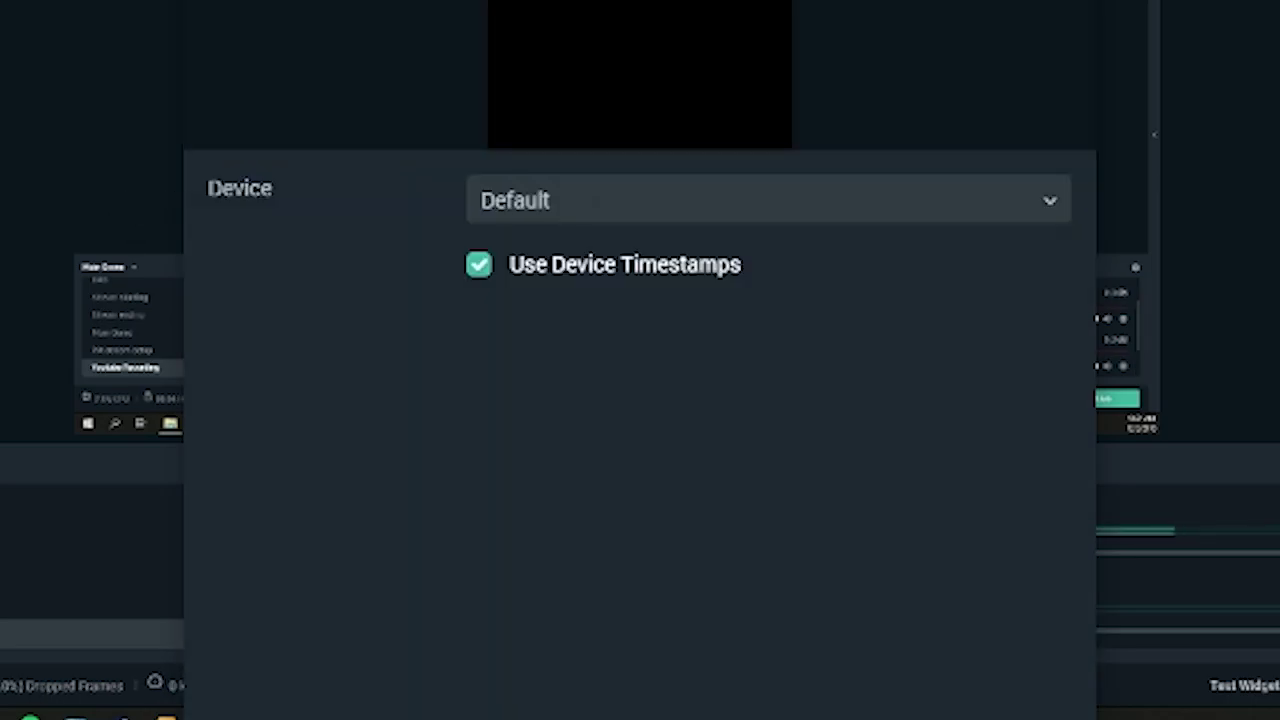
Step: Set the new source's device to CABLE Input (VB-Audio Virtual Cable) and finish its settings
{"action": "left_click", "coordinate": [580, 212]}
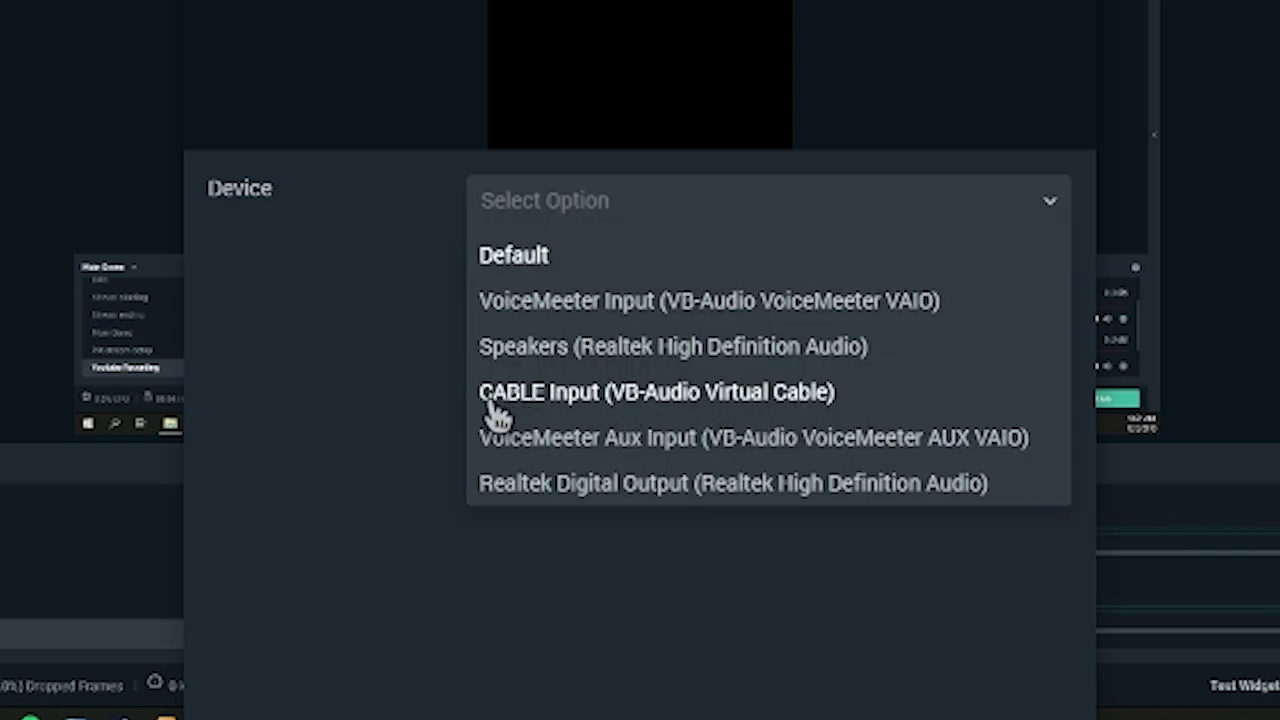
{"action": "left_click", "coordinate": [590, 396]}
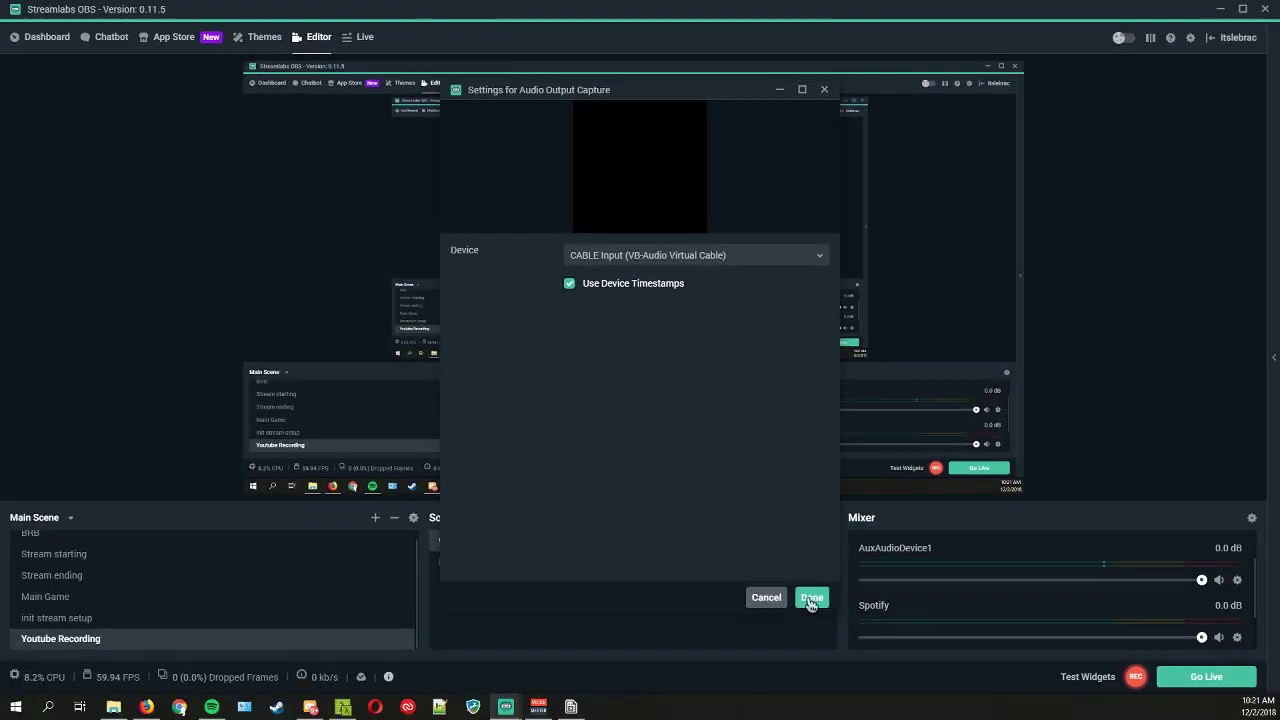
{"action": "left_click", "coordinate": [810, 597]}
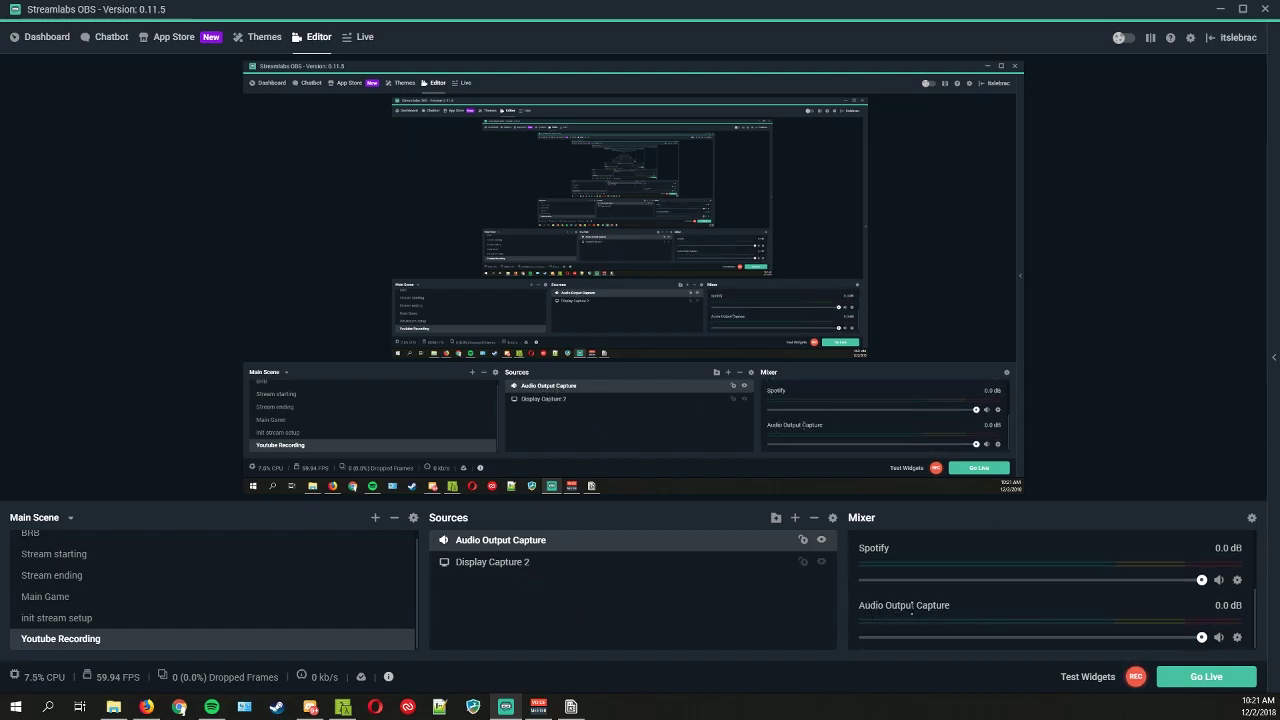
Step: In Discord's voice and video settings, switch the output device to Speakers (Realtek High Definition Audio) and back to CABLE Input (VB-Audio Virtual Cable)
{"action": "left_click", "coordinate": [310, 707]}
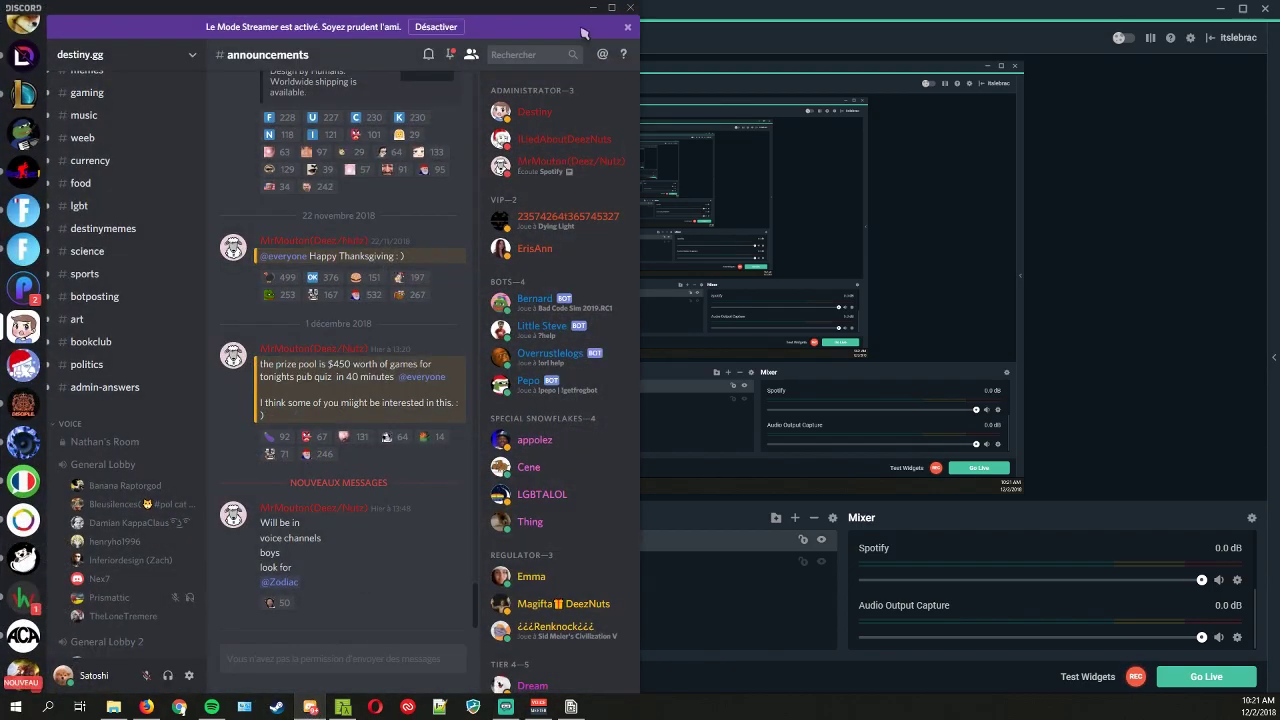
{"action": "left_click", "coordinate": [612, 10]}
{"action": "left_click", "coordinate": [189, 675]}
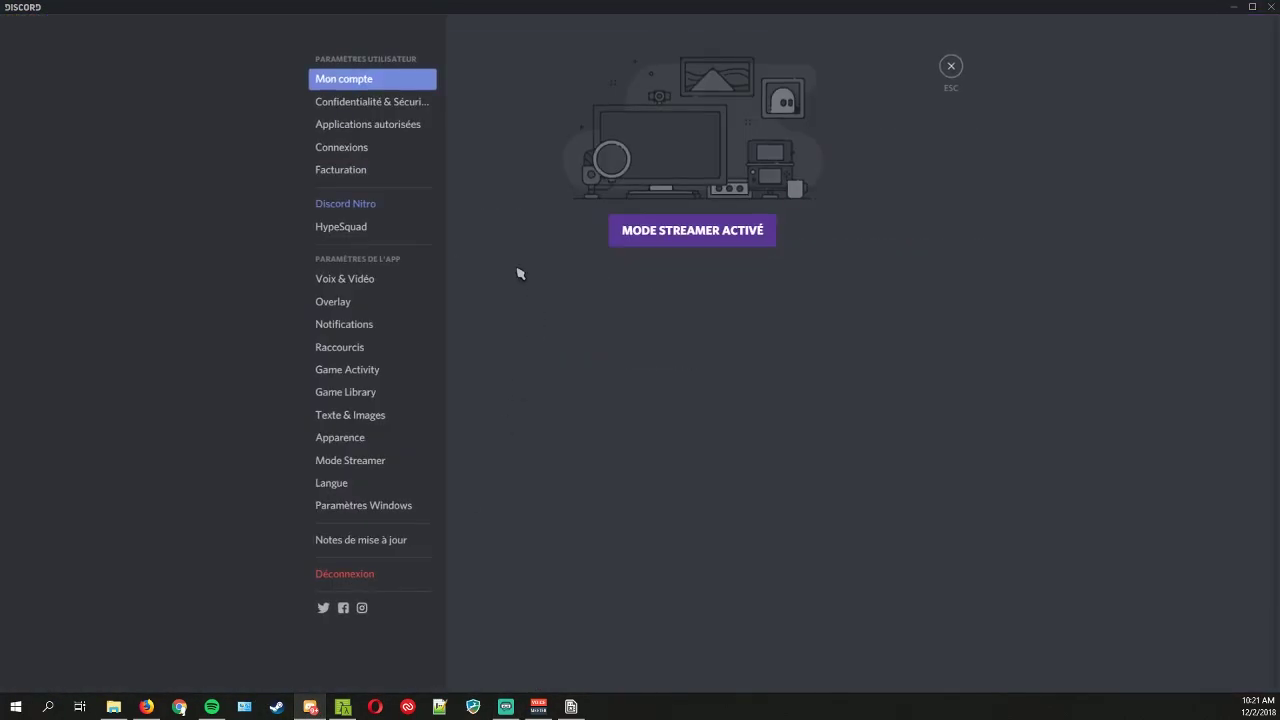
{"action": "left_click", "coordinate": [358, 279]}
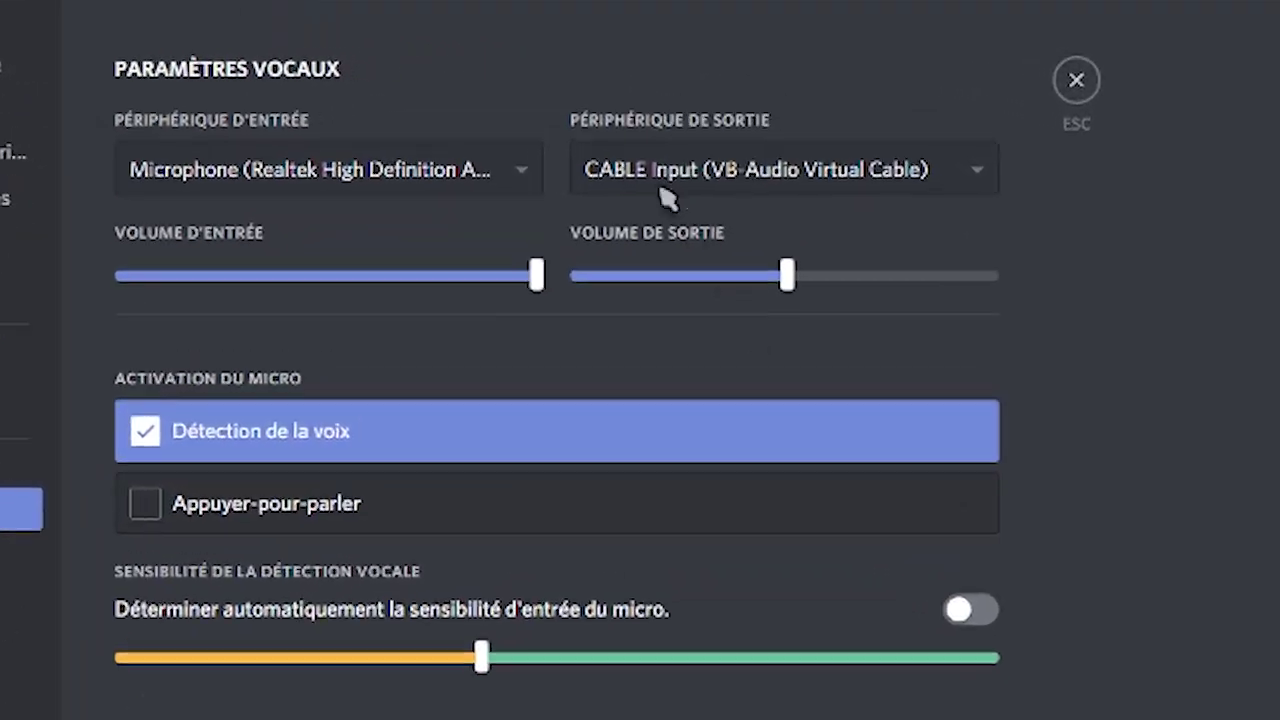
{"action": "left_click", "coordinate": [666, 170]}
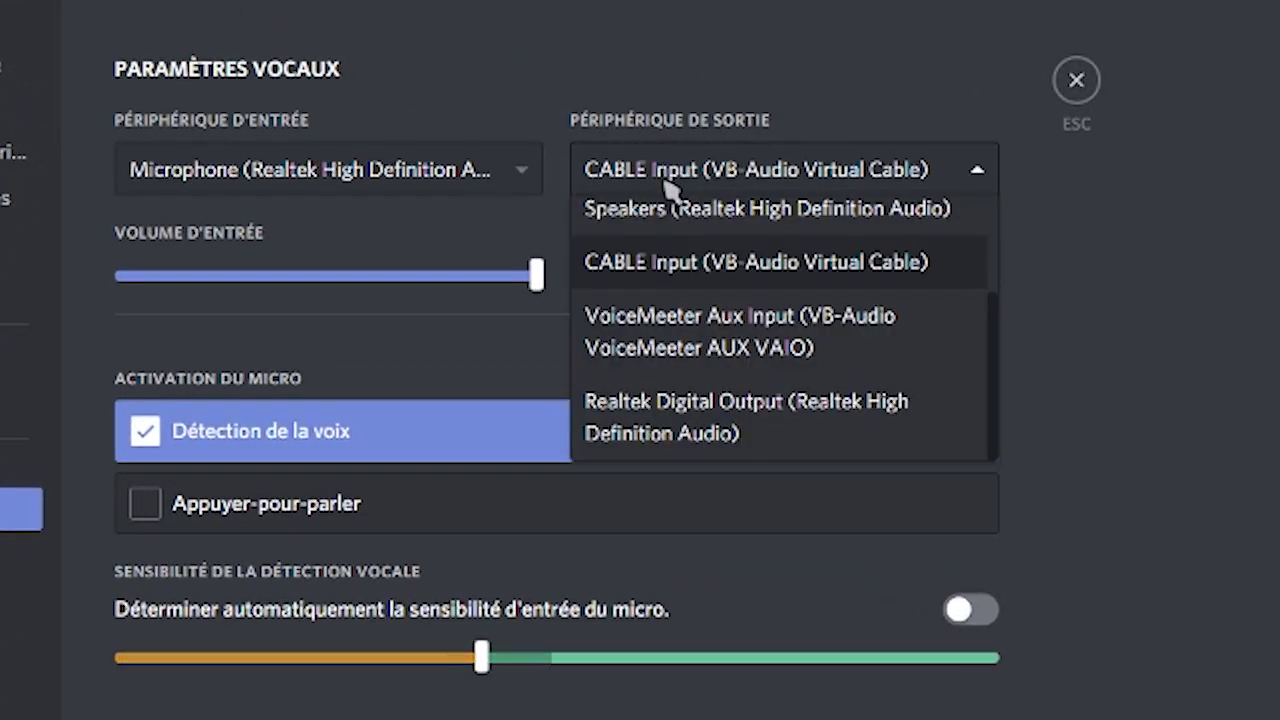
{"action": "left_click", "coordinate": [665, 206]}
{"action": "left_click", "coordinate": [684, 170]}
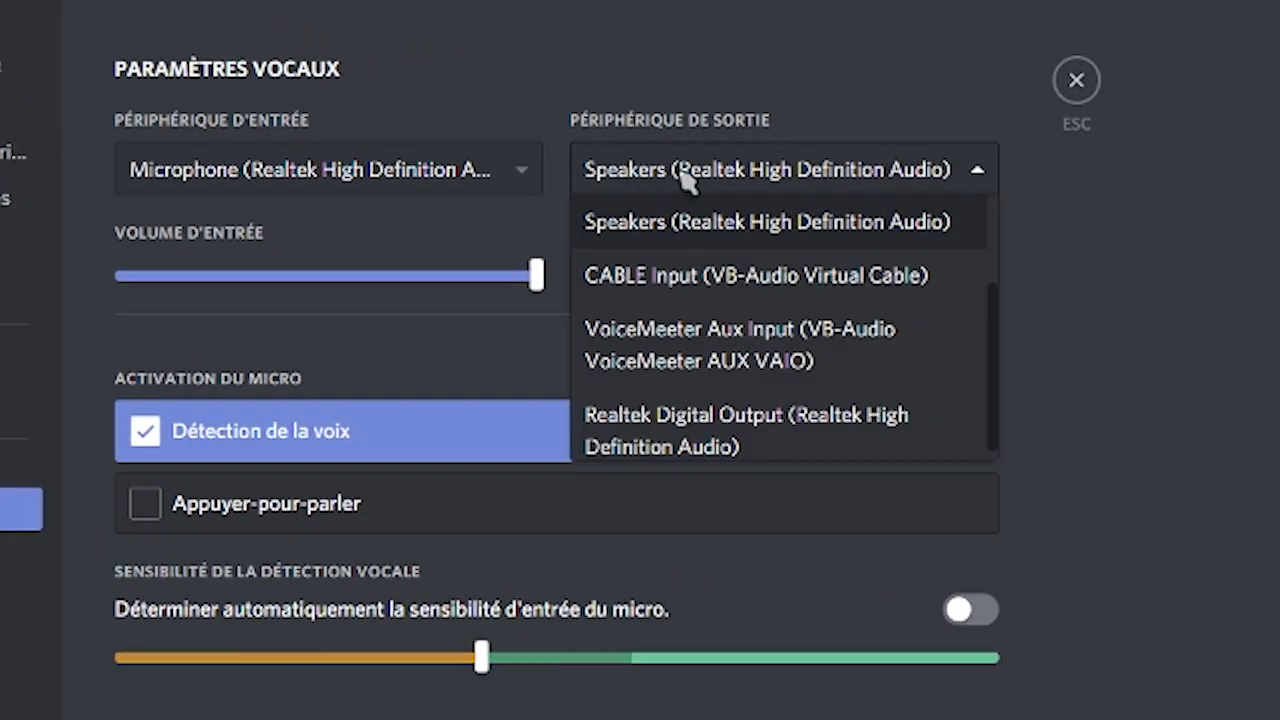
{"action": "left_click", "coordinate": [705, 286]}
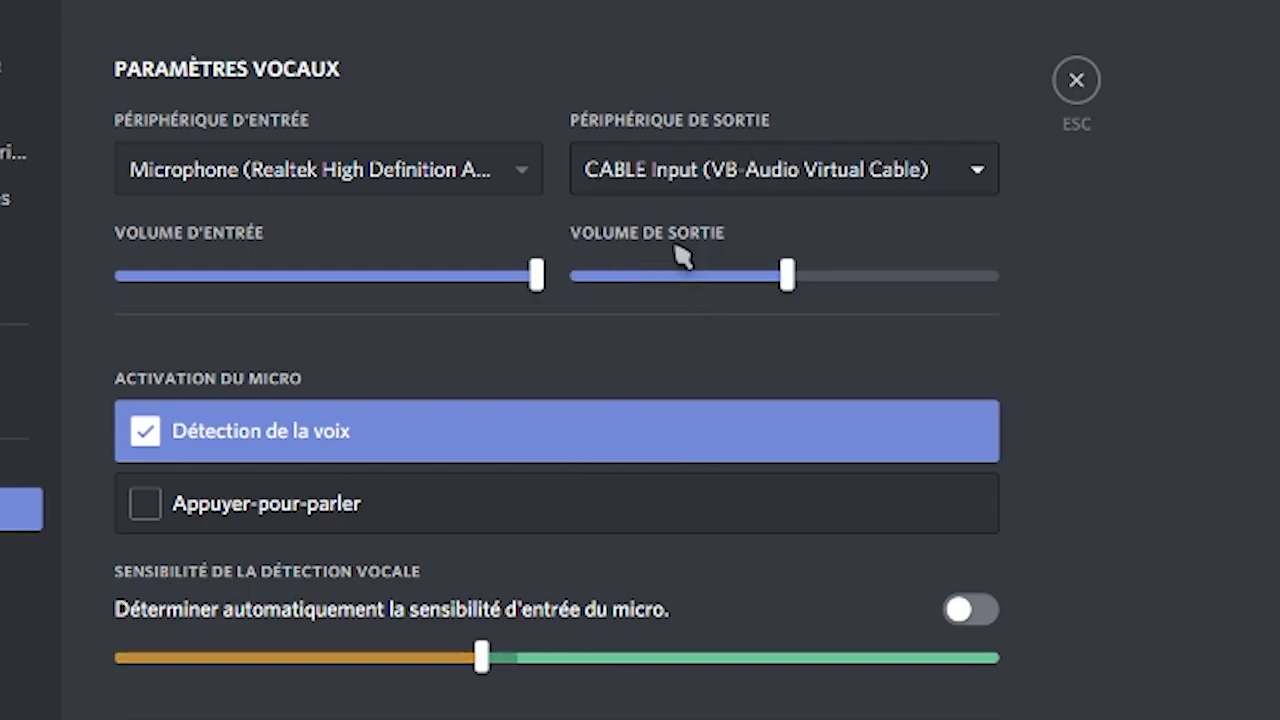
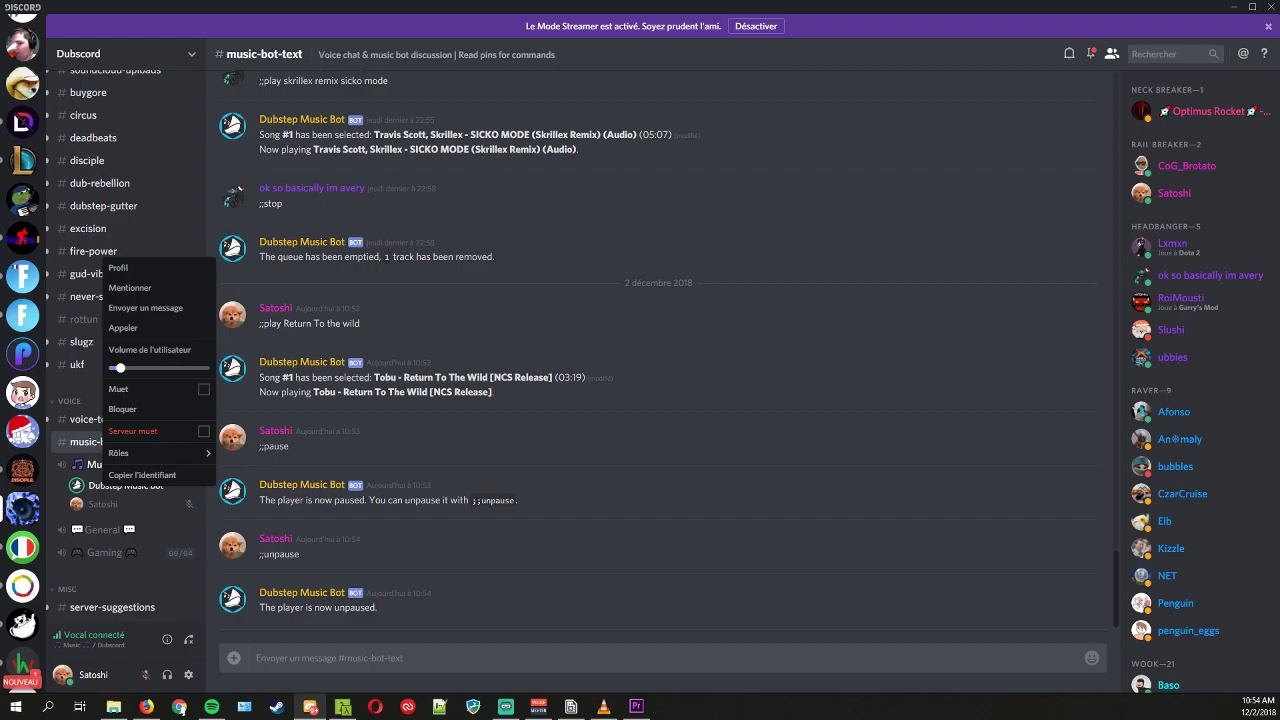
Step: Return from Discord to Streamlabs OBS, check the Audio Output Capture channel's level in the mixer, and test muting and unmuting it
{"action": "left_click", "coordinate": [489, 549]}
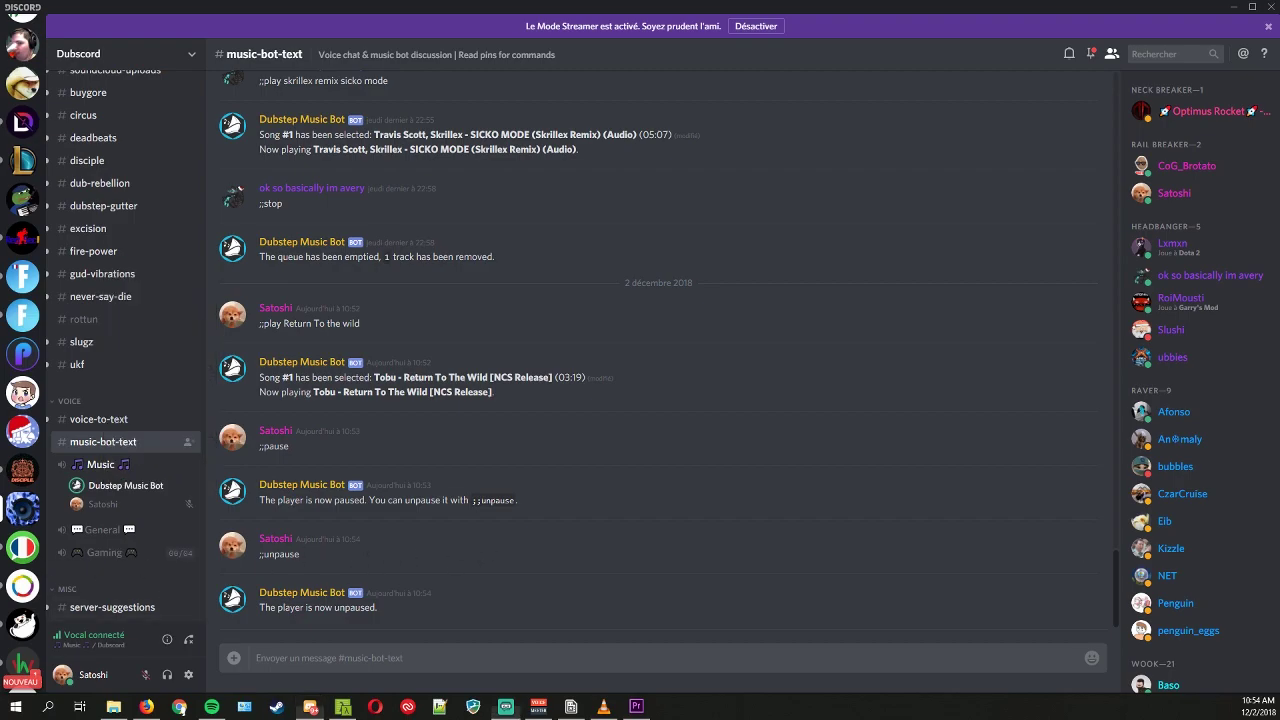
{"action": "key", "text": "alt+Tab"}
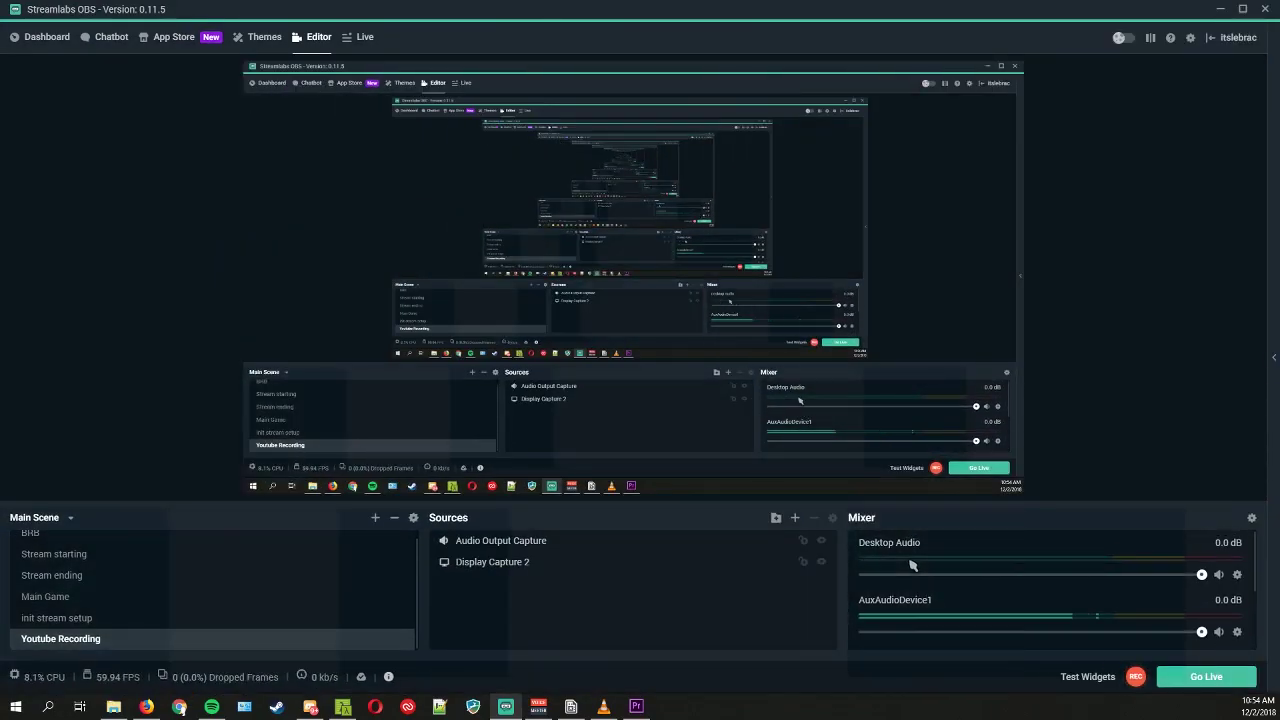
{"action": "scroll", "coordinate": [940, 575], "scroll_direction": "down", "scroll_amount": 3}
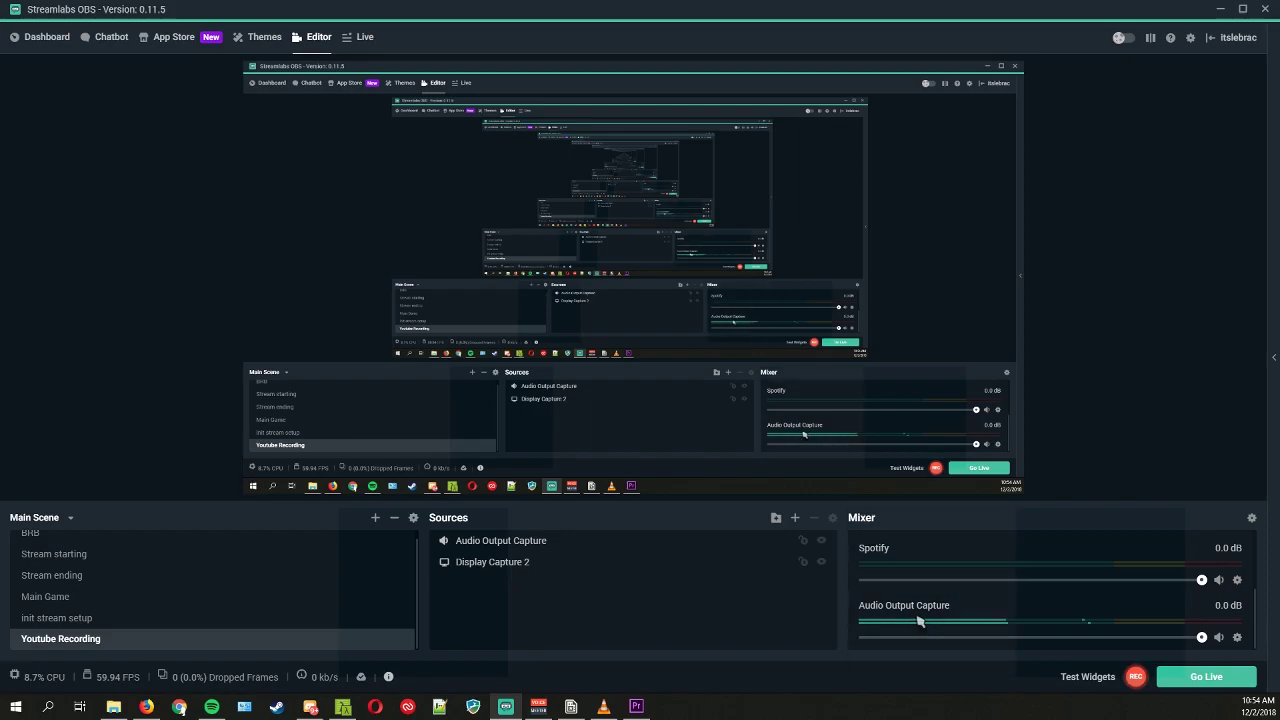
{"action": "left_click", "coordinate": [1218, 637]}
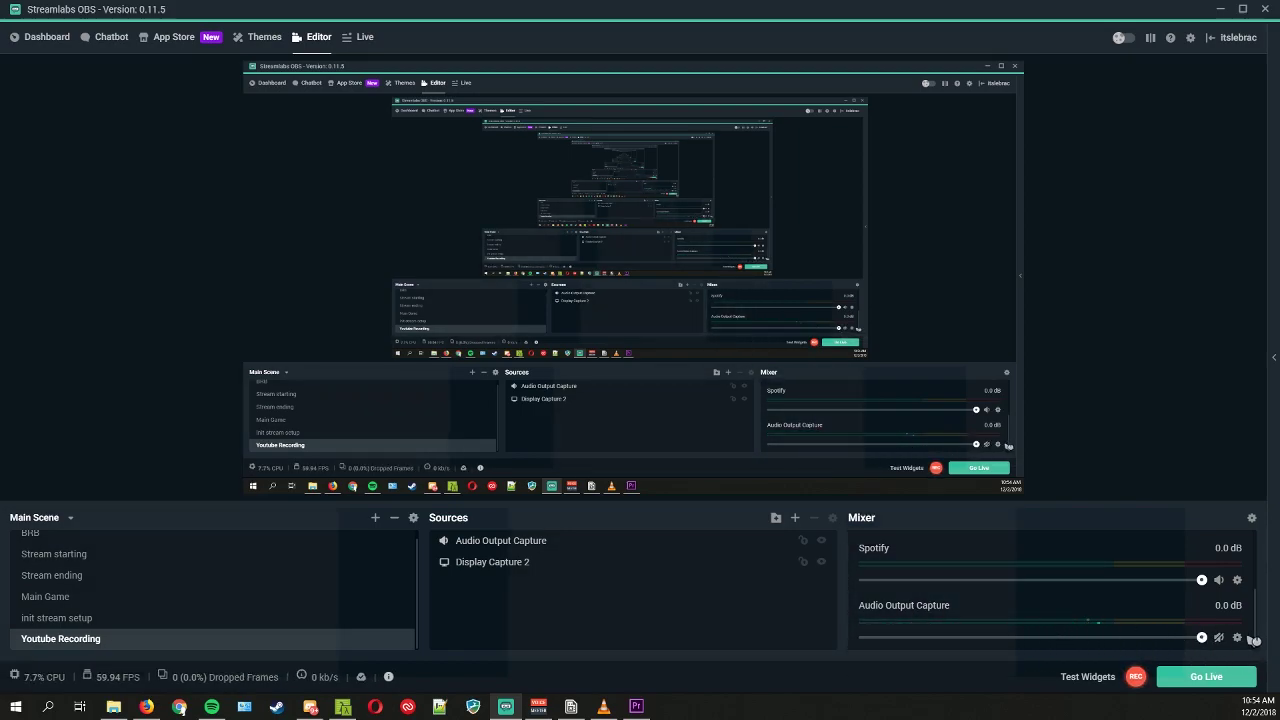
{"action": "left_click", "coordinate": [1218, 637]}
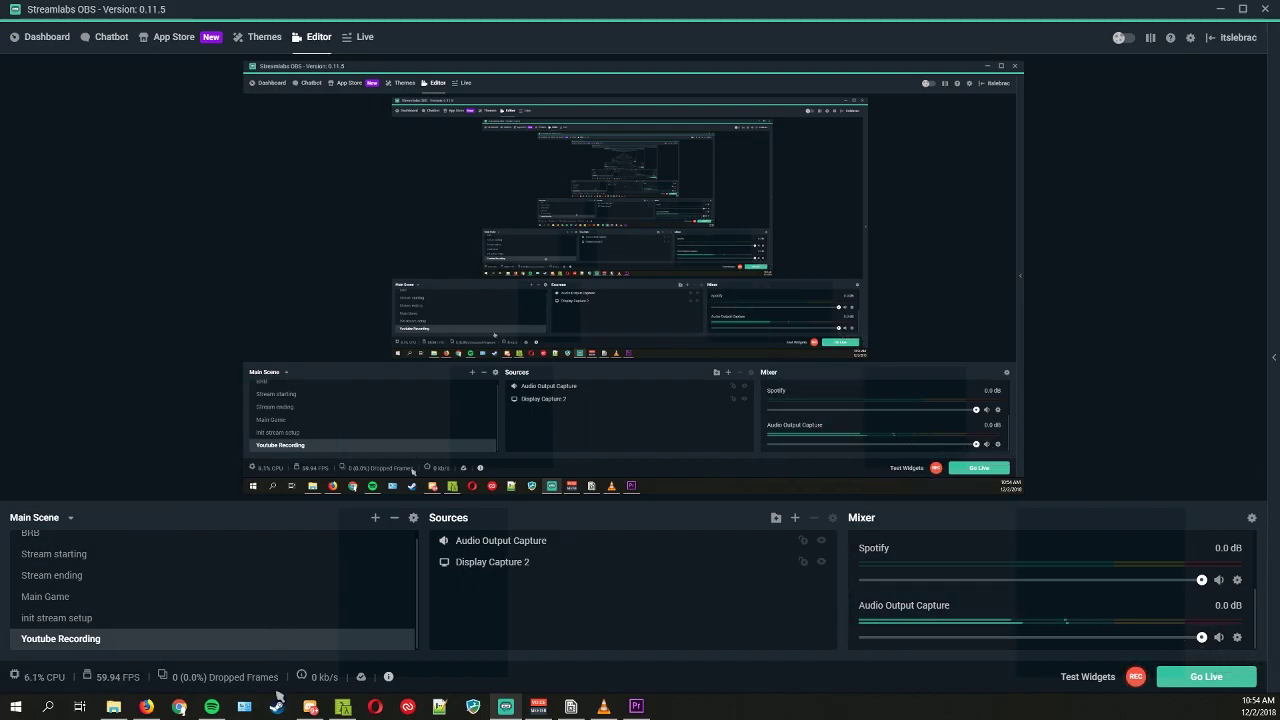
Step: Switch to Discord and disconnect from the Music voice channel
{"action": "left_click", "coordinate": [311, 707]}
{"action": "left_click", "coordinate": [188, 639]}
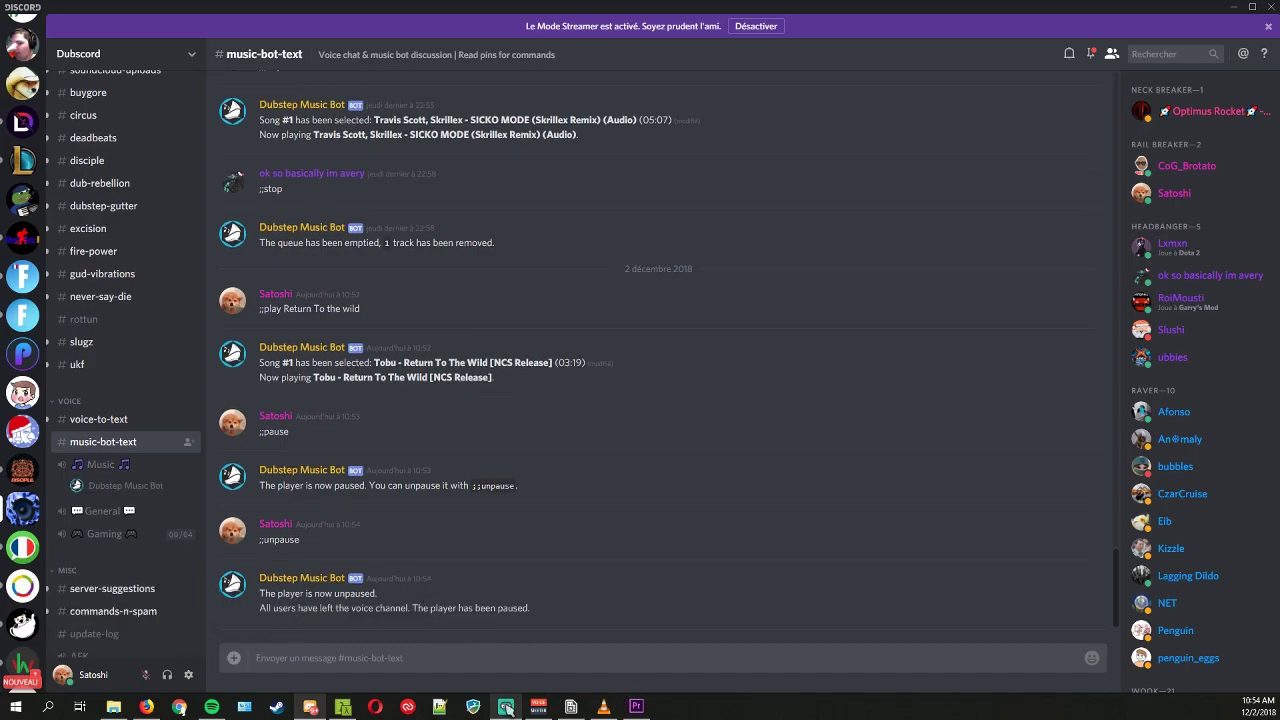
Step: Switch to Streamlabs OBS and review the Desktop Audio, AuxAudioDevice1, Spotify and Audio Output Capture channels in the mixer
{"action": "left_click", "coordinate": [506, 707]}
{"action": "left_click", "coordinate": [506, 707]}
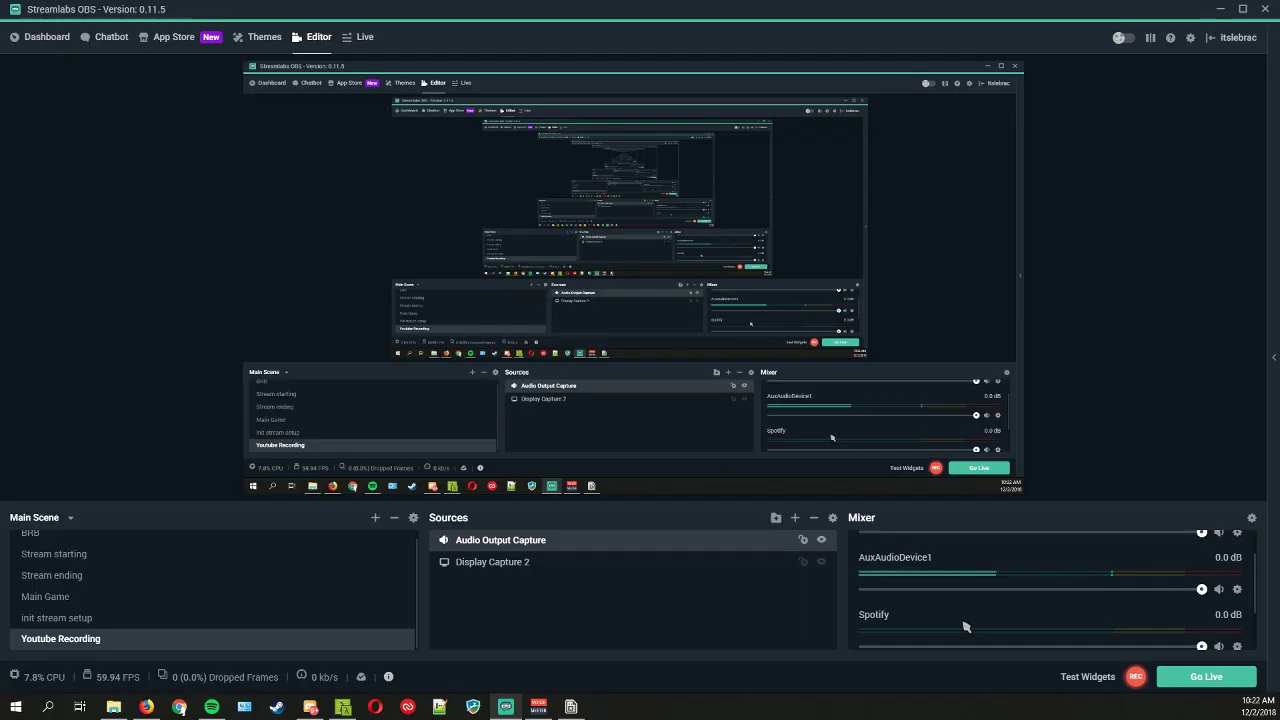
{"action": "scroll", "coordinate": [965, 626], "scroll_direction": "up", "scroll_amount": 2}
{"action": "scroll", "coordinate": [965, 622], "scroll_direction": "down", "scroll_amount": 4}
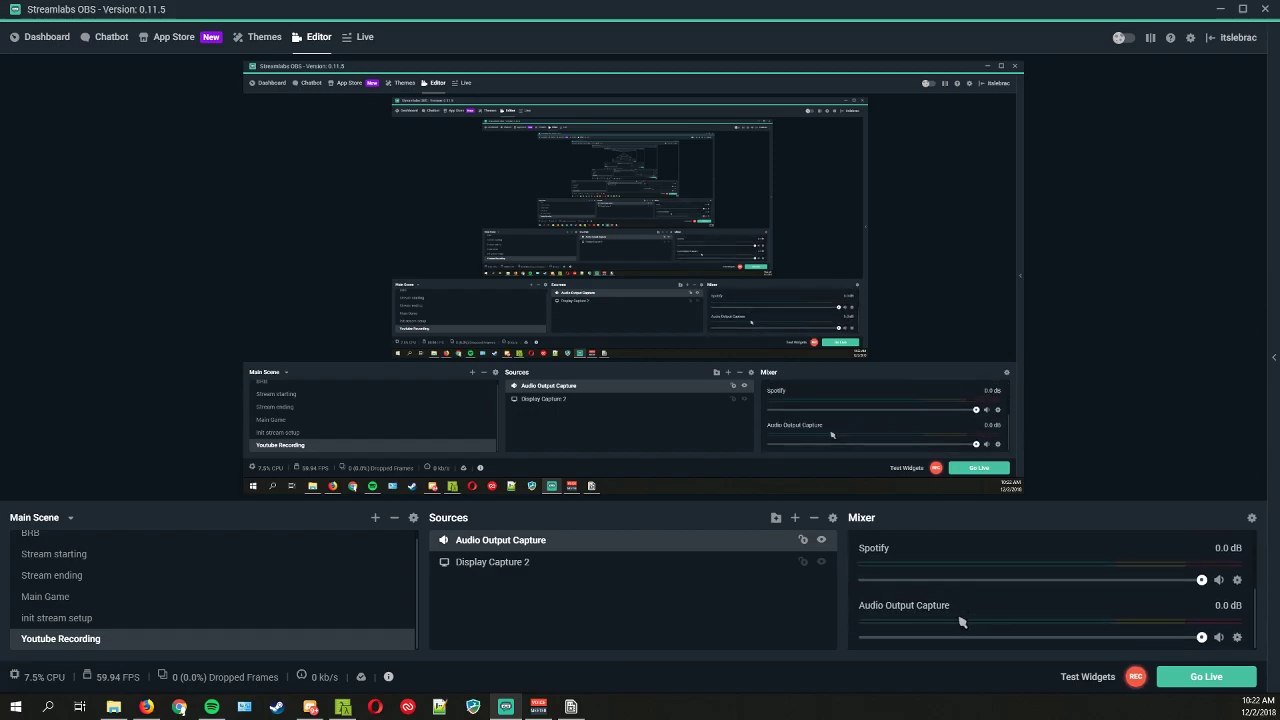
{"action": "scroll", "coordinate": [926, 621], "scroll_direction": "up", "scroll_amount": 3}
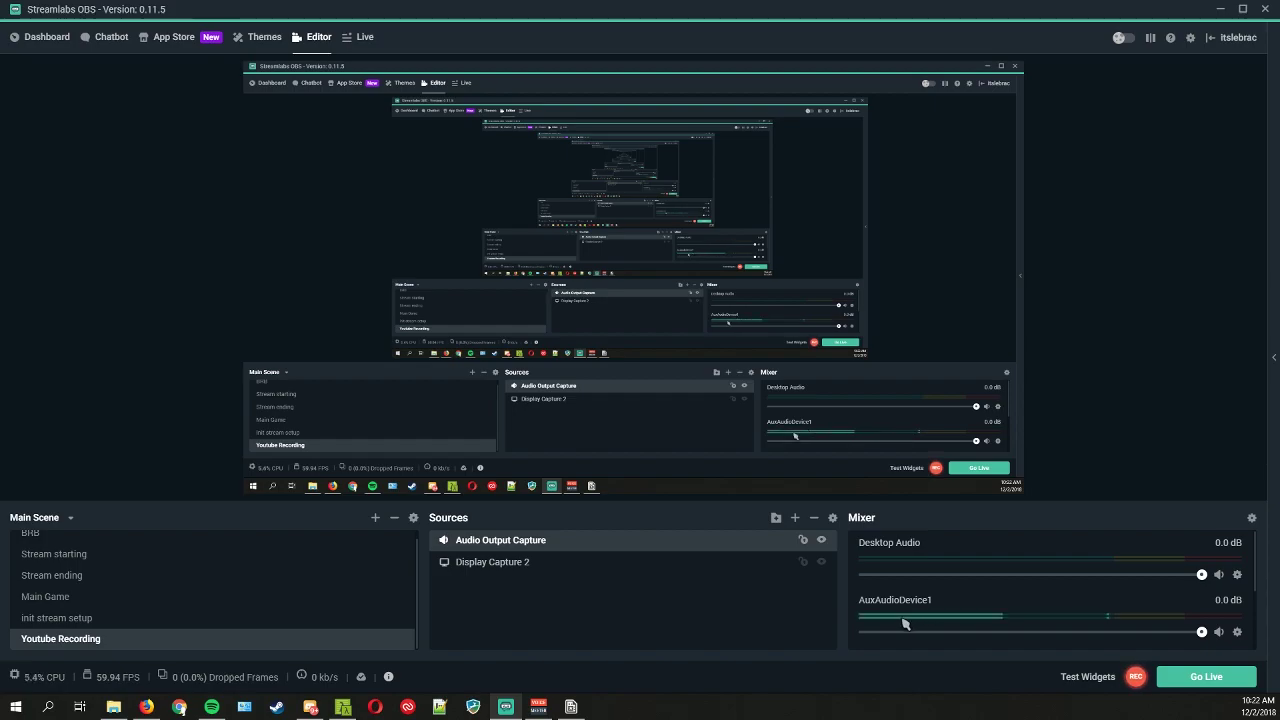
Step: Mute the Spotify, Audio Output Capture and Desktop Audio channels in the mixer, keeping AuxAudioDevice1 unmuted
{"action": "scroll", "coordinate": [1066, 606], "scroll_direction": "down", "scroll_amount": 3}
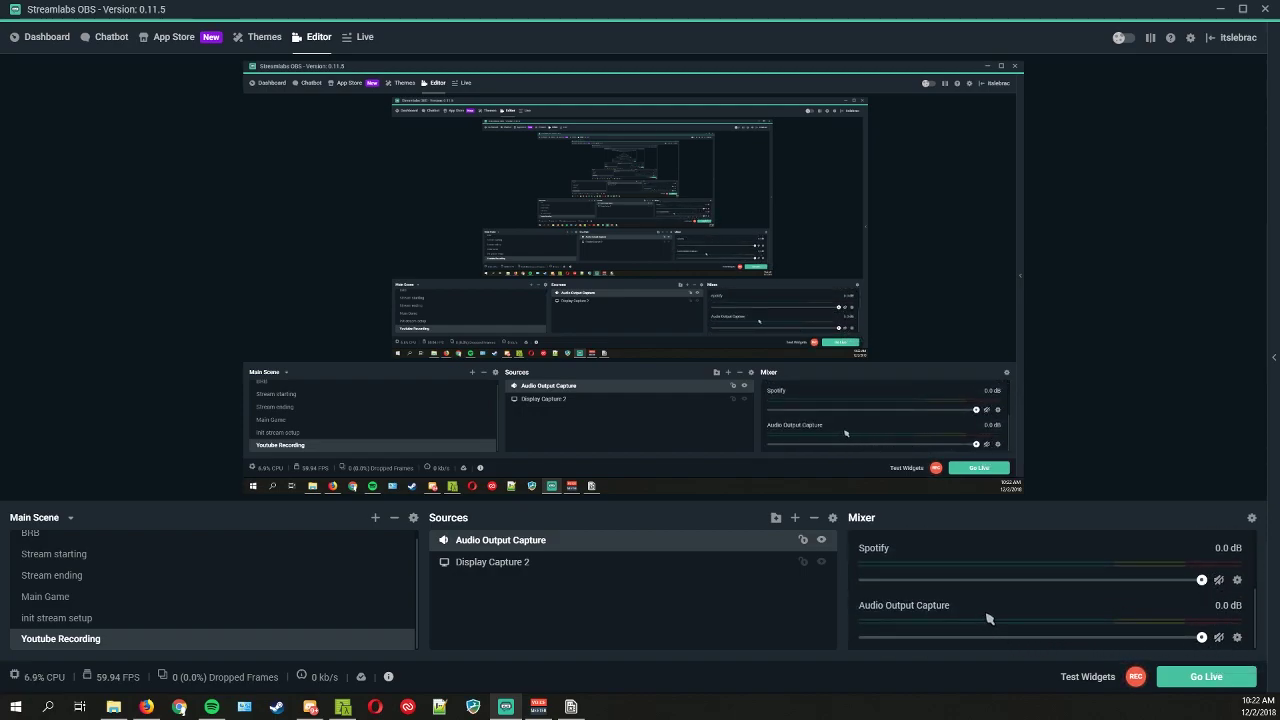
{"action": "scroll", "coordinate": [988, 620], "scroll_direction": "up", "scroll_amount": 3}
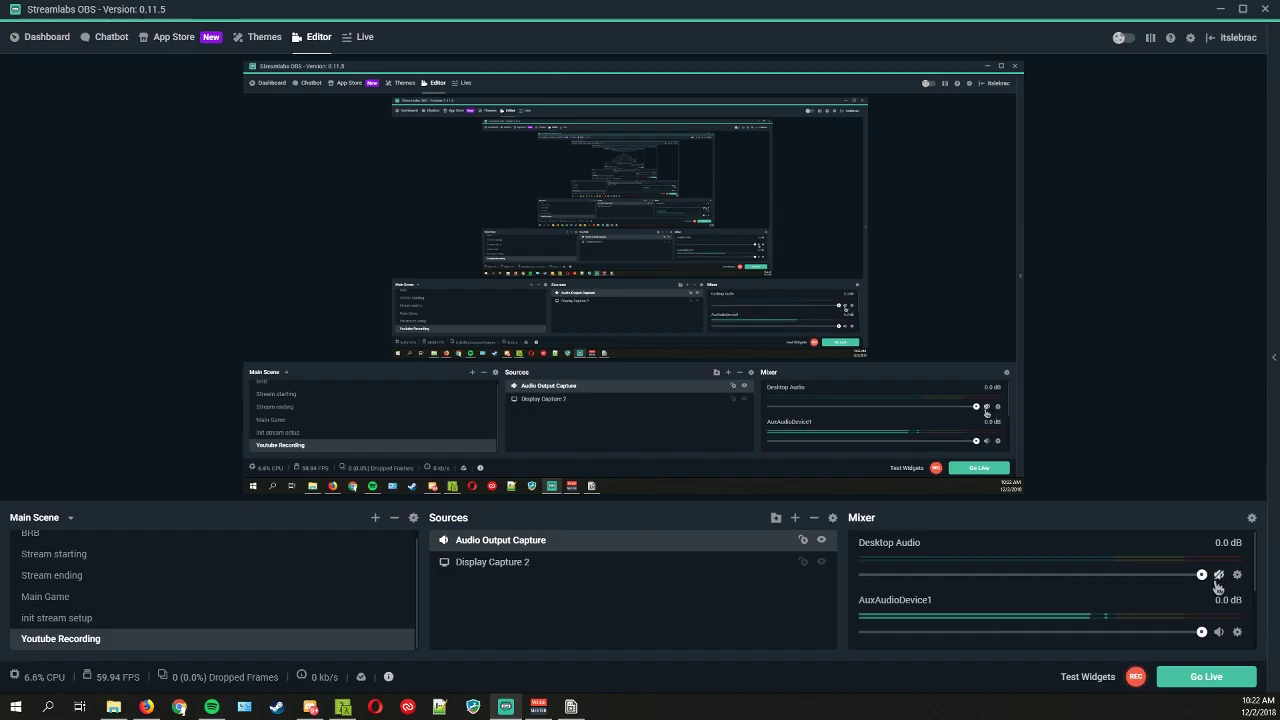
{"action": "scroll", "coordinate": [999, 605], "scroll_direction": "down", "scroll_amount": 3}
{"action": "scroll", "coordinate": [999, 605], "scroll_direction": "up", "scroll_amount": 3}
{"action": "left_click", "coordinate": [57, 554]}
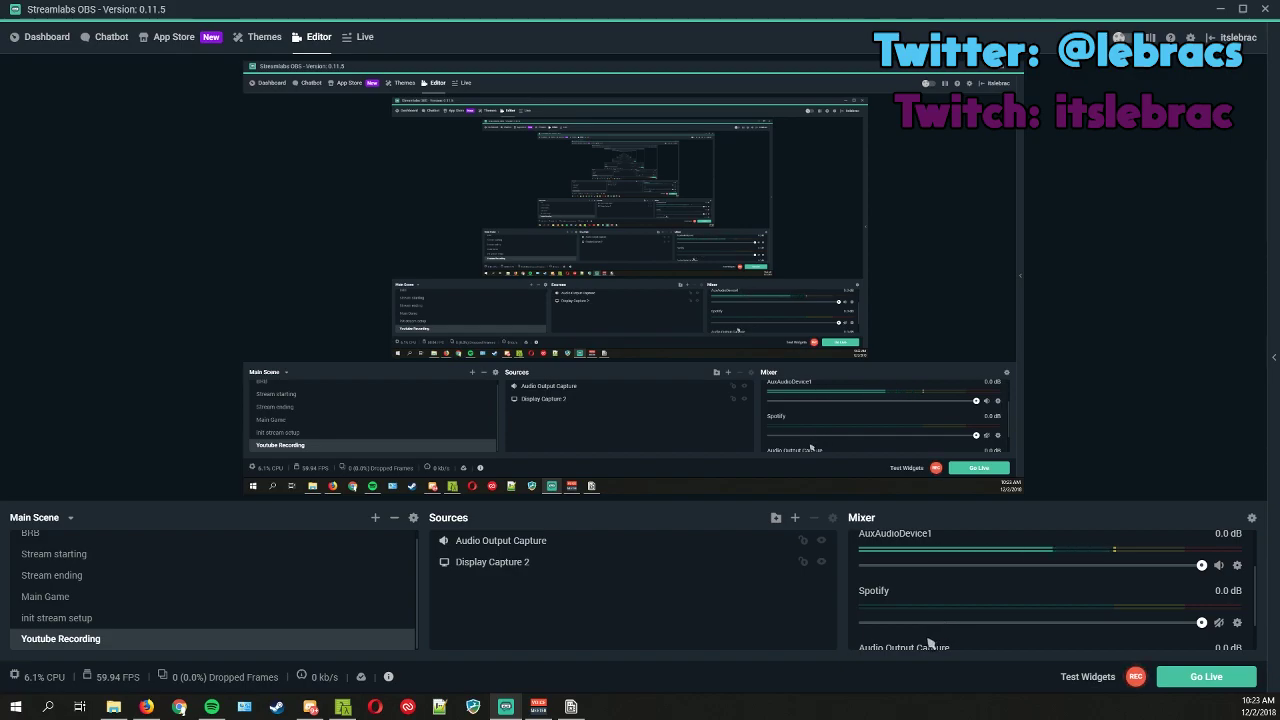
Step: Switch to Firefox and open the Virtual Audio Cable page on the VB-Audio website
{"action": "left_click", "coordinate": [156, 706]}
{"action": "scroll", "coordinate": [574, 303], "scroll_direction": "down", "scroll_amount": 3}
{"action": "scroll", "coordinate": [534, 213], "scroll_direction": "up", "scroll_amount": 3}
{"action": "left_click", "coordinate": [447, 166]}
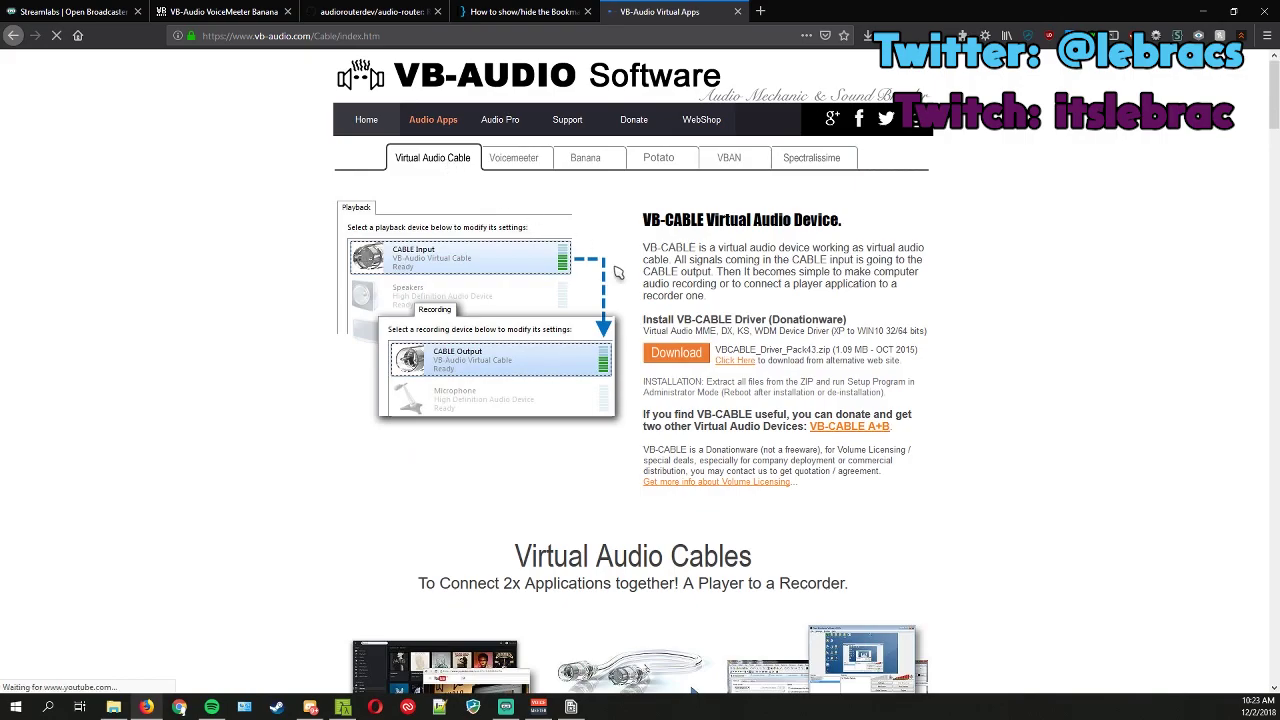
Step: Find the "Get Additional Cables !" section on the VB-CABLE page and examine the offer for VB-CABLES A & B
{"action": "scroll", "coordinate": [622, 320], "scroll_direction": "down", "scroll_amount": 15}
{"action": "scroll", "coordinate": [622, 338], "scroll_direction": "up", "scroll_amount": 2}
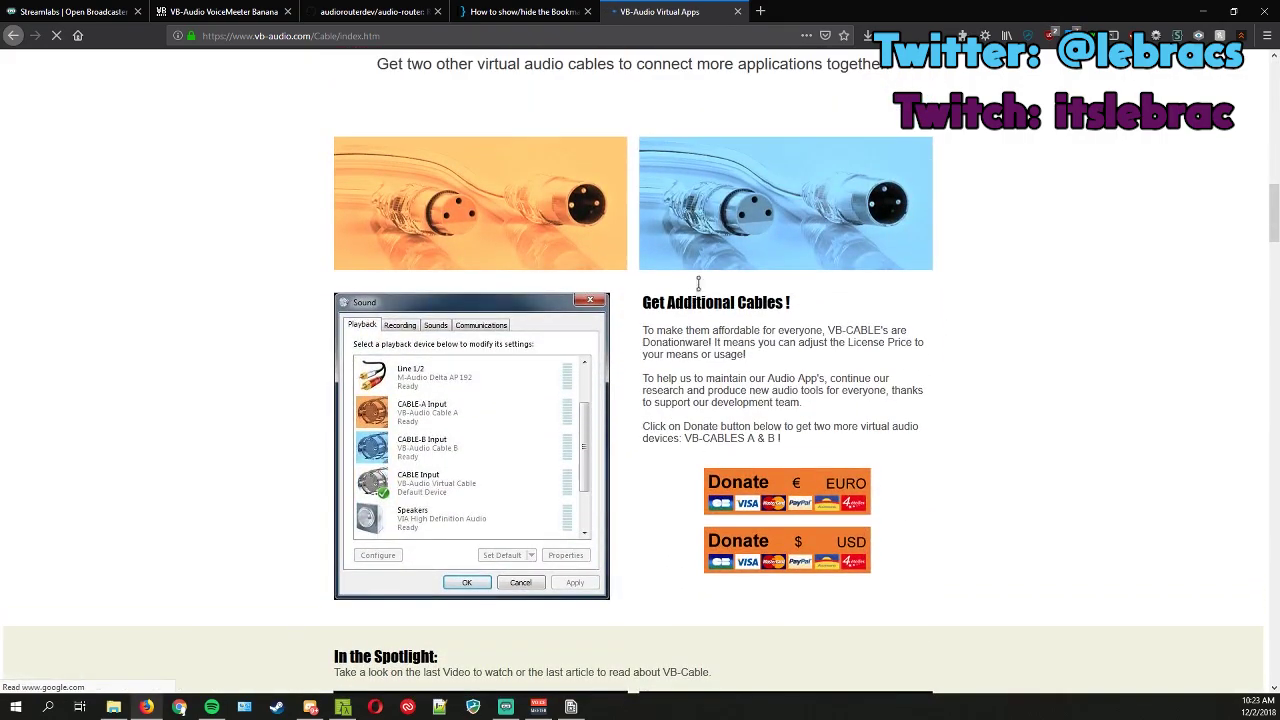
{"action": "left_click_drag", "start_coordinate": [644, 302], "coordinate": [786, 305]}
{"action": "left_click", "coordinate": [748, 311]}
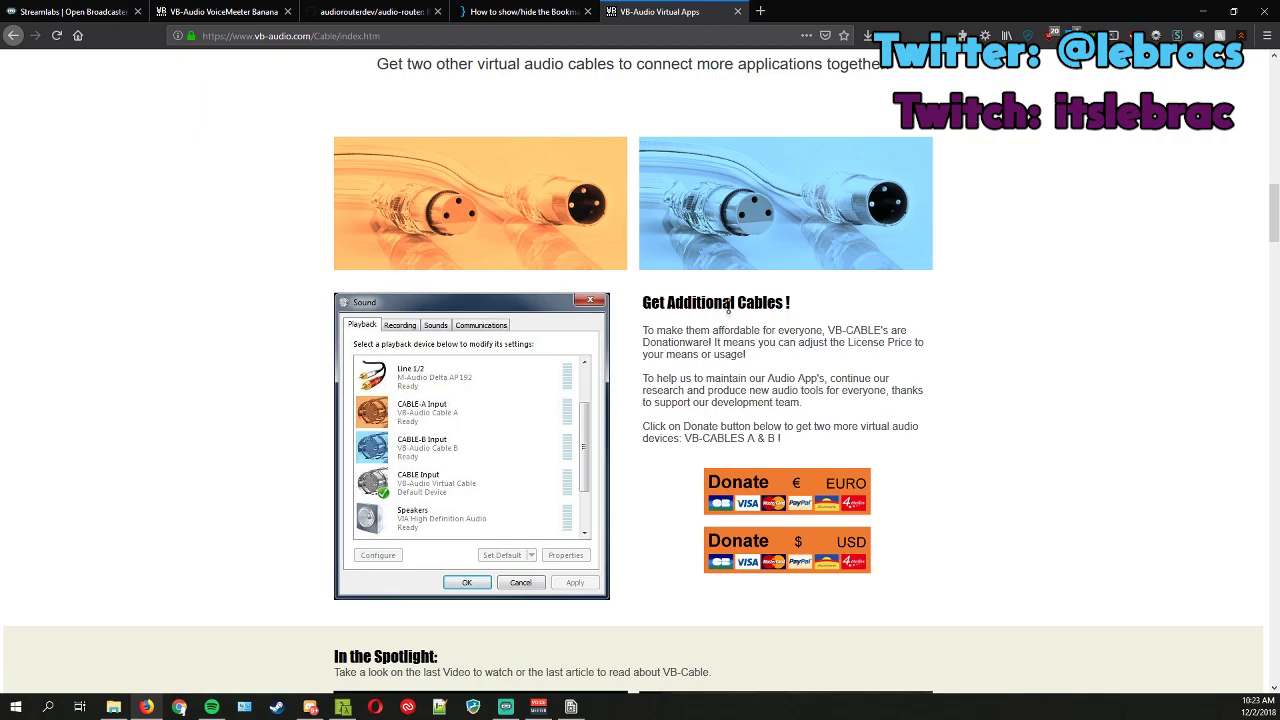
Step: Open the USD donation page for VB-Cable A+B and select the 05 EUR / USD licence price
{"action": "left_click", "coordinate": [810, 561]}
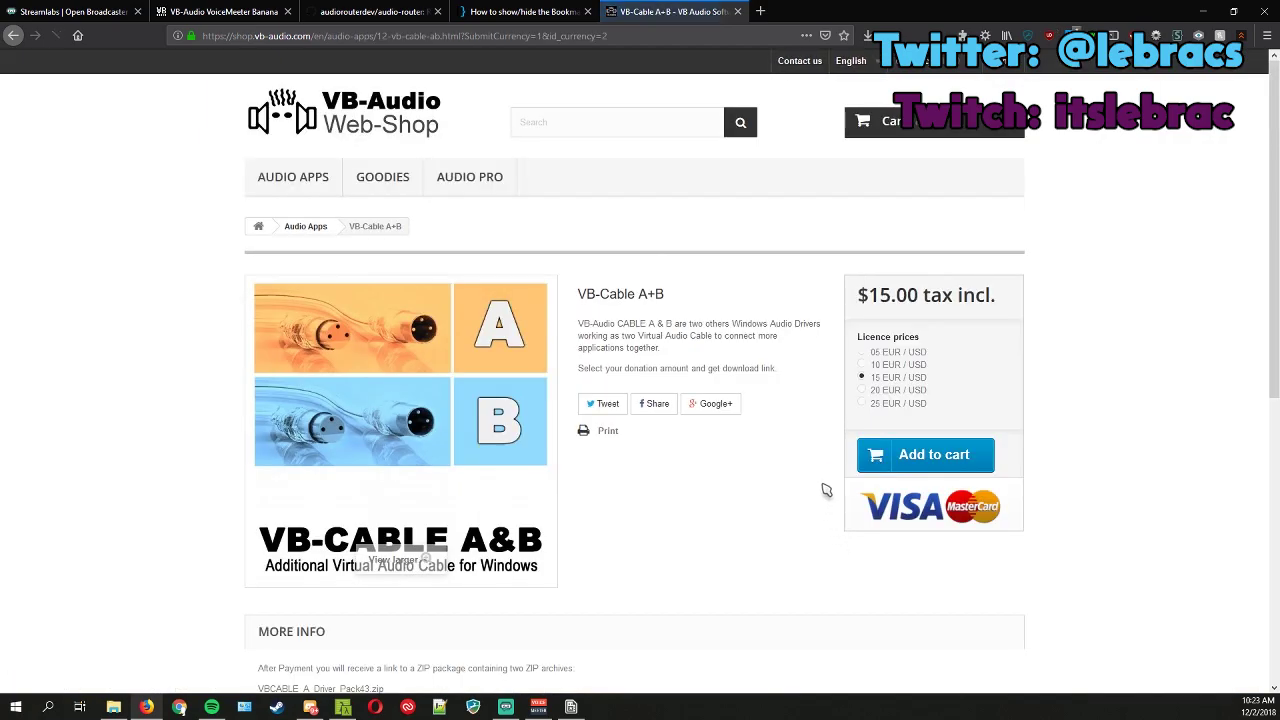
{"action": "left_click", "coordinate": [863, 352]}
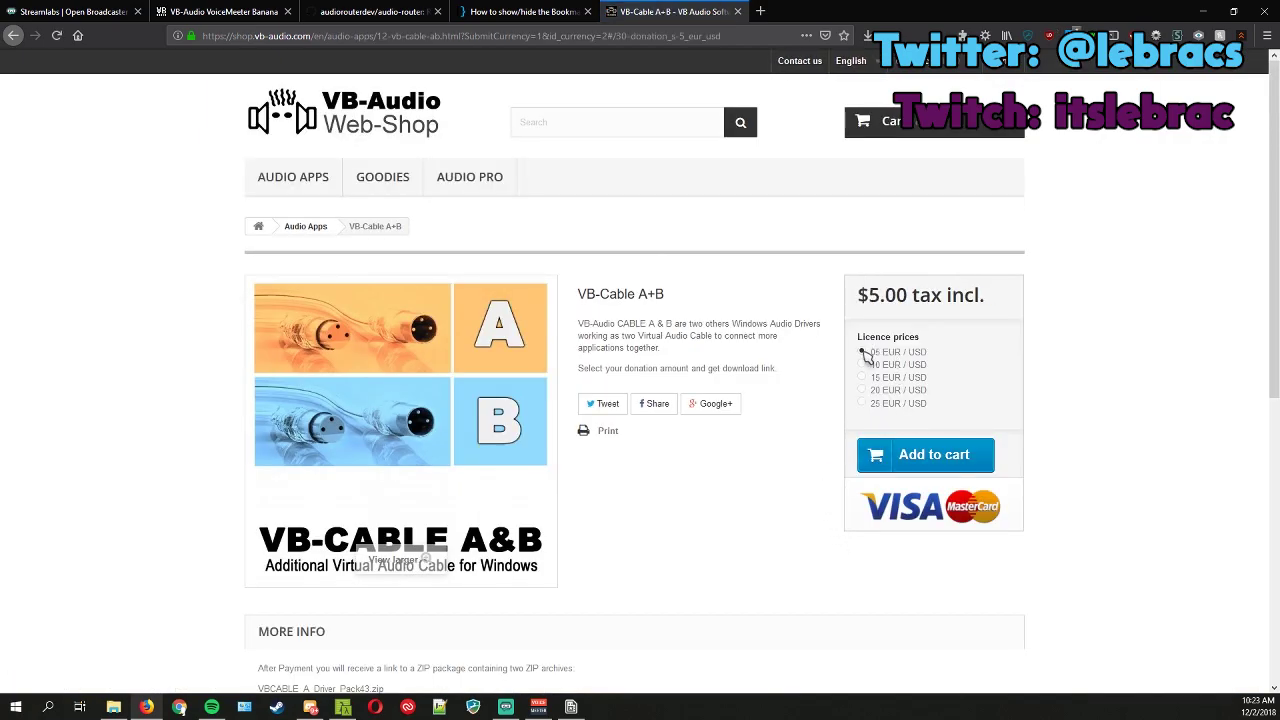
{"action": "left_click_drag", "start_coordinate": [884, 352], "coordinate": [927, 368]}
{"action": "left_click", "coordinate": [920, 363]}
Step: View the web shop's Audio Apps category, then return to the Streamlabs OBS mixer
{"action": "left_click", "coordinate": [313, 232]}
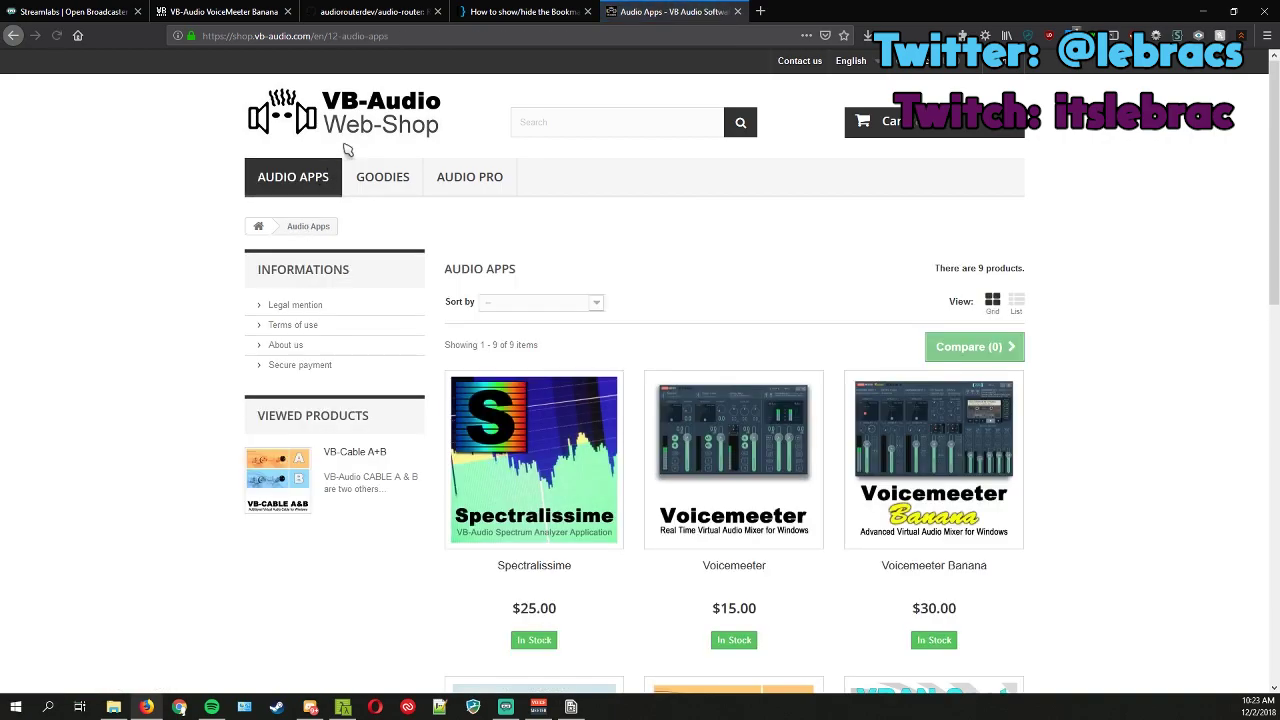
{"action": "left_click", "coordinate": [1203, 11]}
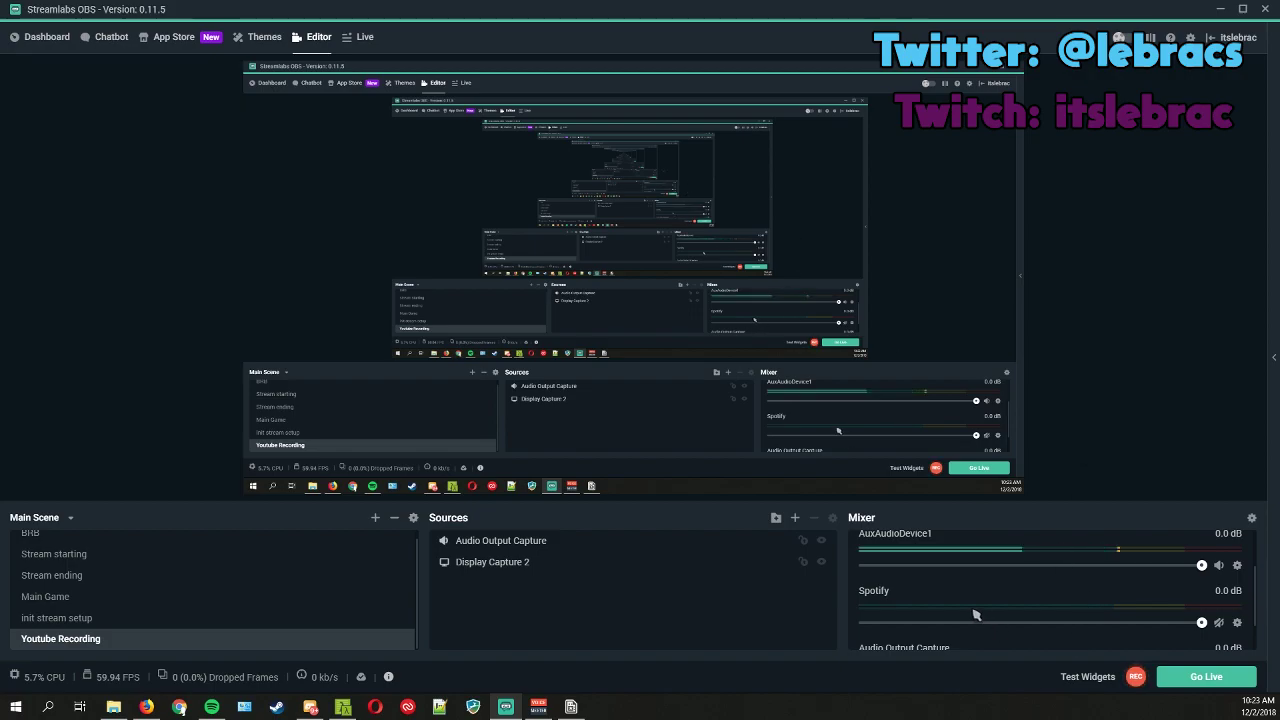
{"action": "scroll", "coordinate": [976, 615], "scroll_direction": "up", "scroll_amount": 1}
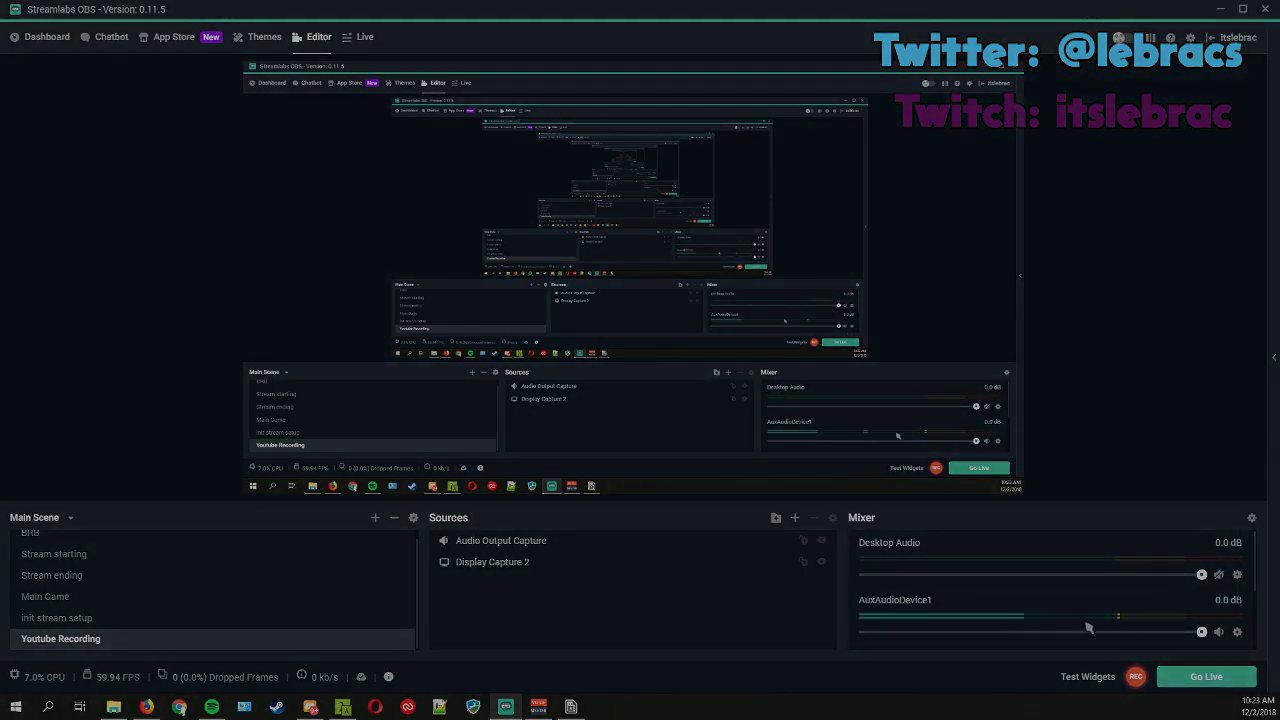